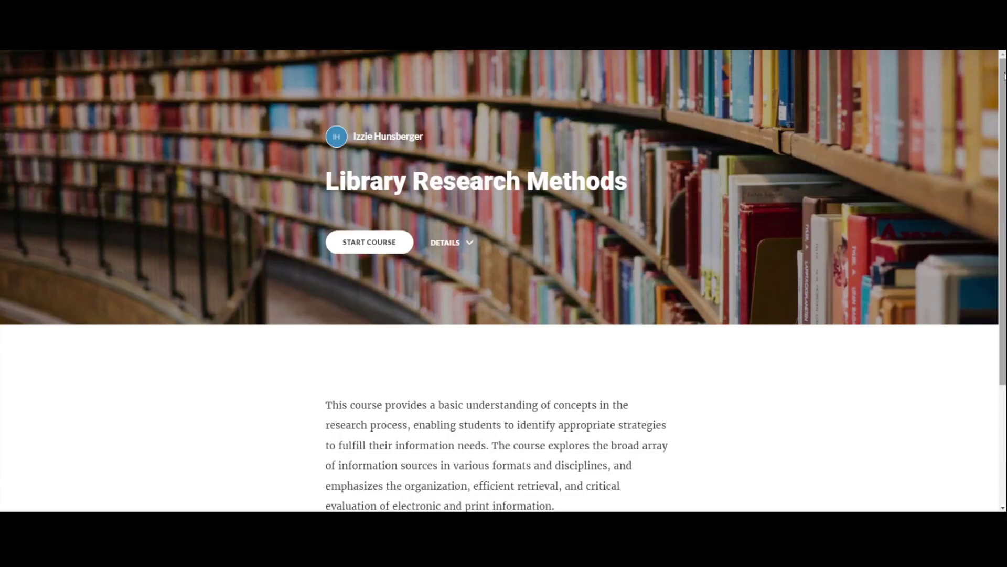
Step: Scroll down through the Identifying Types of Sources lesson in the preview
mouse_move(1002, 77)
mouse_down()
mouse_move(980, 193)
mouse_move(985, 76)
mouse_up()
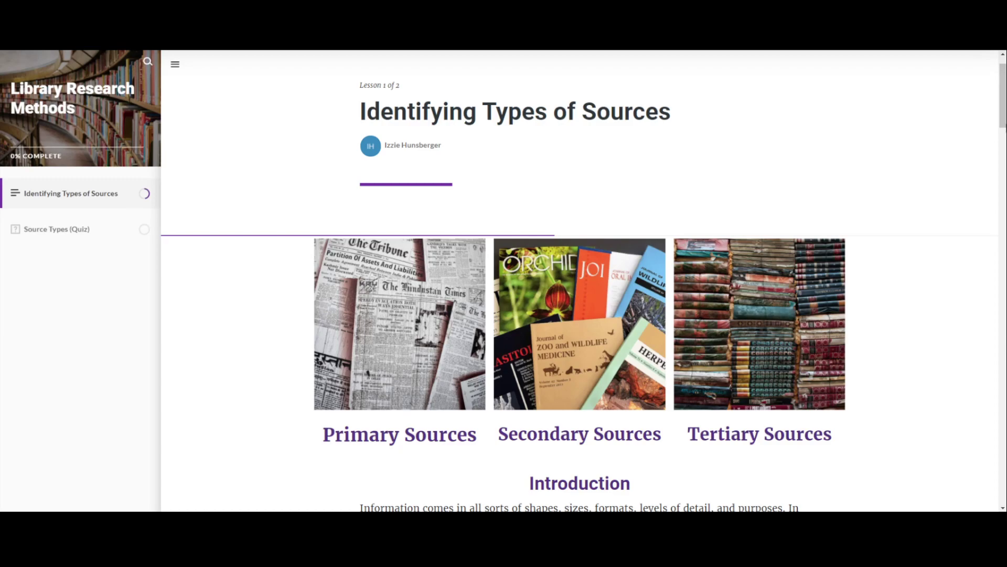
scroll(583, 280, down, 5)
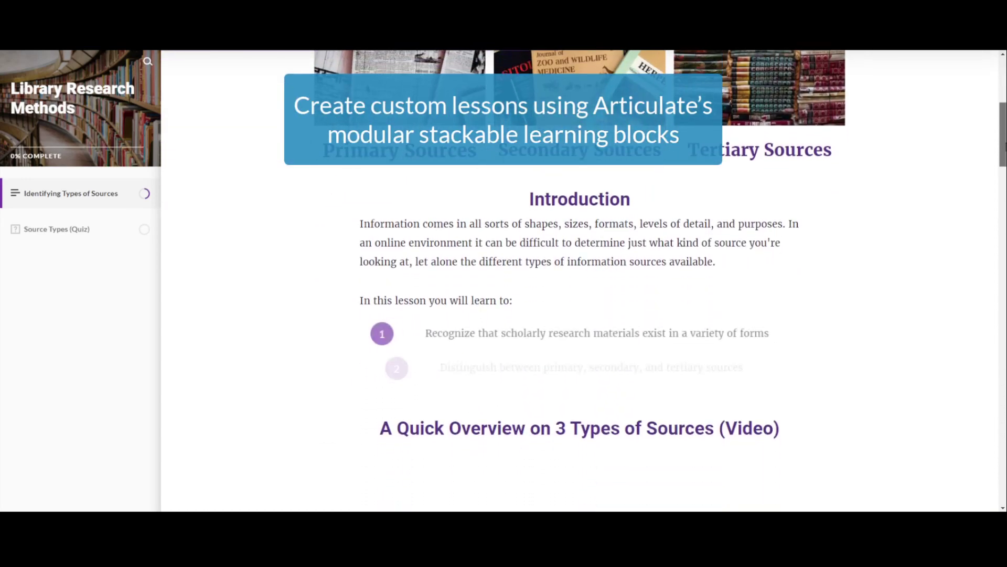
drag(1004, 147, 976, 241)
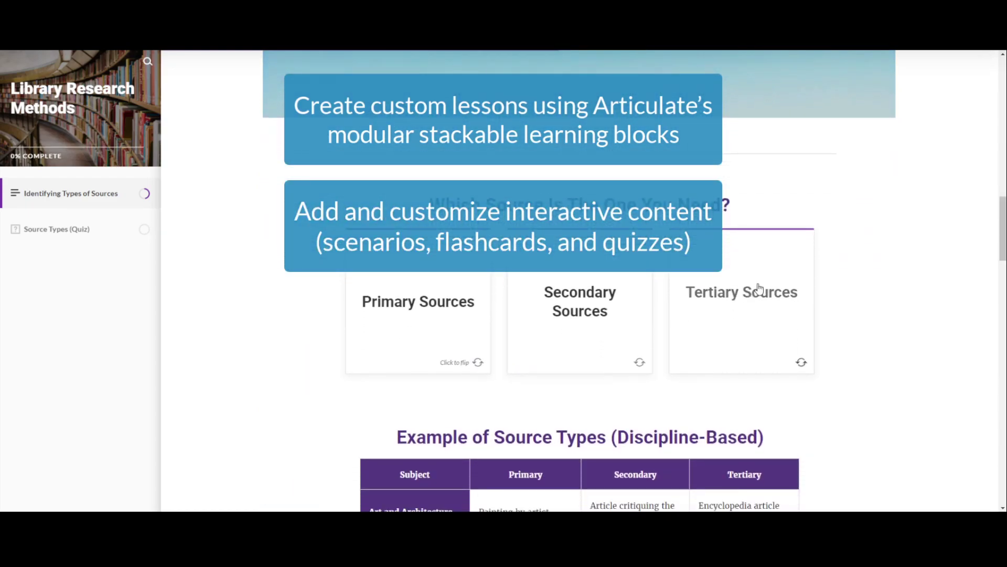
Step: Flip the Primary, Secondary and Tertiary Sources flashcards, then flip Tertiary and Secondary back
click(463, 326)
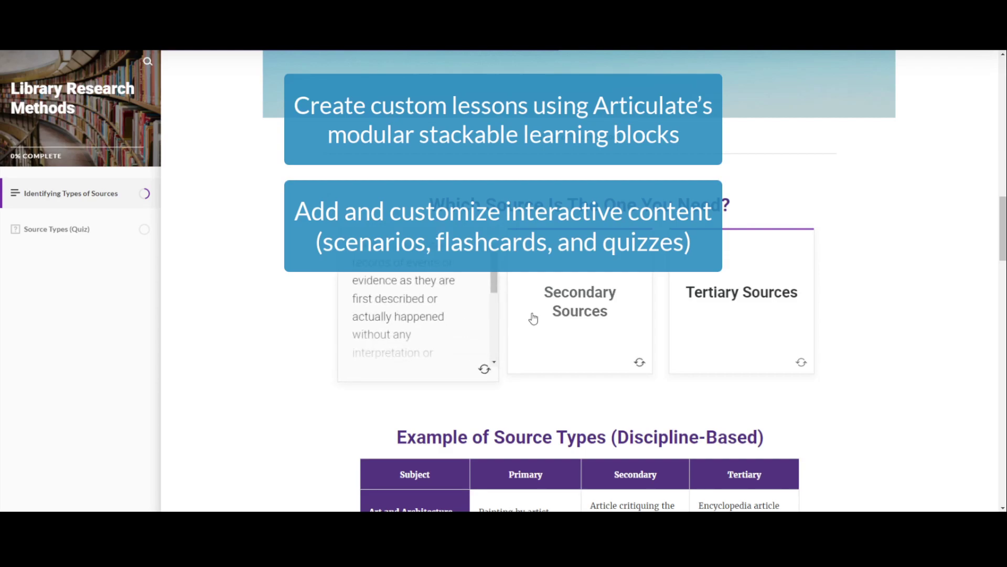
scroll(414, 314, down, 3)
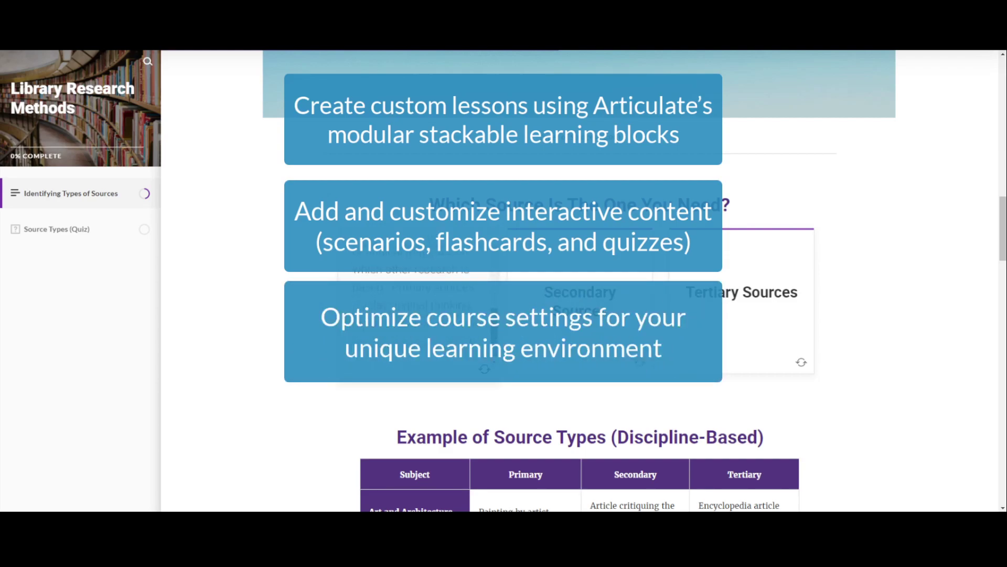
scroll(415, 294, down, 1)
click(580, 315)
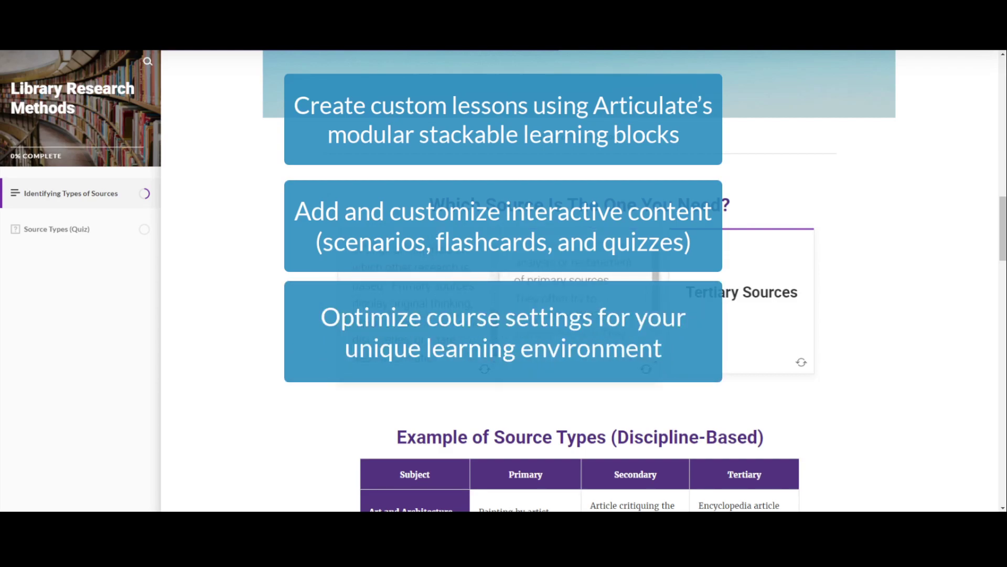
click(713, 312)
click(713, 312)
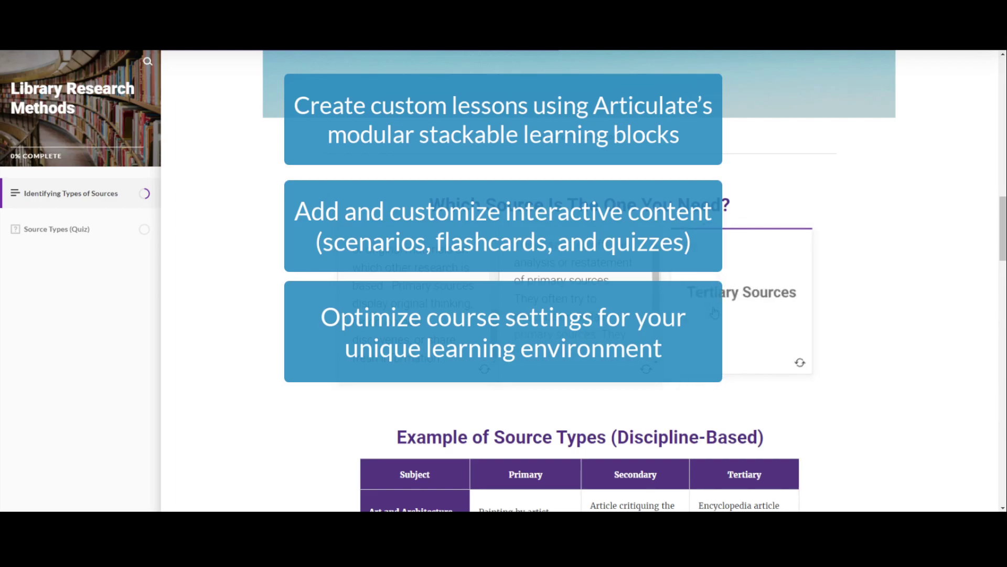
click(577, 305)
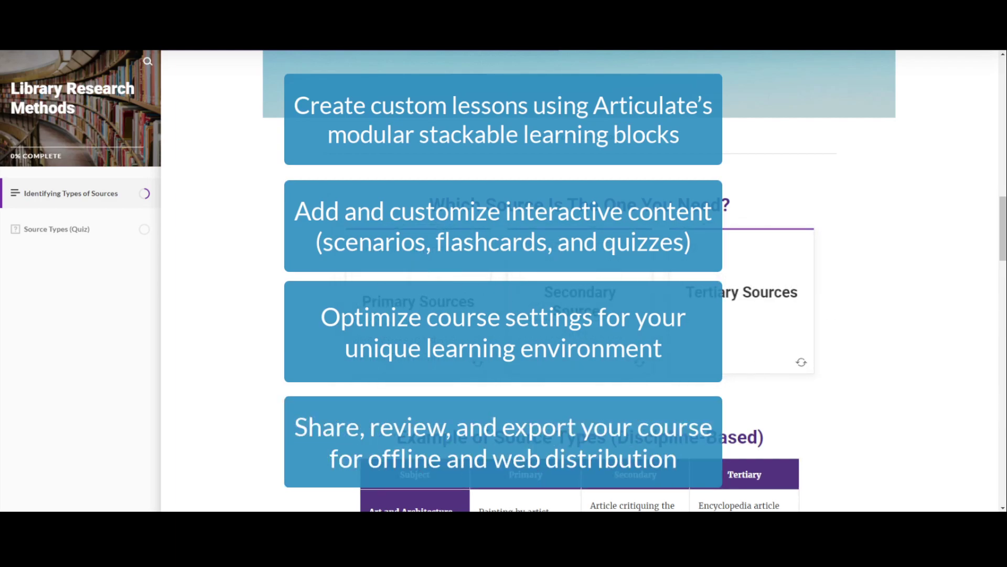
drag(997, 227, 949, 348)
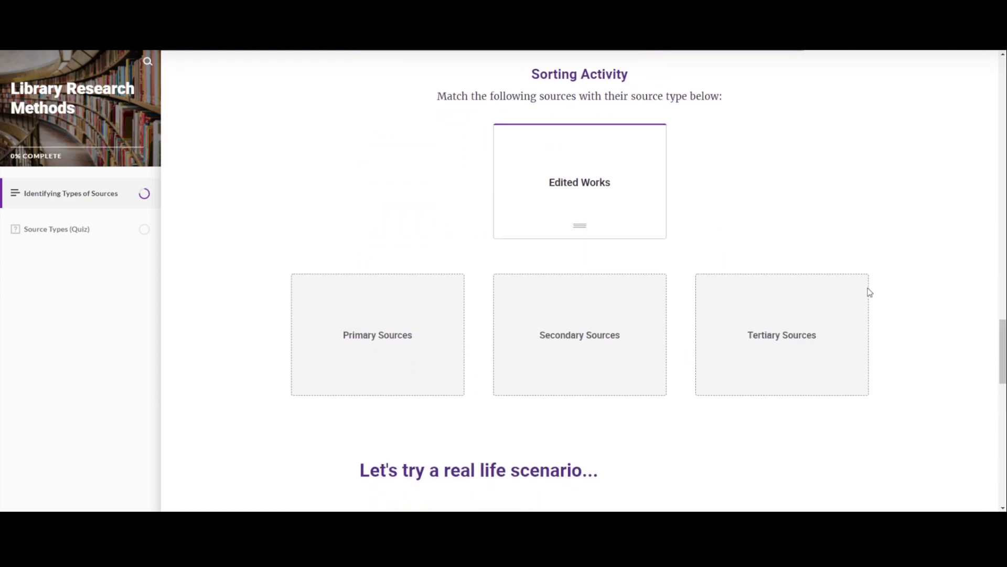
Step: Sort Edited Works and Biography into Secondary Sources and Original Artwork into Primary Sources
drag(621, 197, 607, 349)
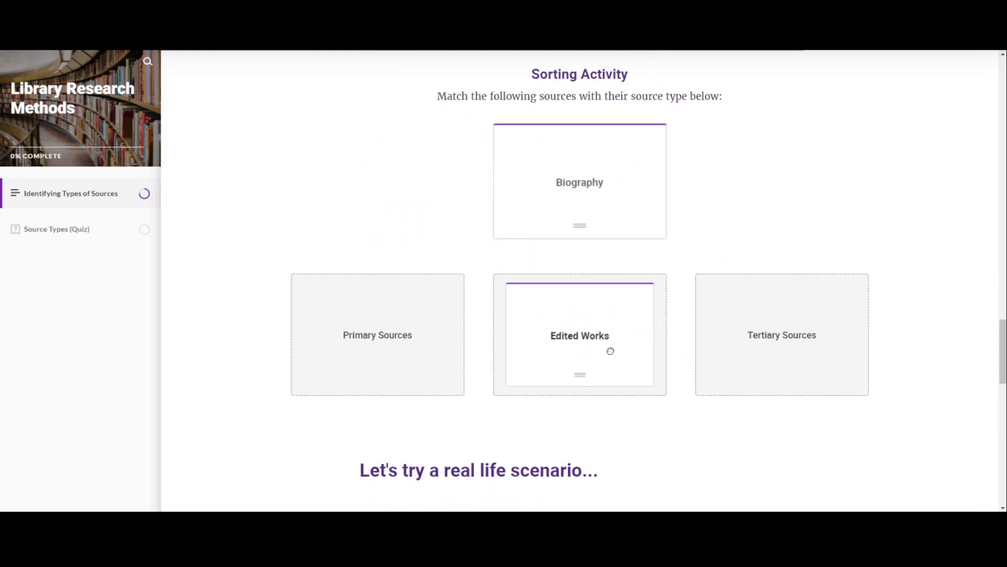
drag(597, 179, 609, 335)
drag(627, 173, 425, 318)
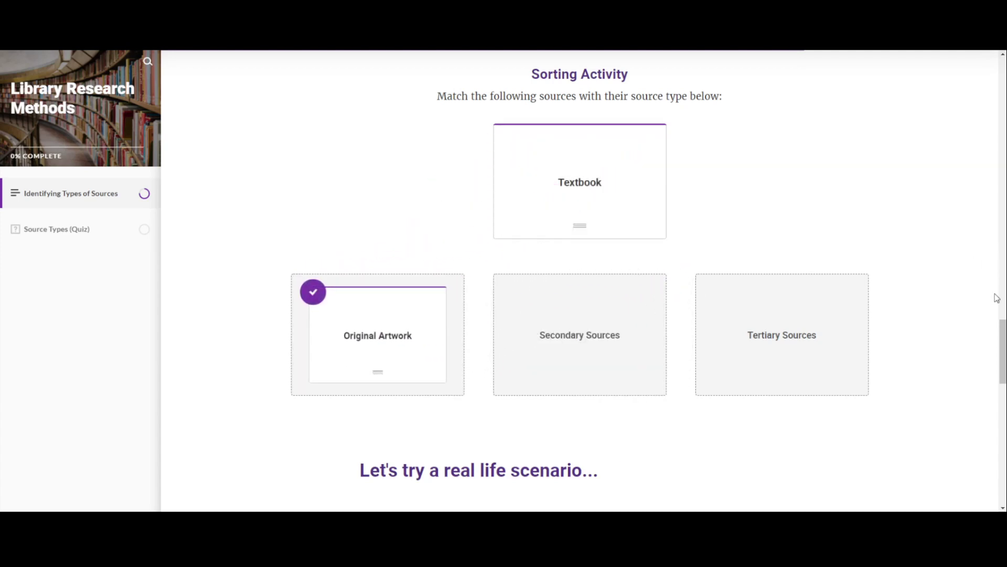
Step: Start the Choosing the Right Source scenario, answer 'A primary source', and continue
drag(1001, 328, 1003, 351)
scroll(978, 368, down, 6)
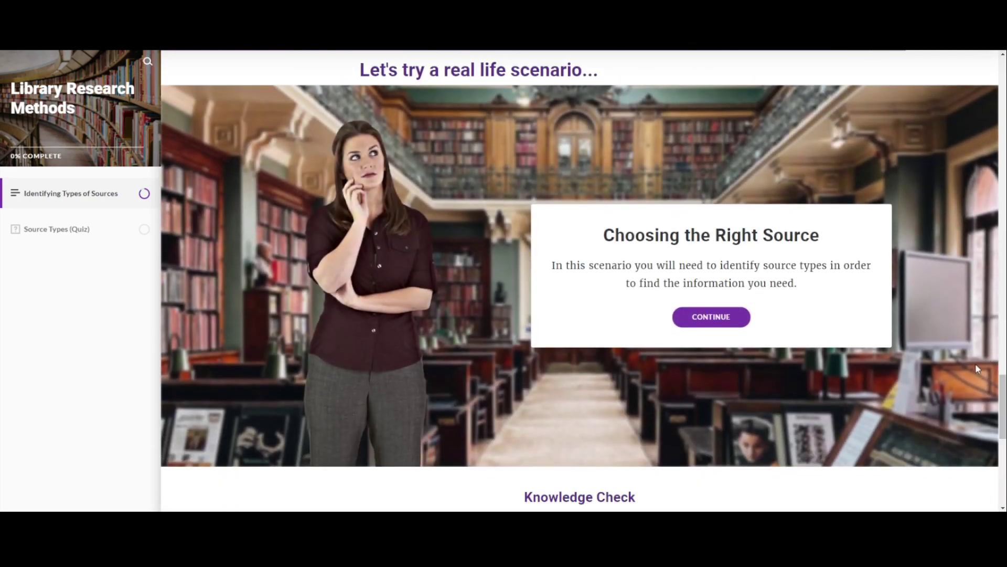
click(732, 320)
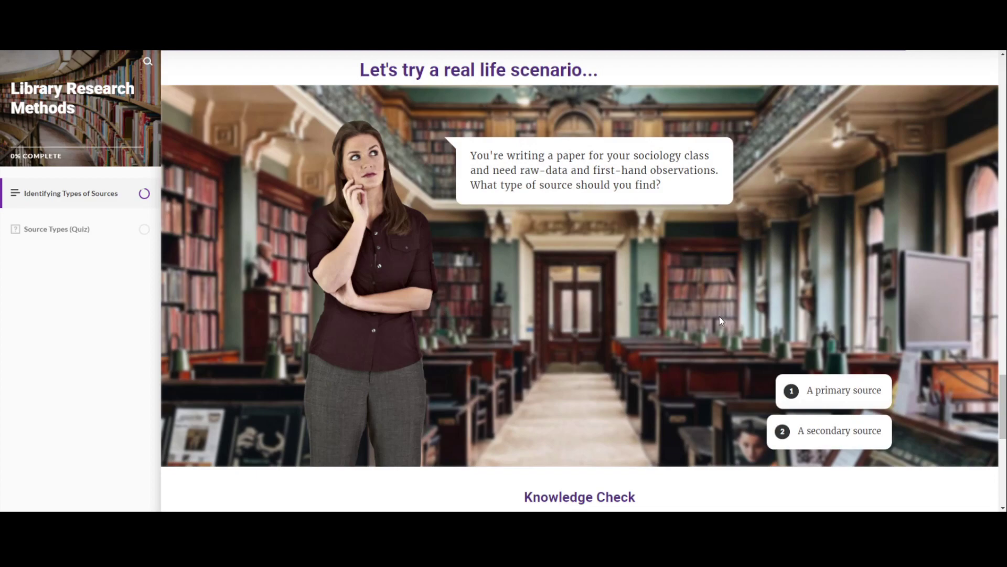
click(830, 389)
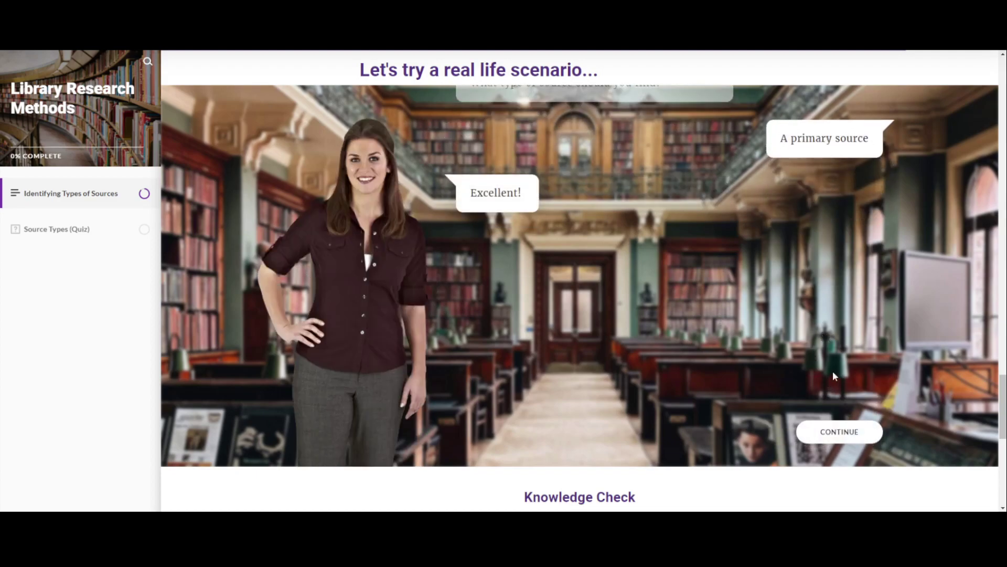
click(840, 431)
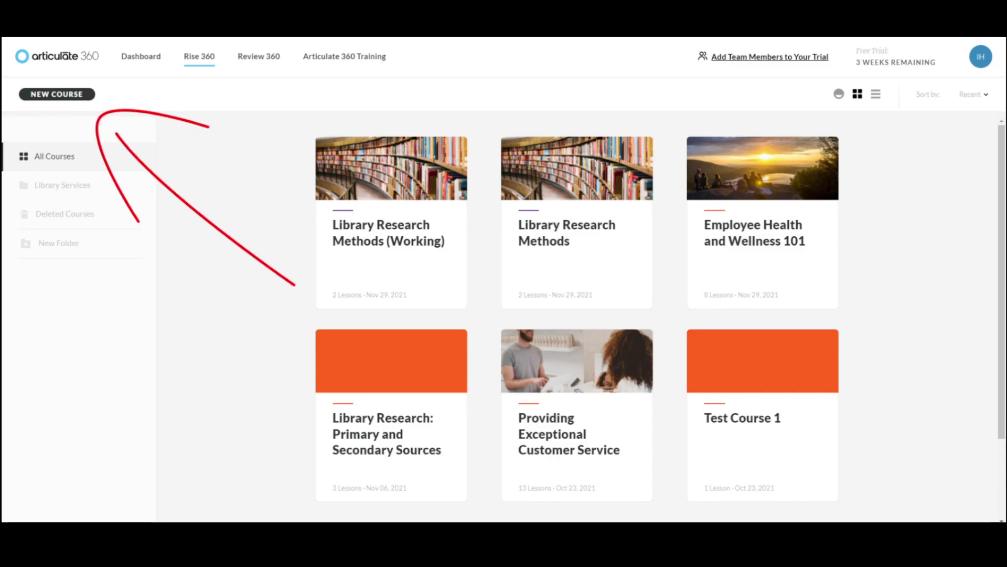
Step: Create a blank course and paste in the title Library Research Methods
click(87, 97)
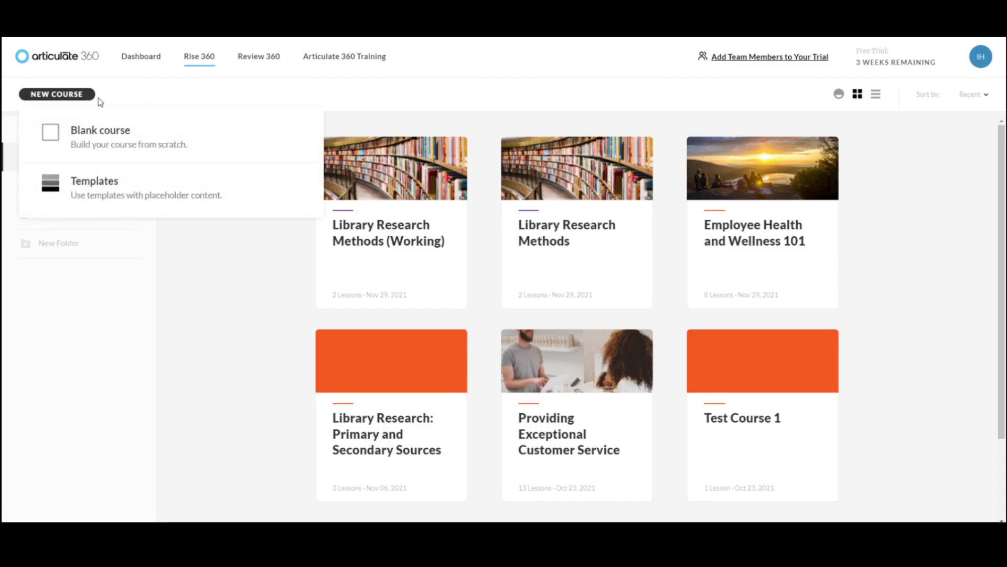
click(171, 144)
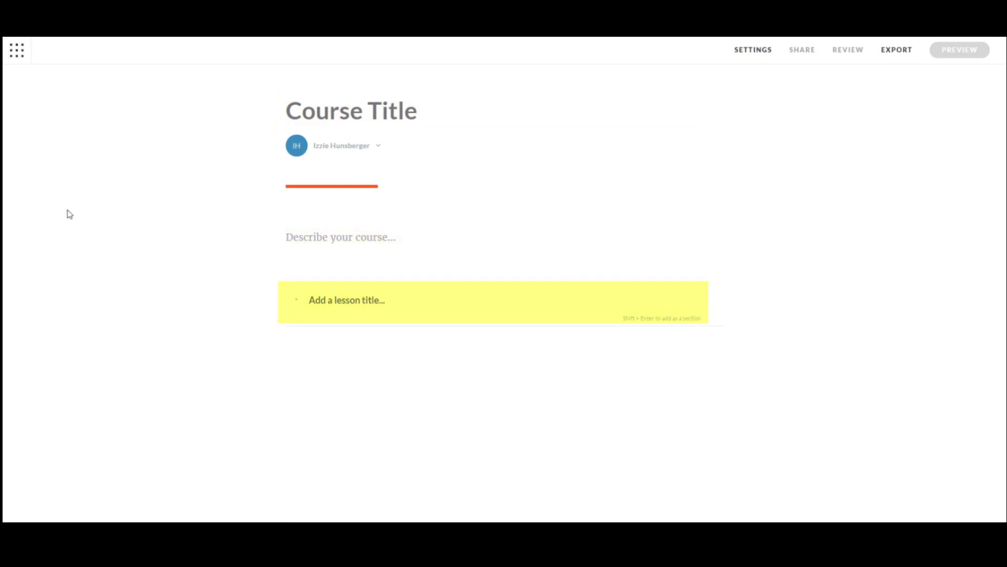
click(409, 102)
text(Library Research Methods)
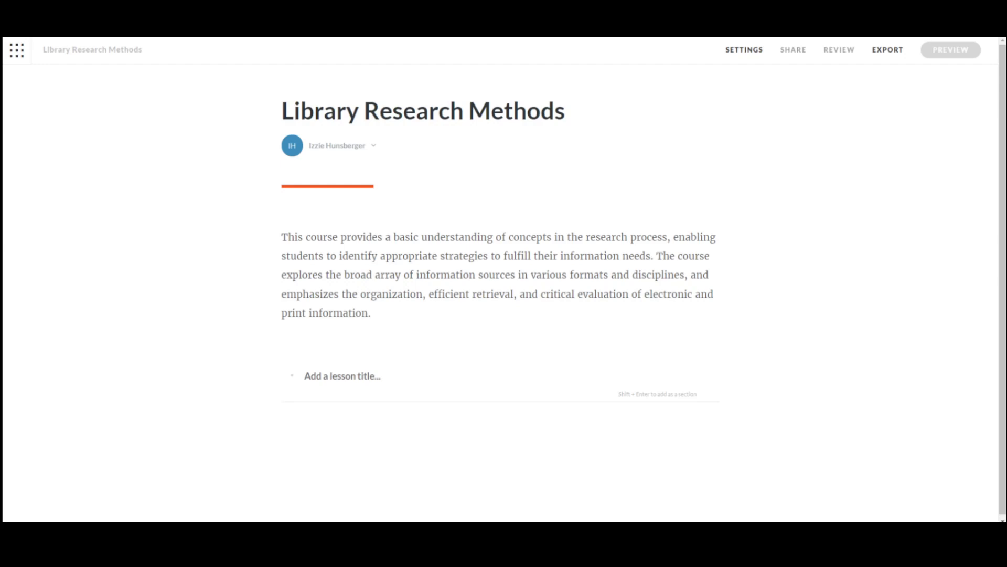
Step: Paste 'Identifying Types of Sources' as the first lesson's title
click(325, 375)
right_click(316, 375)
click(365, 265)
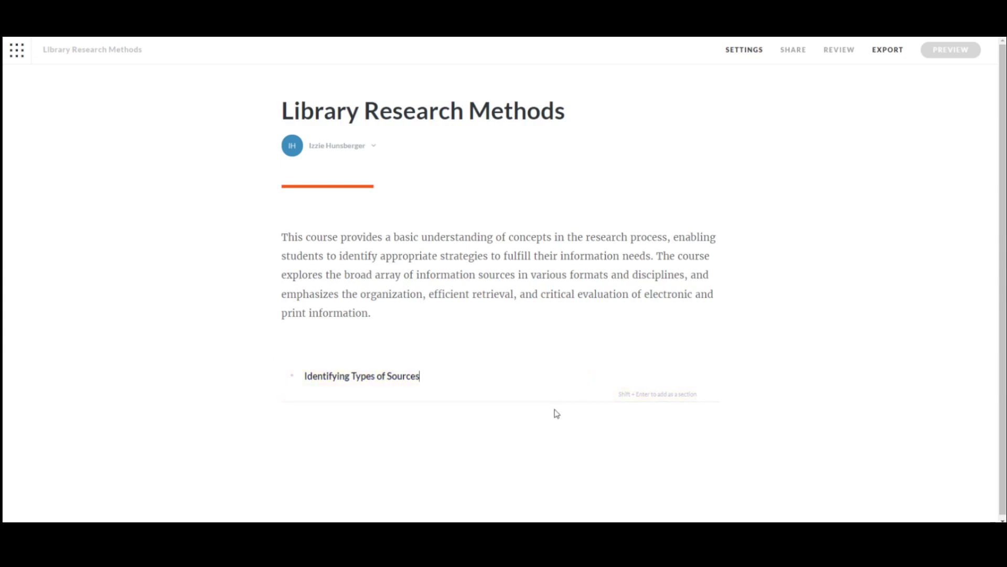
Step: Add a second lesson named 'The Information Cycle'
key(Return)
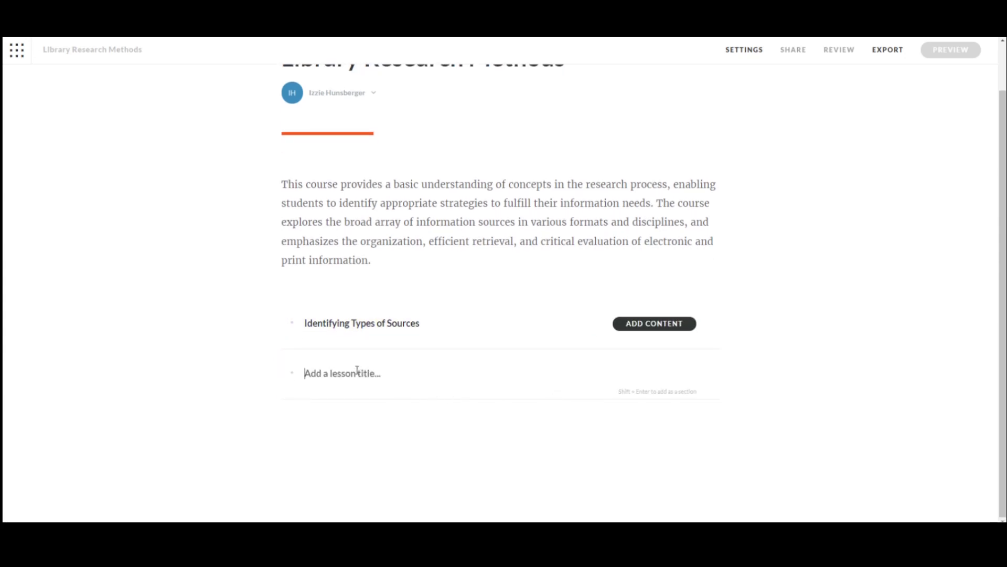
text(The Information Cycle)
key(Return)
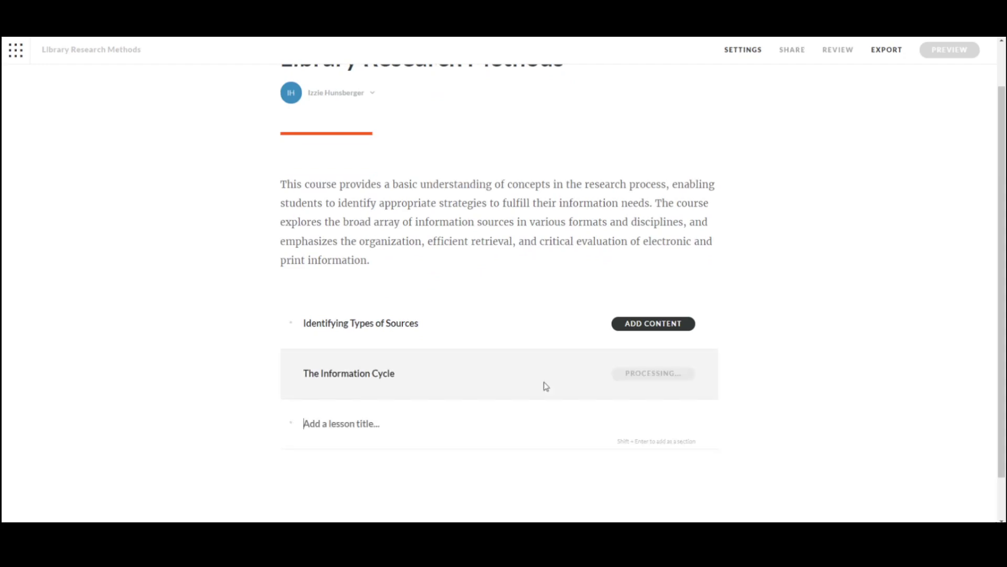
Step: Reorder the two lesson rows, then delete The Information Cycle lesson
drag(377, 331, 381, 278)
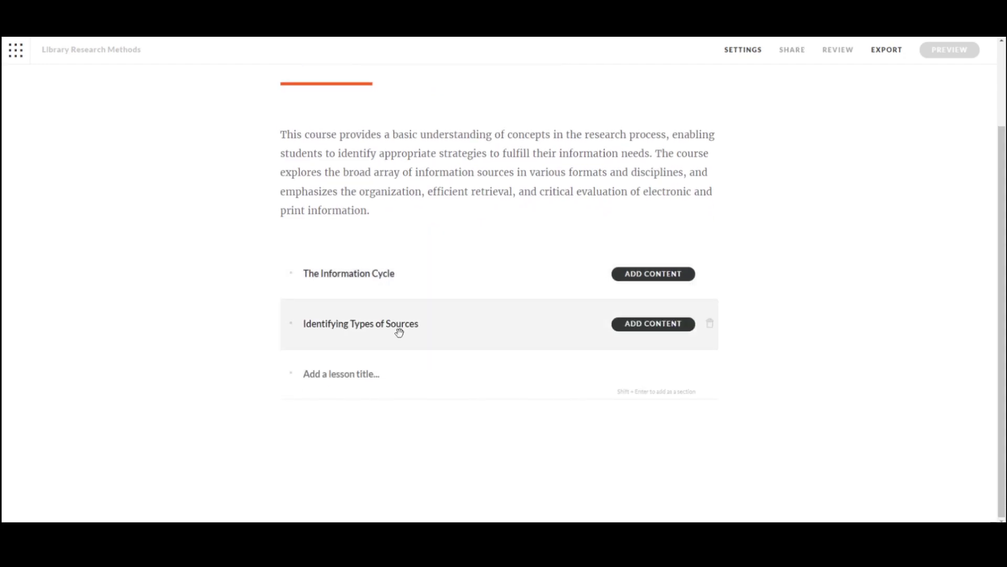
drag(400, 329, 390, 259)
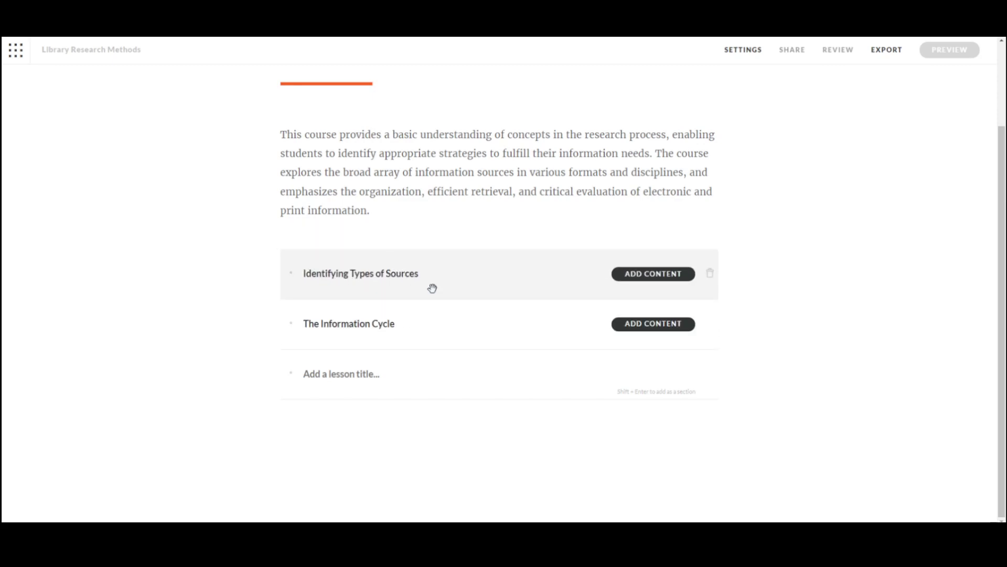
drag(557, 269, 491, 337)
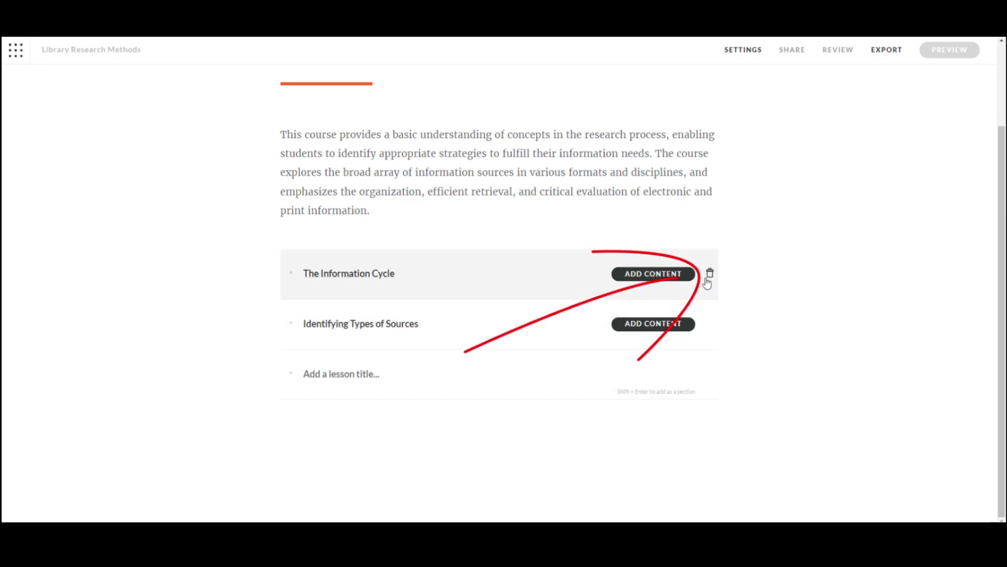
click(710, 277)
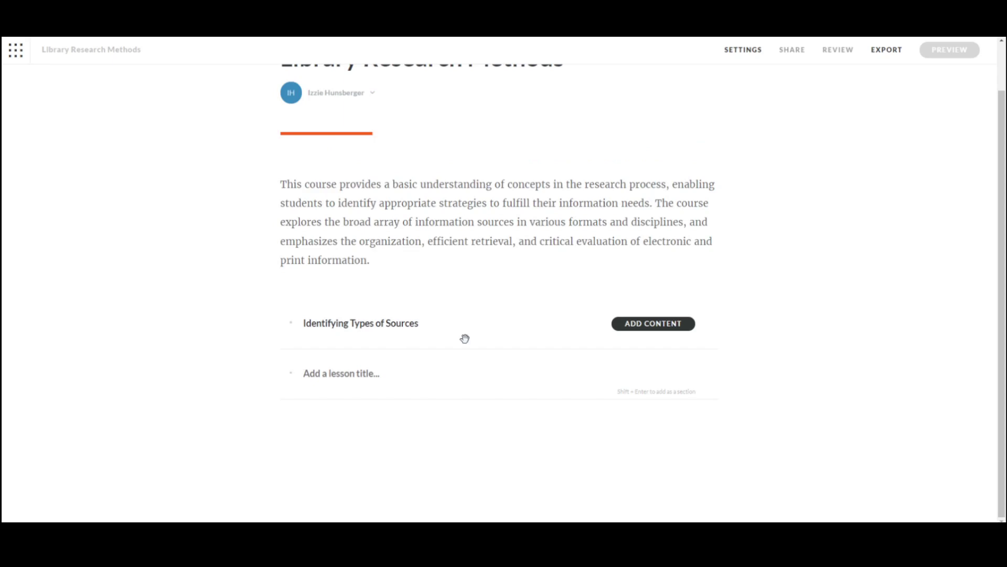
Step: Make Identifying Types of Sources a Lesson and open it in the lesson editor
click(645, 326)
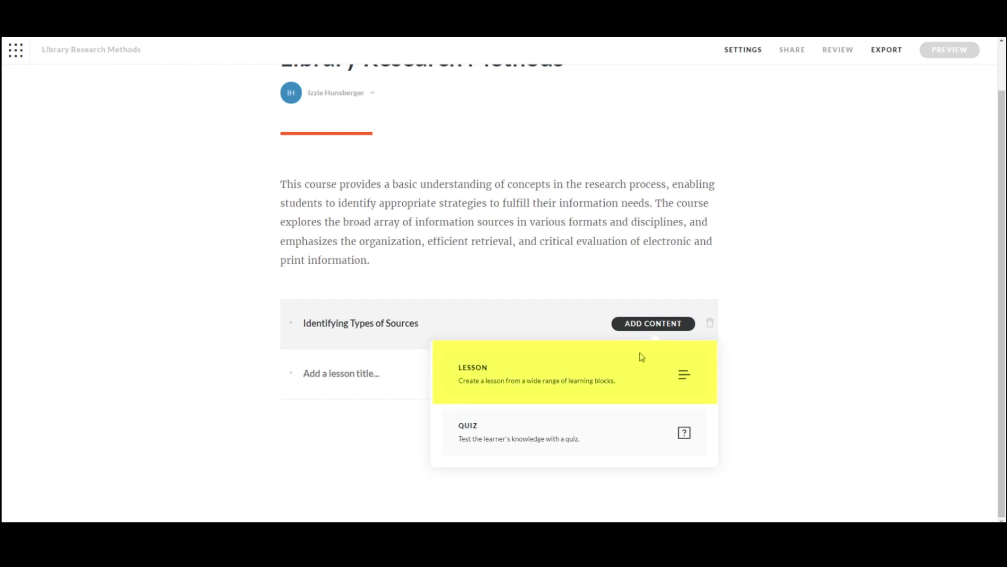
click(630, 377)
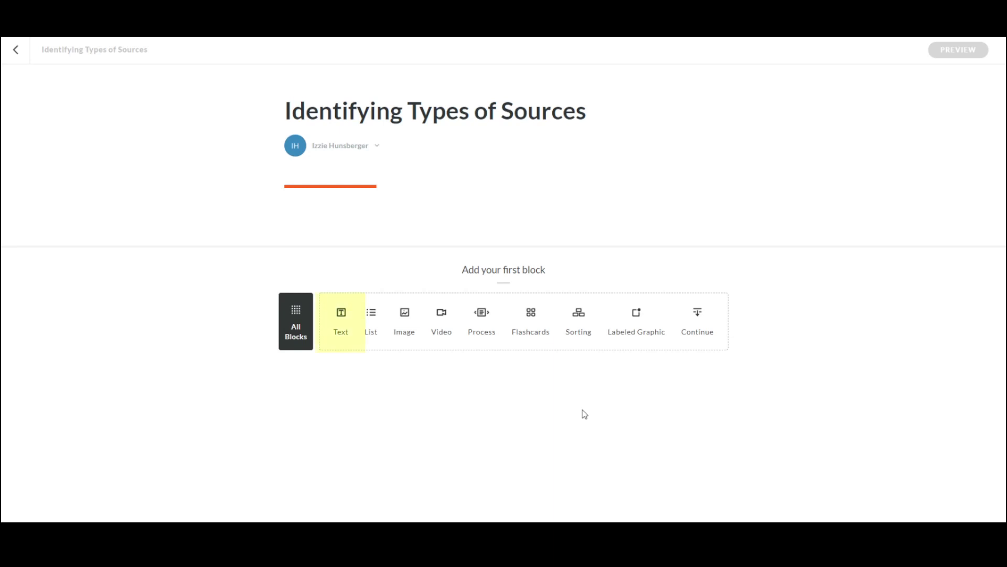
Step: Add a Paragraph with heading block, keep that style, and select the Heading placeholder to replace
click(336, 327)
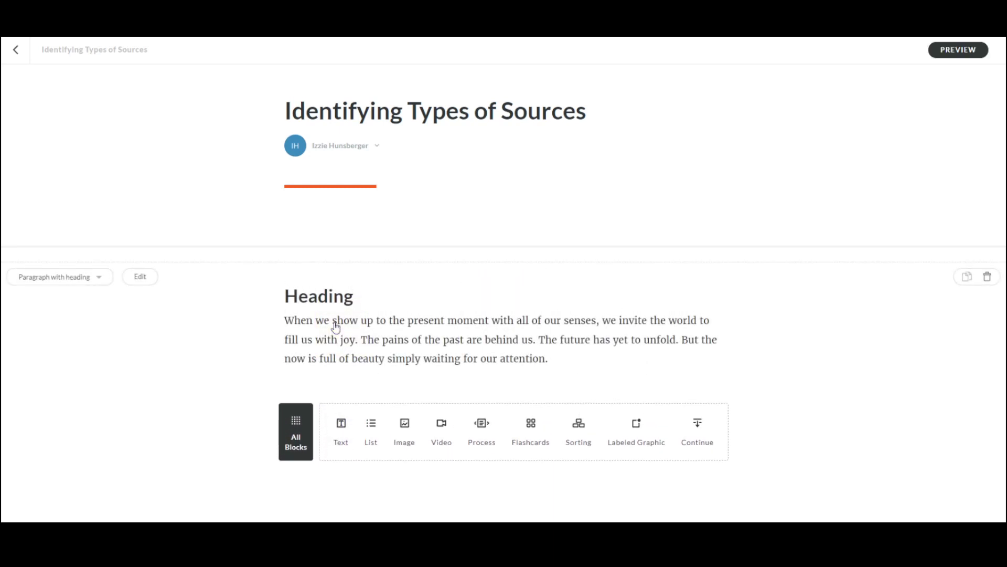
click(100, 285)
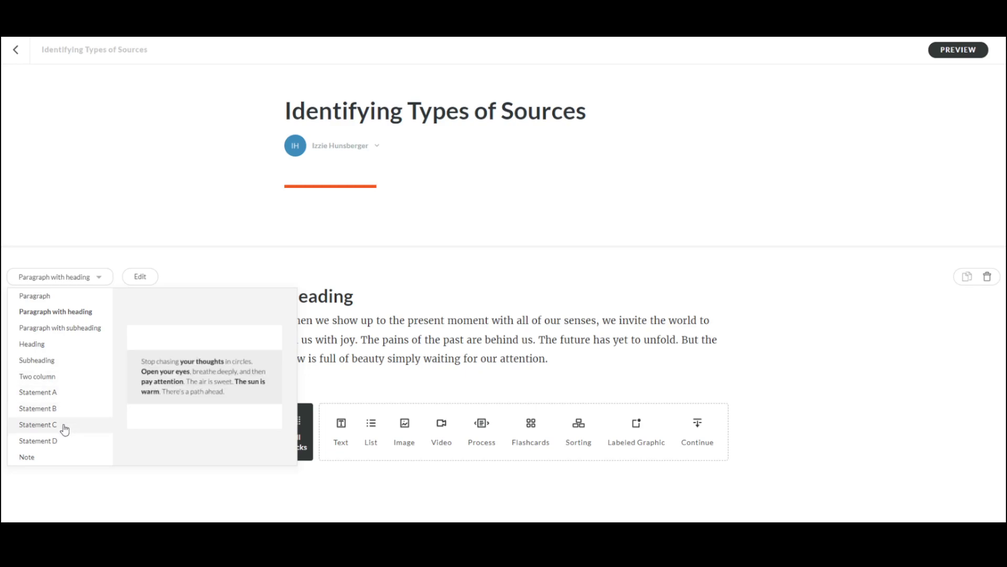
click(75, 313)
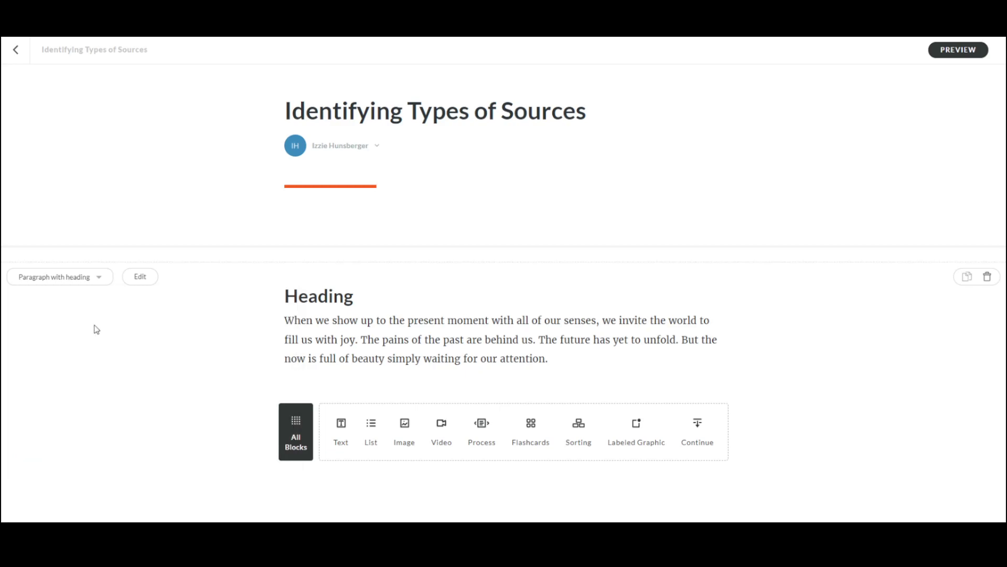
click(138, 281)
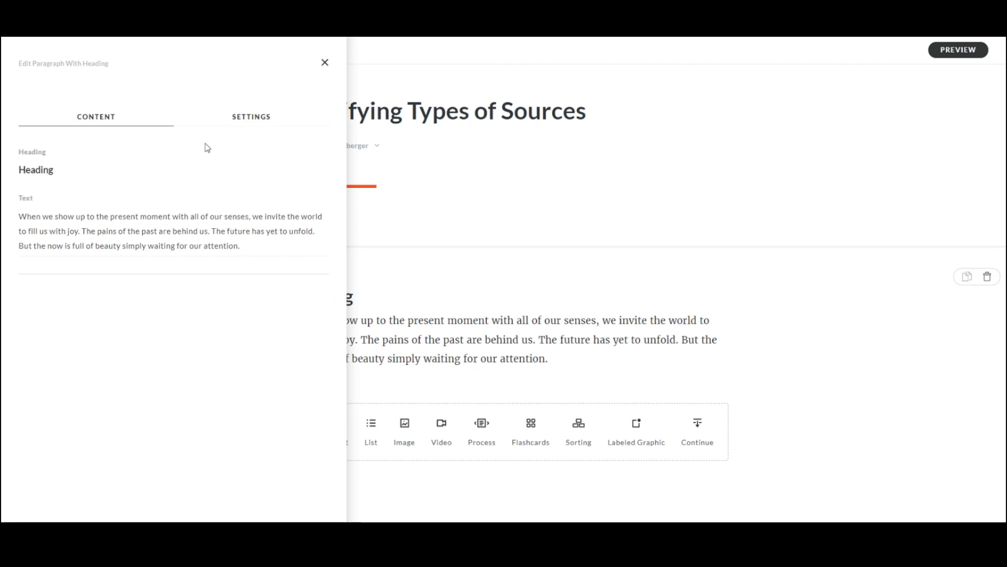
click(241, 120)
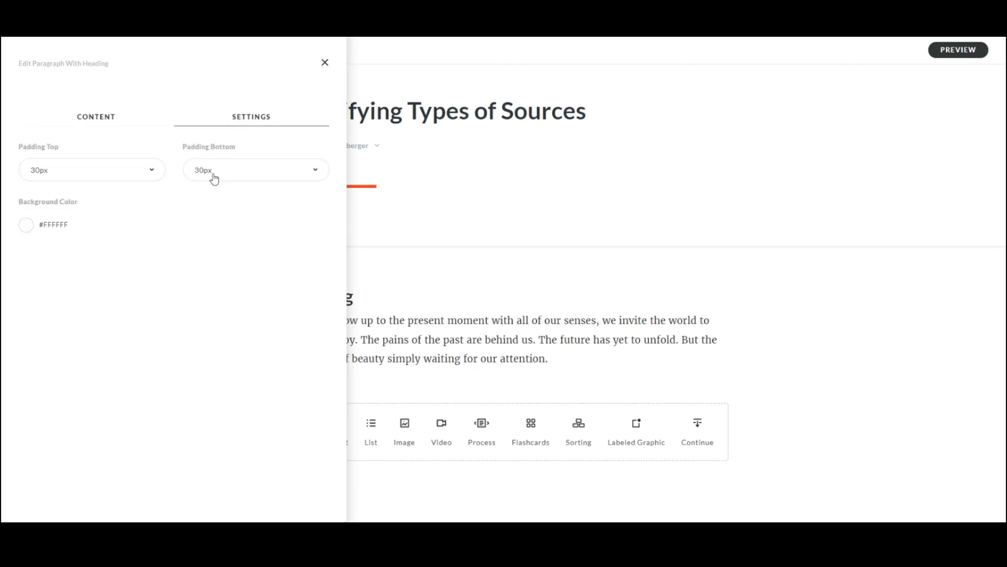
click(566, 337)
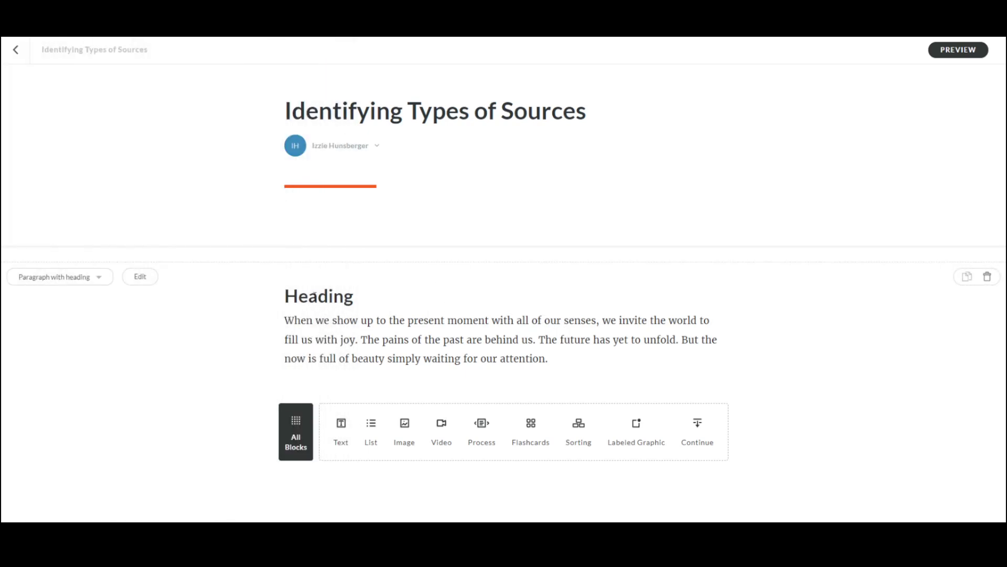
double_click(315, 295)
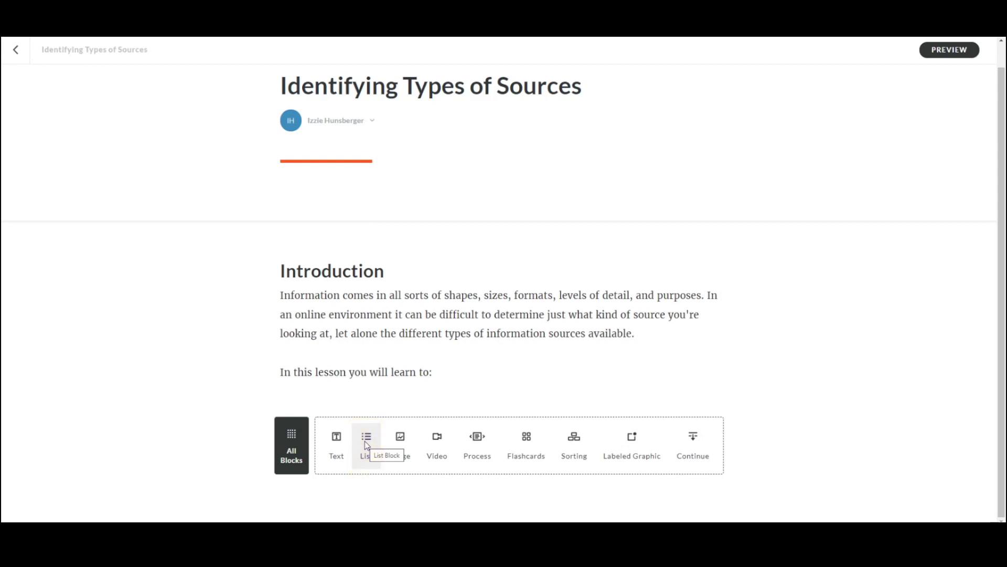
Step: Add a Numbered list block below the introduction and select its sample item text
click(367, 445)
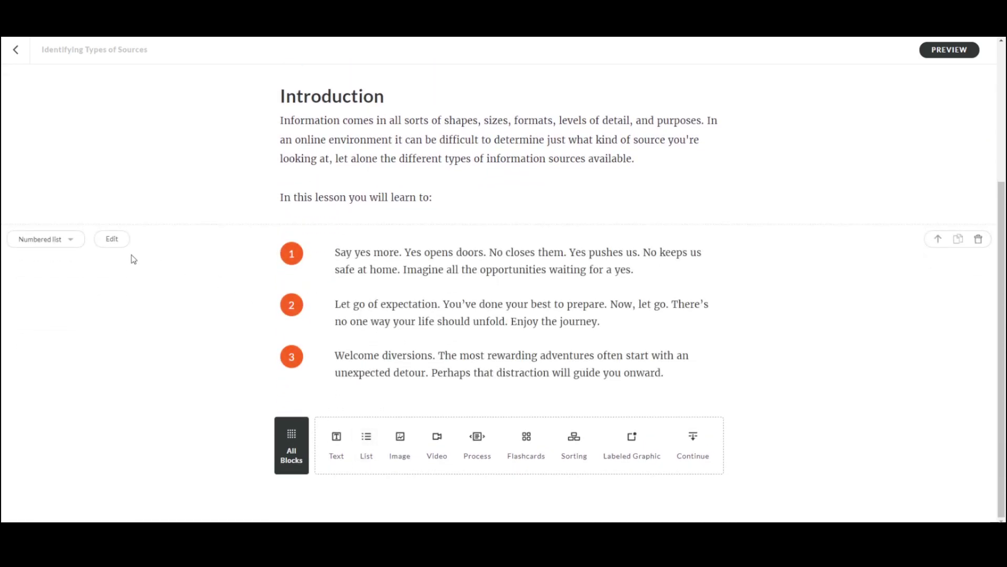
click(56, 240)
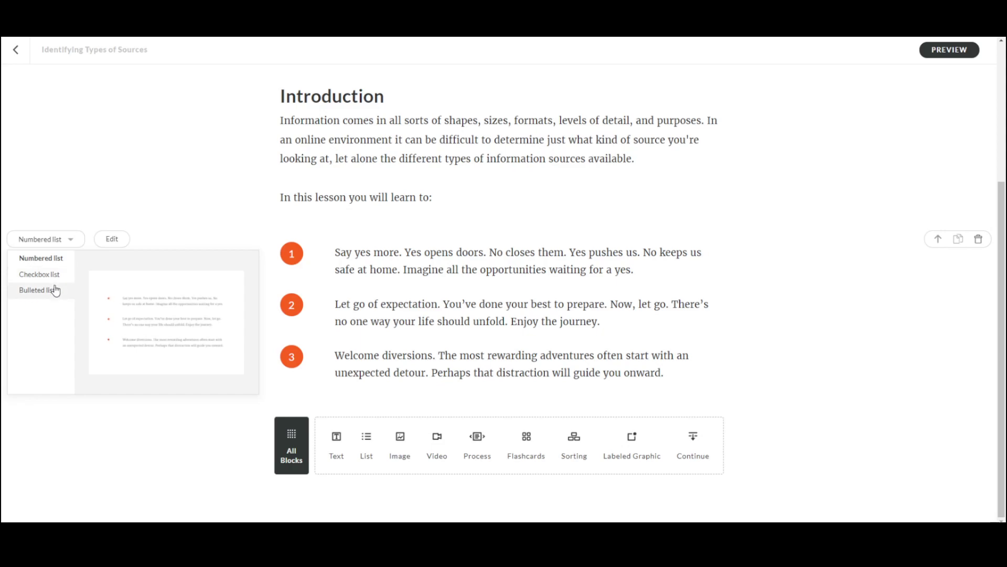
click(578, 373)
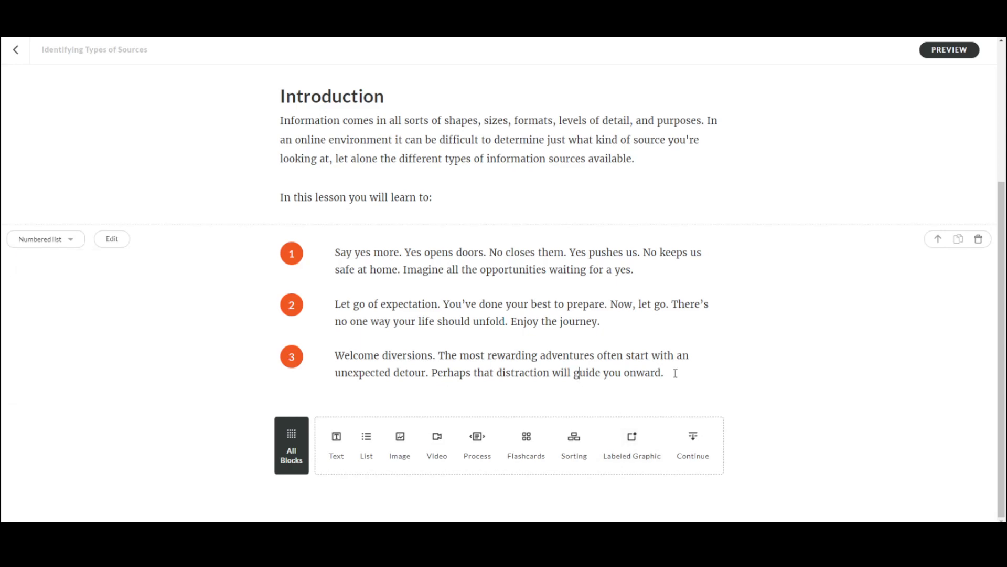
drag(675, 373, 258, 357)
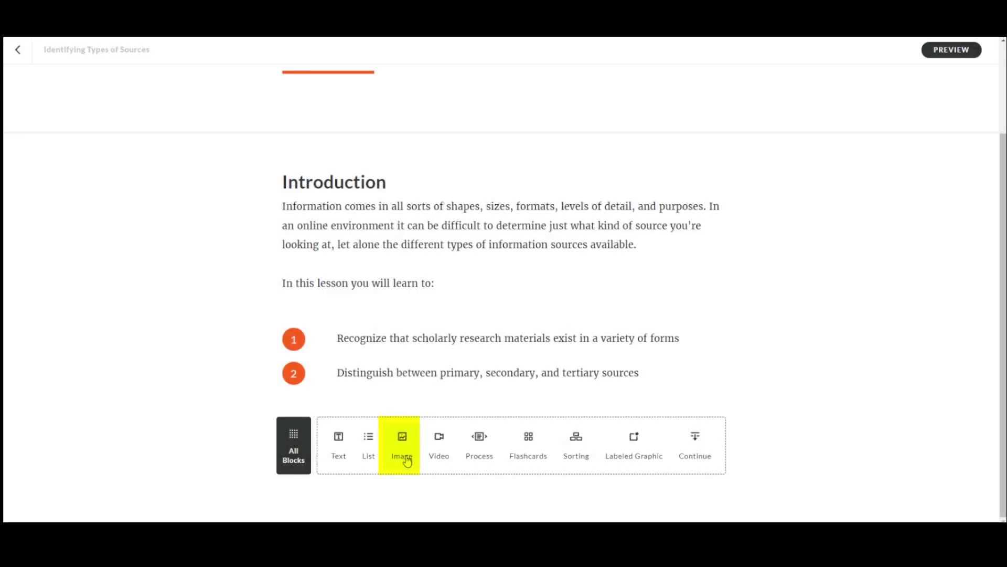
Step: Insert an image block below the list and switch it to Three column grid
click(402, 451)
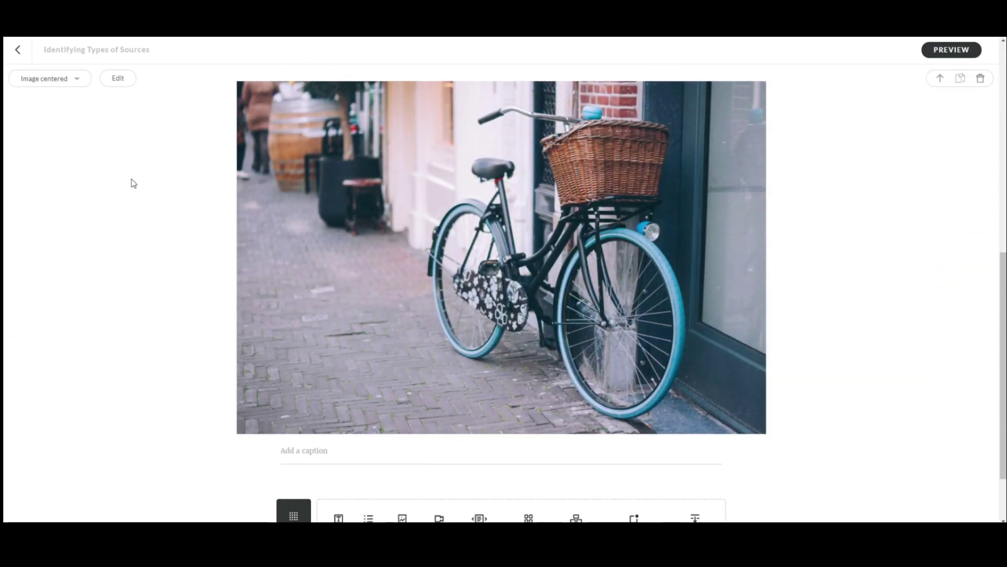
click(57, 82)
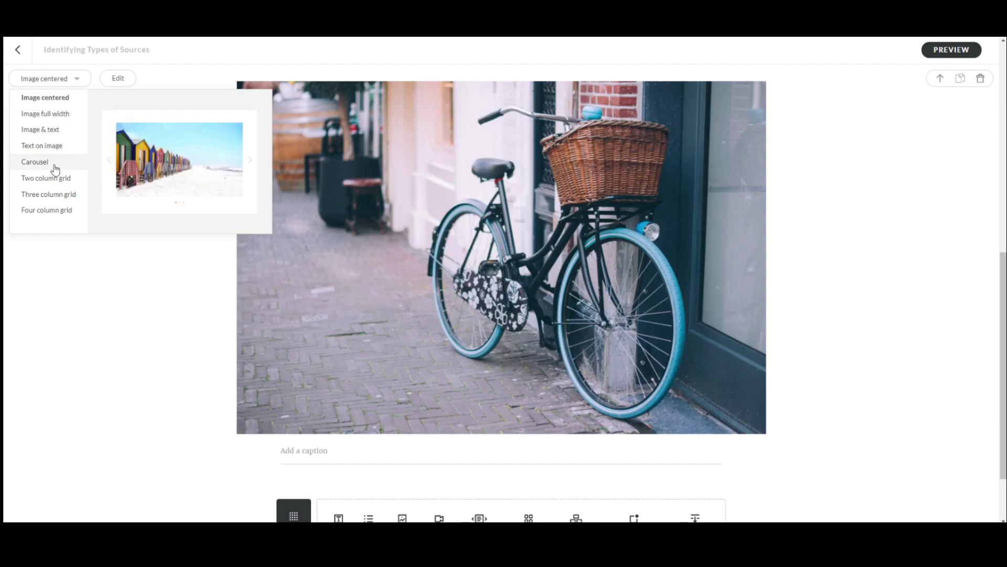
click(47, 199)
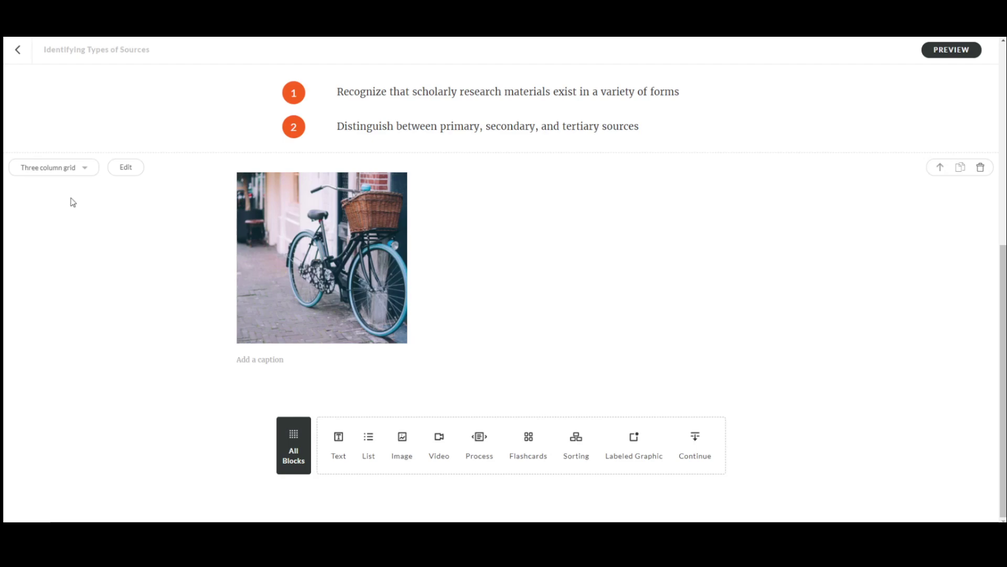
click(124, 174)
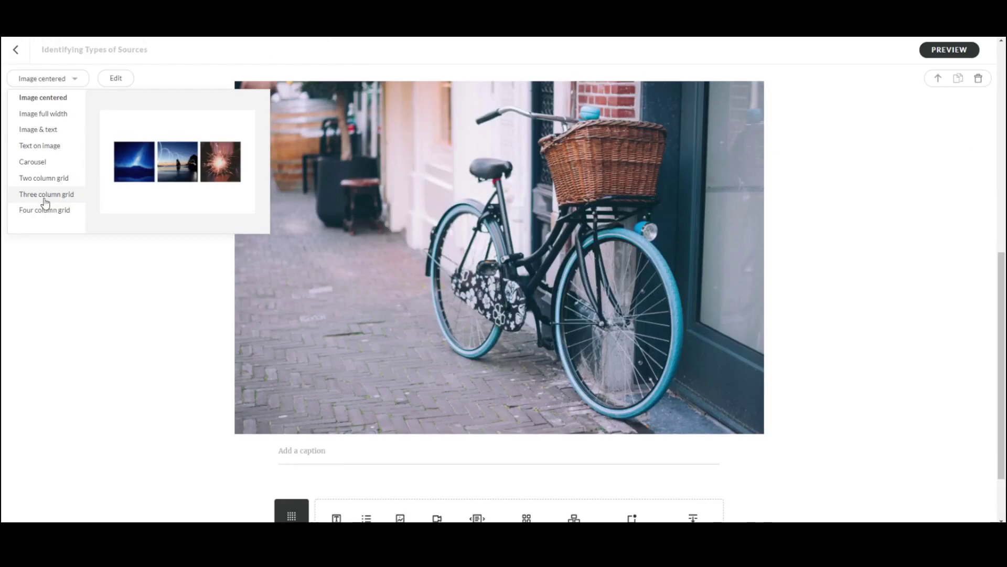
click(42, 198)
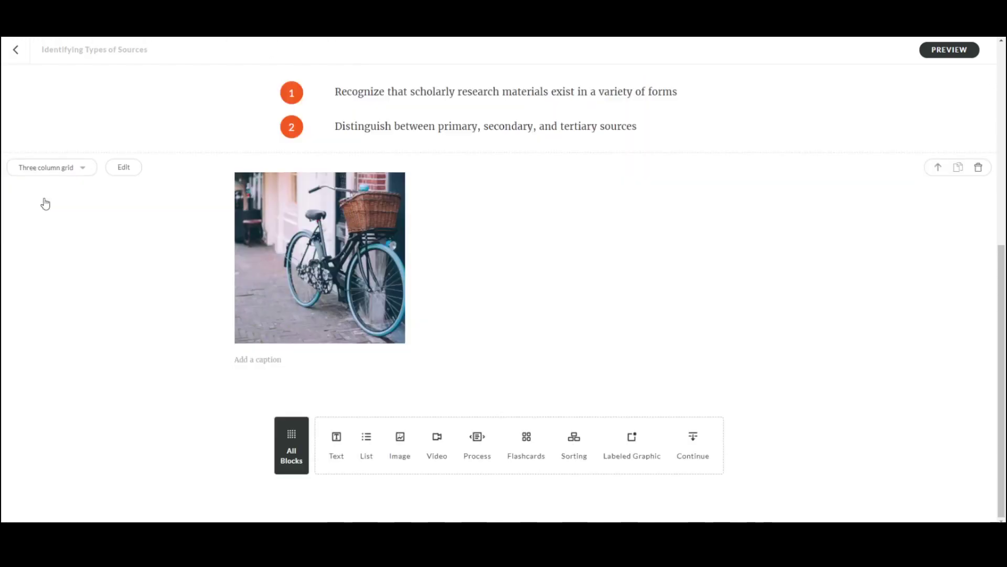
Step: Replace the bicycle image with a 'newspapers' photo from the Content Library
click(123, 169)
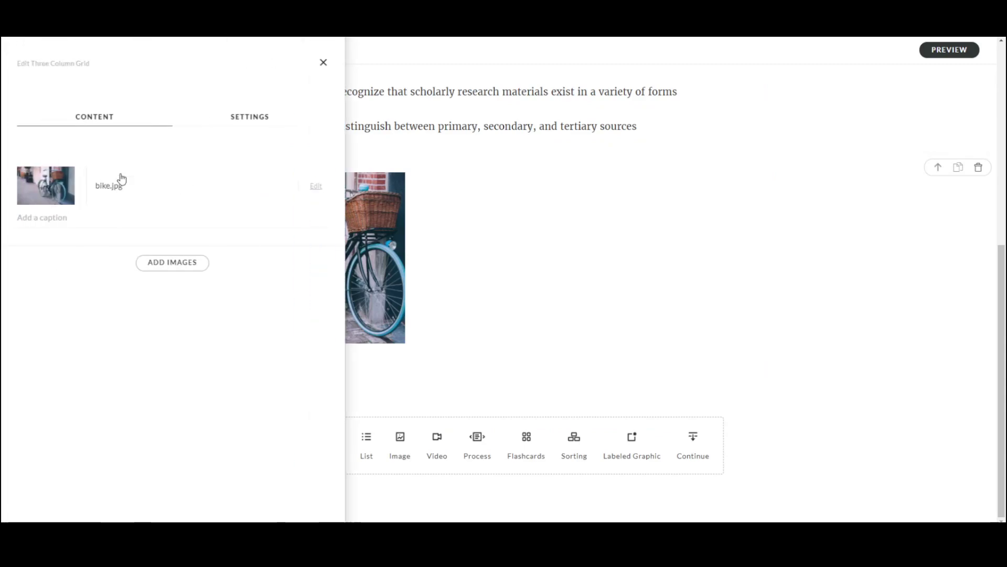
click(318, 190)
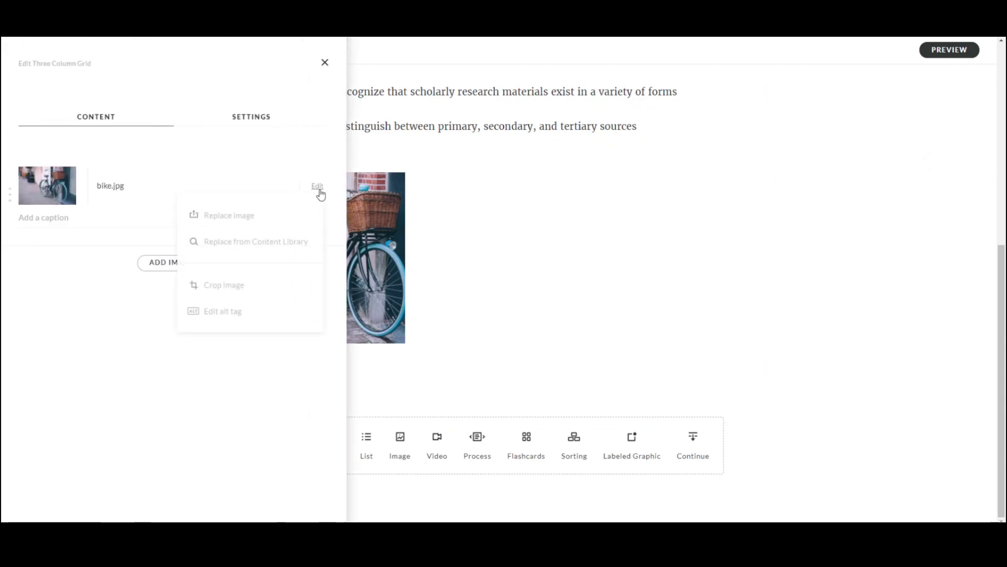
click(250, 243)
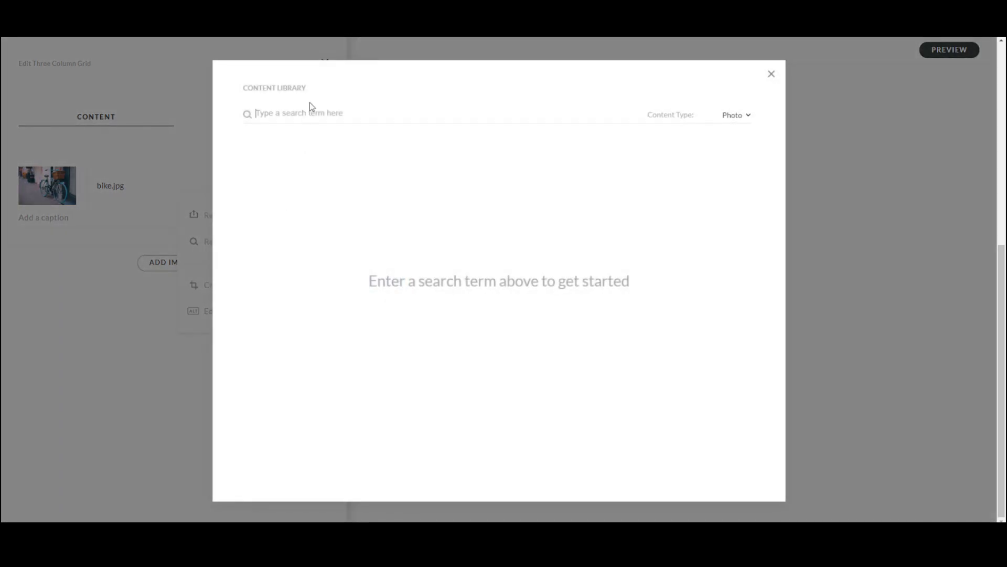
click(309, 111)
text(news)
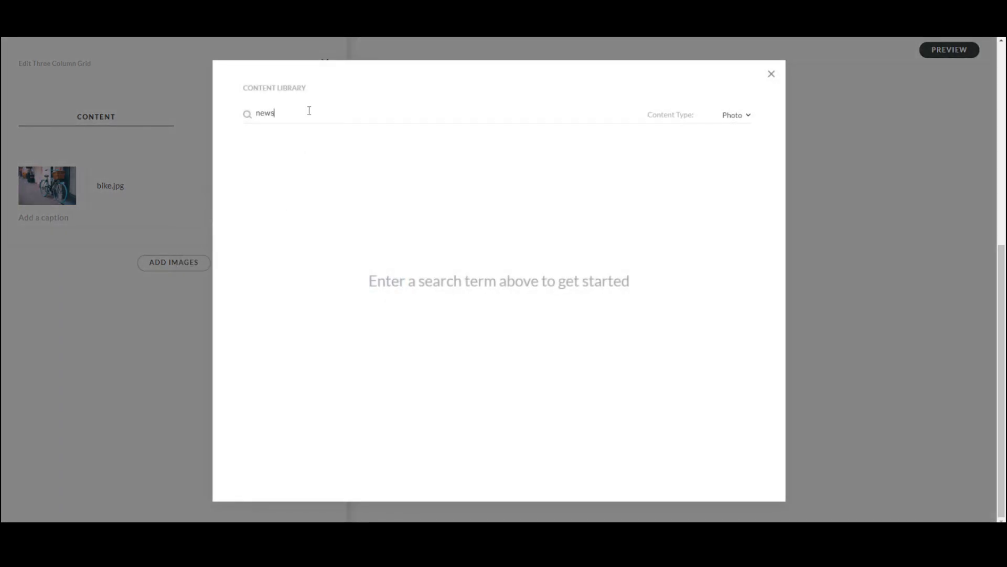
text(papers)
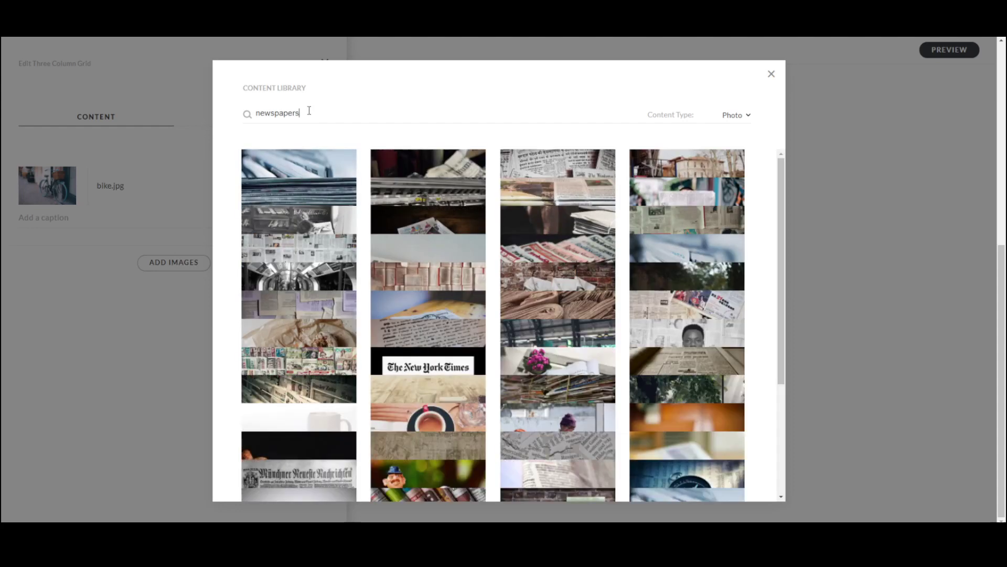
click(551, 231)
Step: Add 'books' and 'dictionary' stock photos as the grid's second and third images
click(175, 250)
click(168, 207)
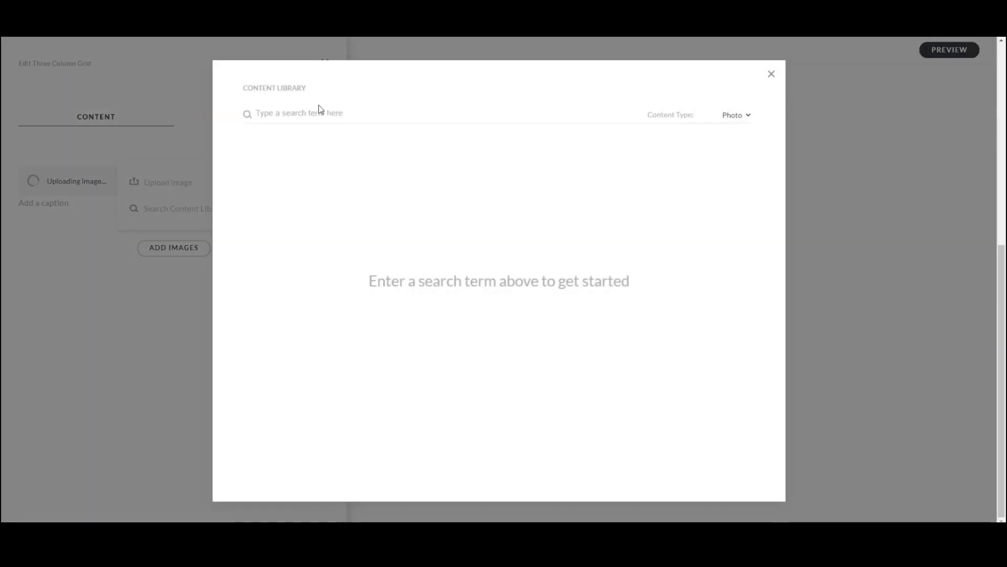
click(319, 108)
text(books)
click(427, 189)
click(160, 341)
text(dictionar)
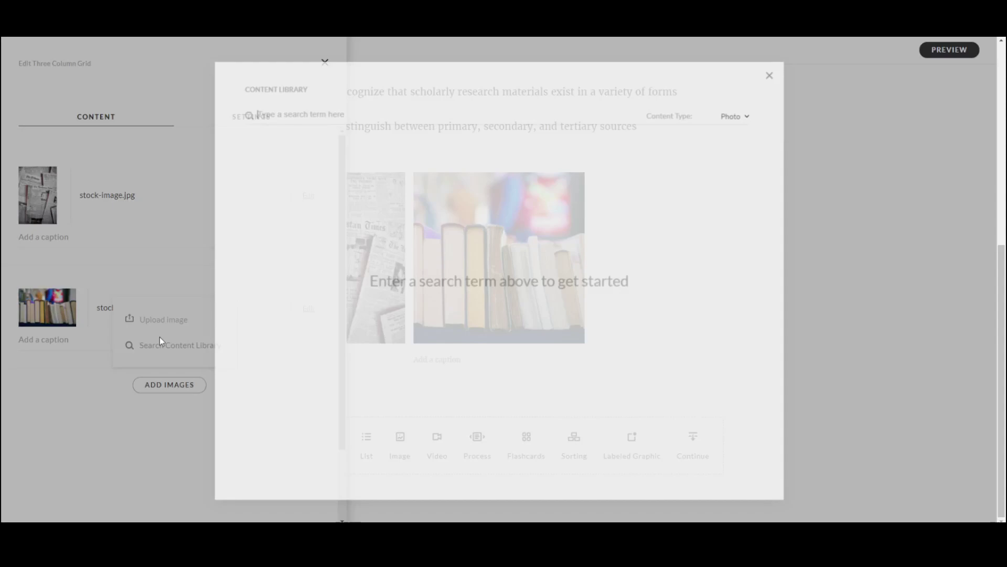
text(y)
click(326, 173)
click(837, 393)
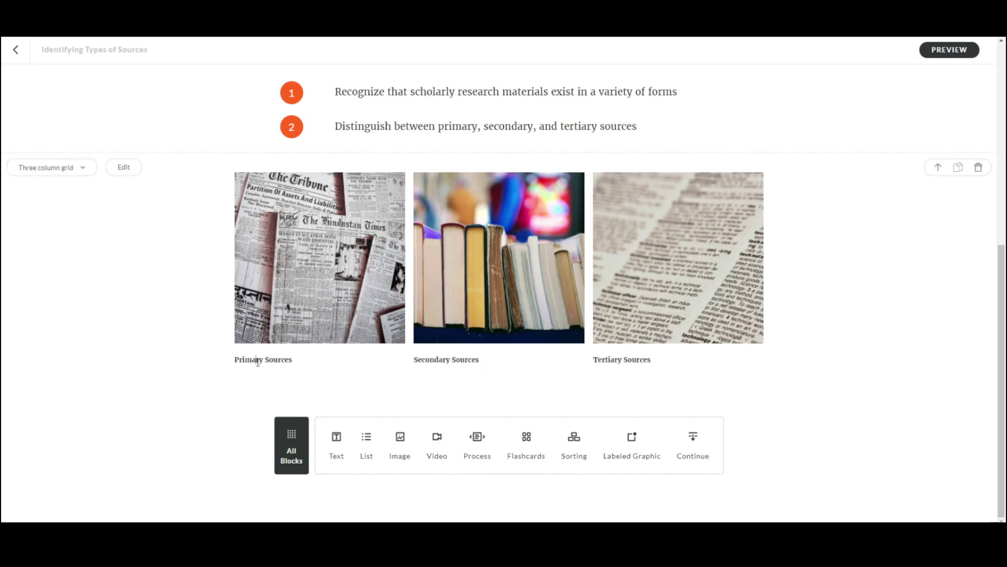
Step: Center-align the Primary Sources, Secondary Sources and Tertiary Sources captions under the photos
double_click(257, 361)
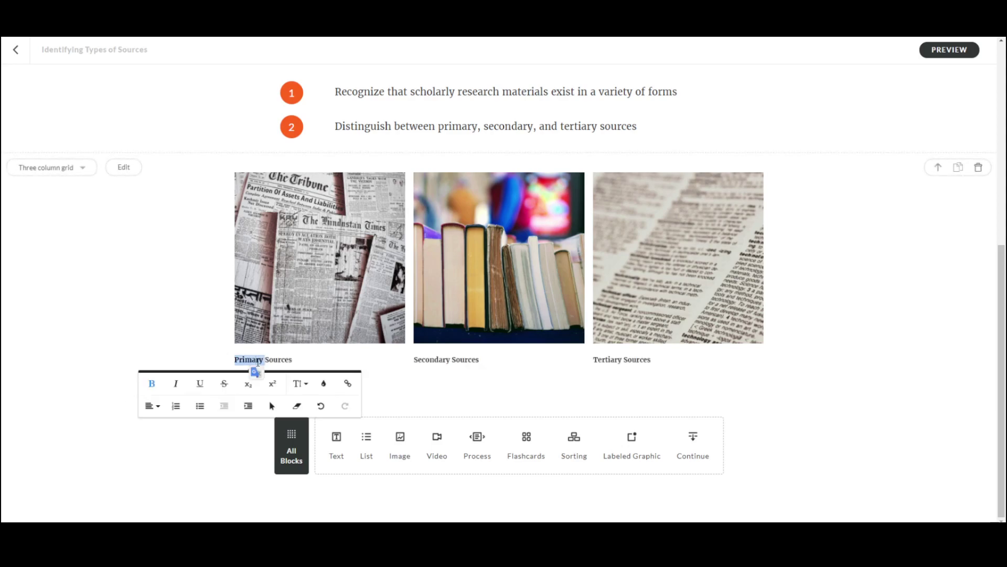
click(151, 406)
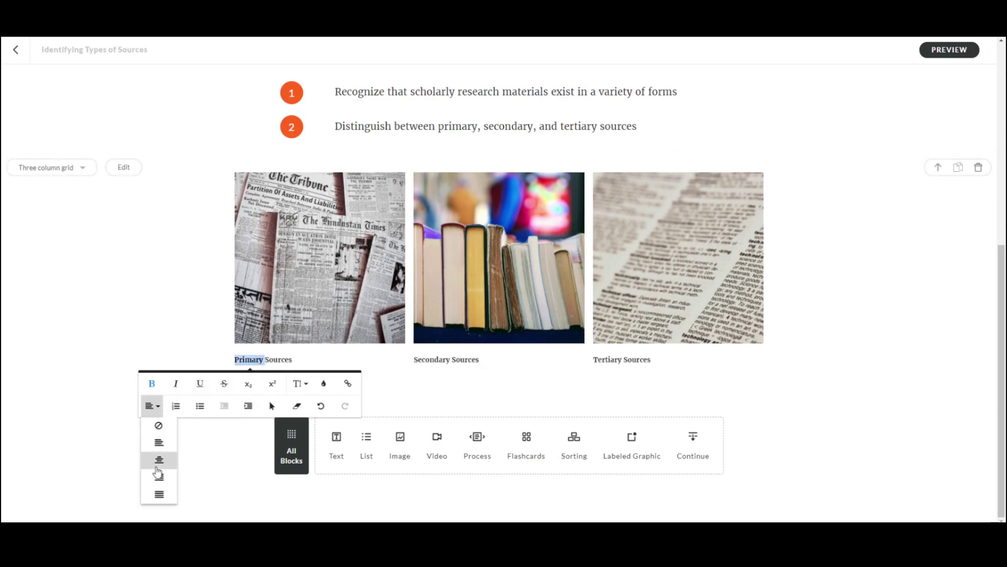
click(159, 459)
triple_click(446, 360)
click(348, 406)
click(355, 460)
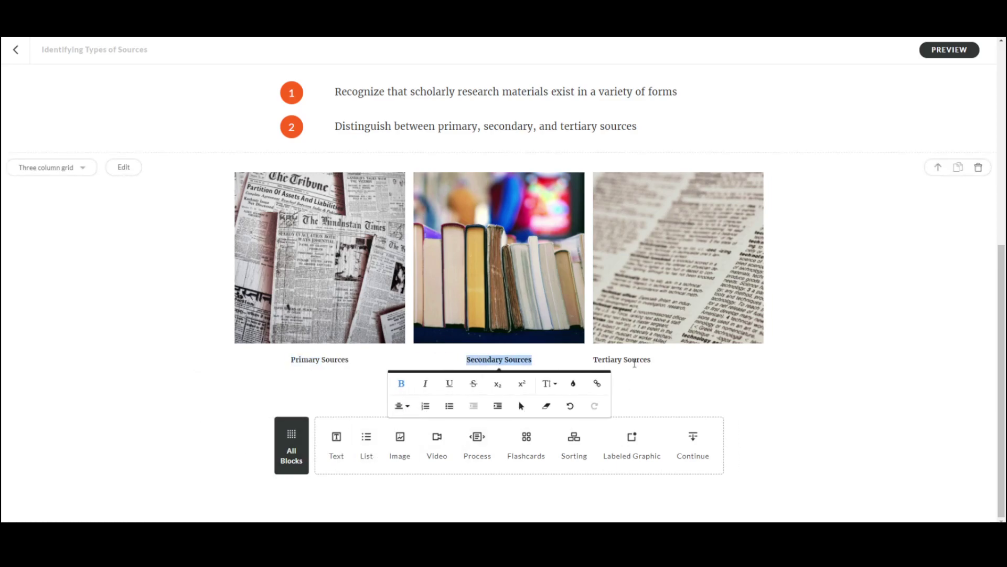
triple_click(622, 360)
click(526, 405)
click(530, 460)
key(Escape)
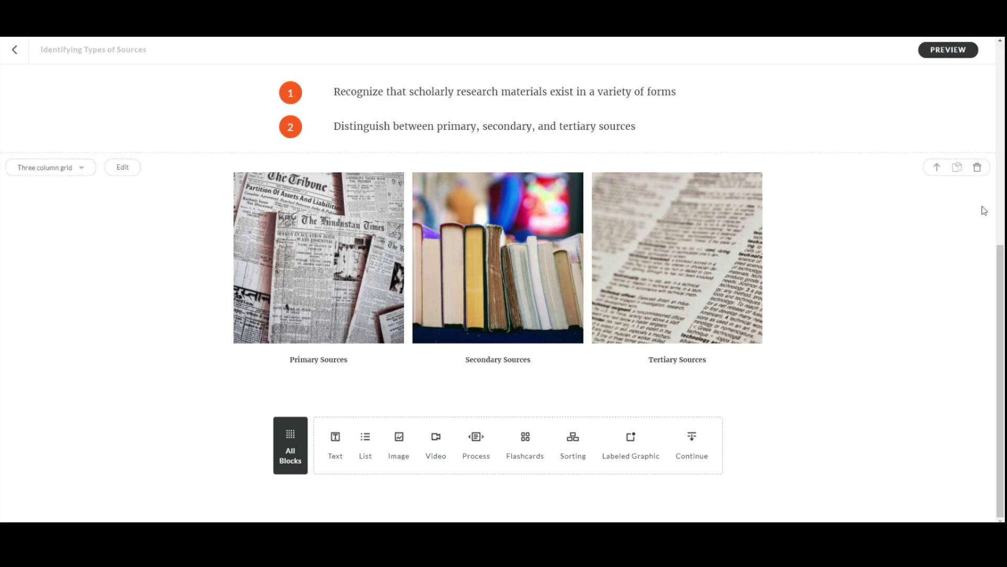
Step: Move the Primary/Secondary/Tertiary Sources image grid up past the objectives and Introduction block
mouse_move(938, 170)
click(937, 169)
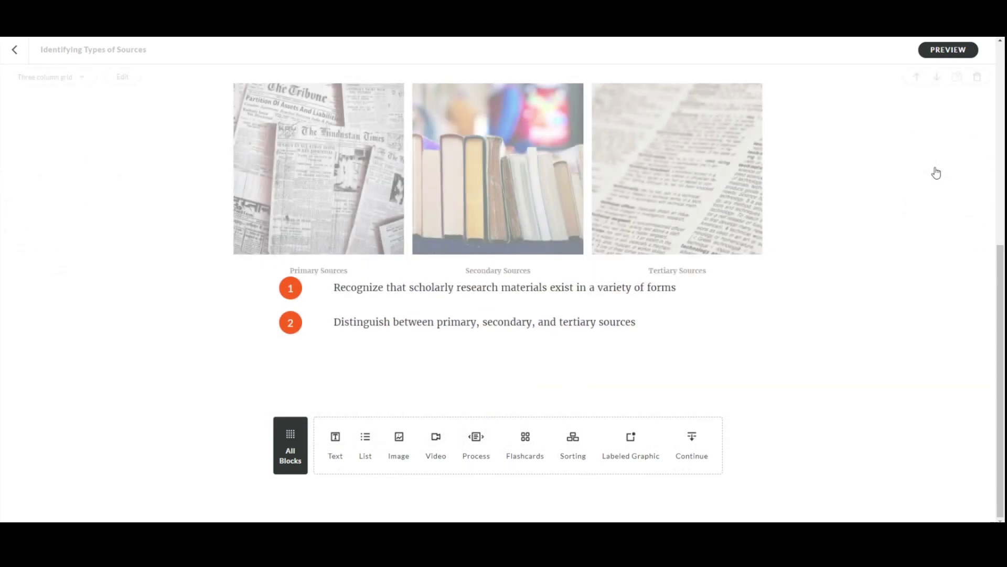
scroll(947, 179, up, 4)
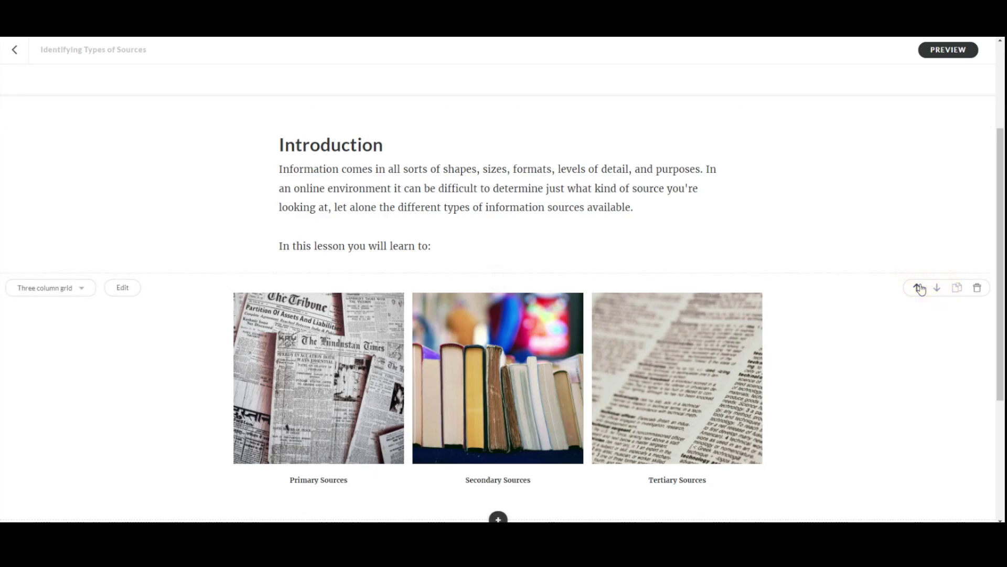
click(918, 288)
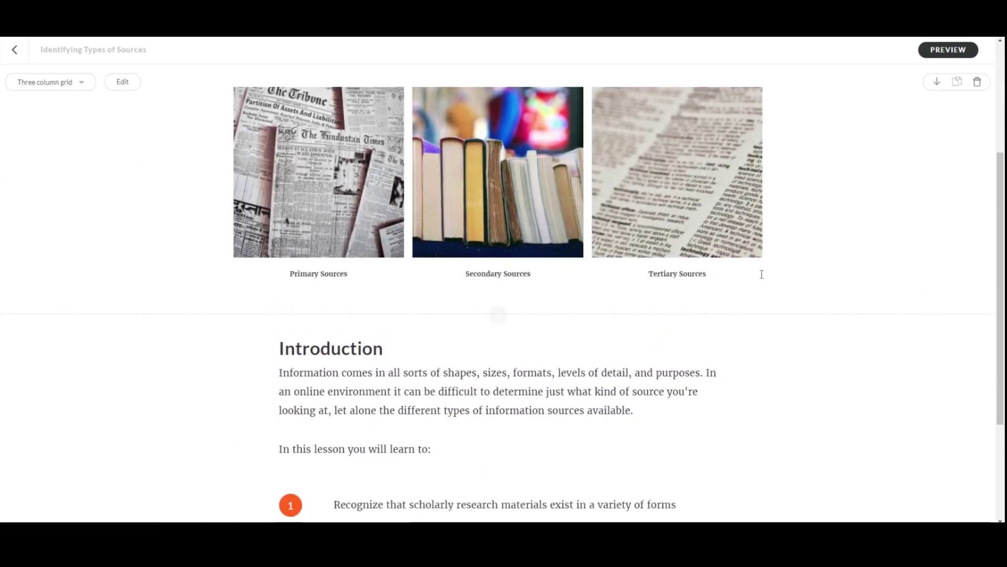
scroll(761, 278, up, 4)
scroll(762, 278, down, 1)
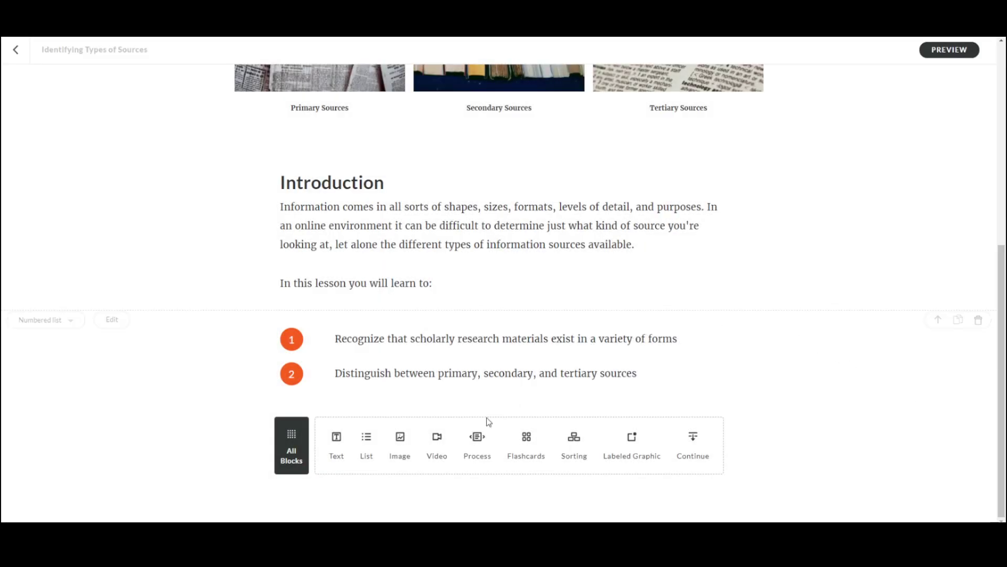
Step: Add a video block below the objectives and replace its sample with Types of Sources Video.mp4
click(437, 444)
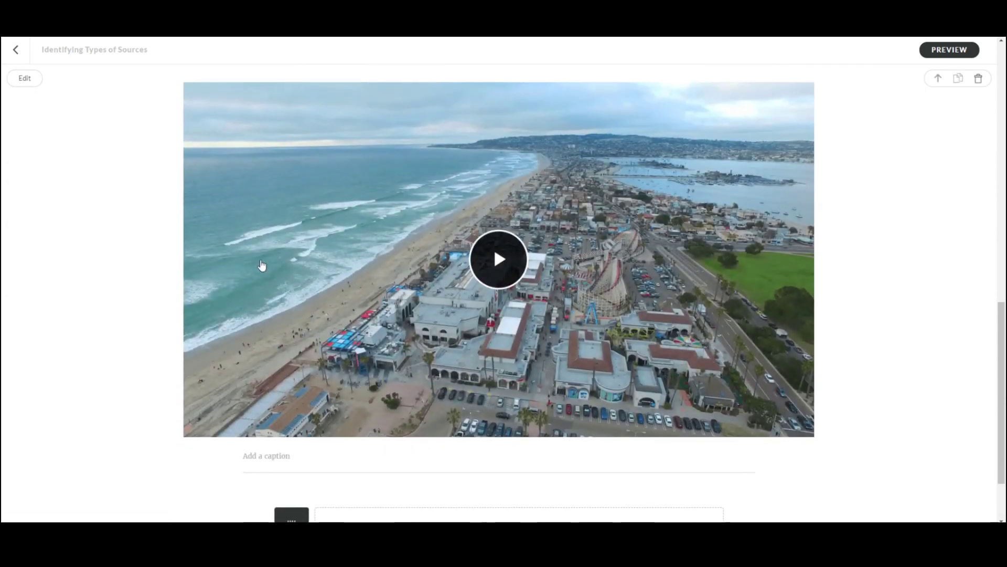
click(24, 80)
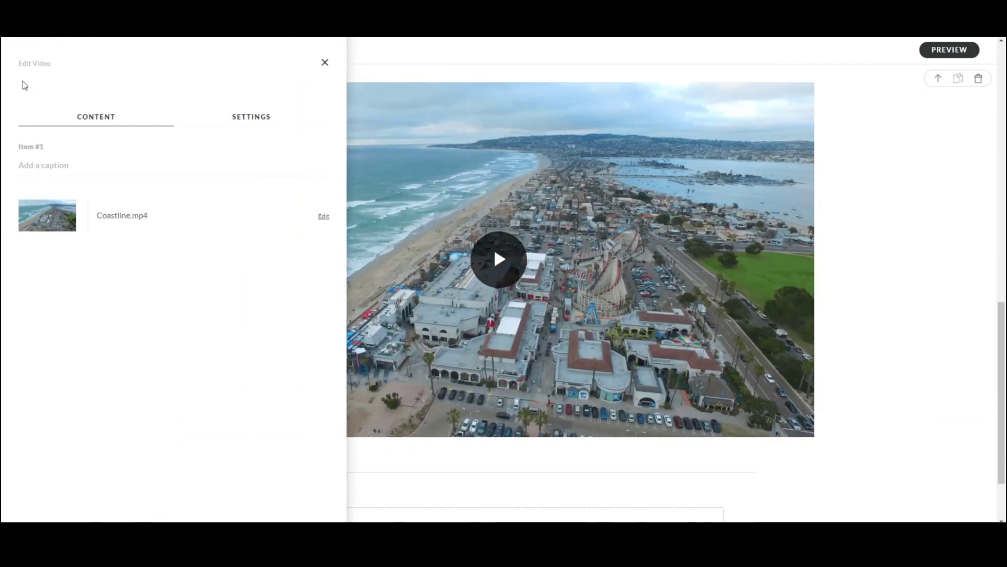
click(323, 217)
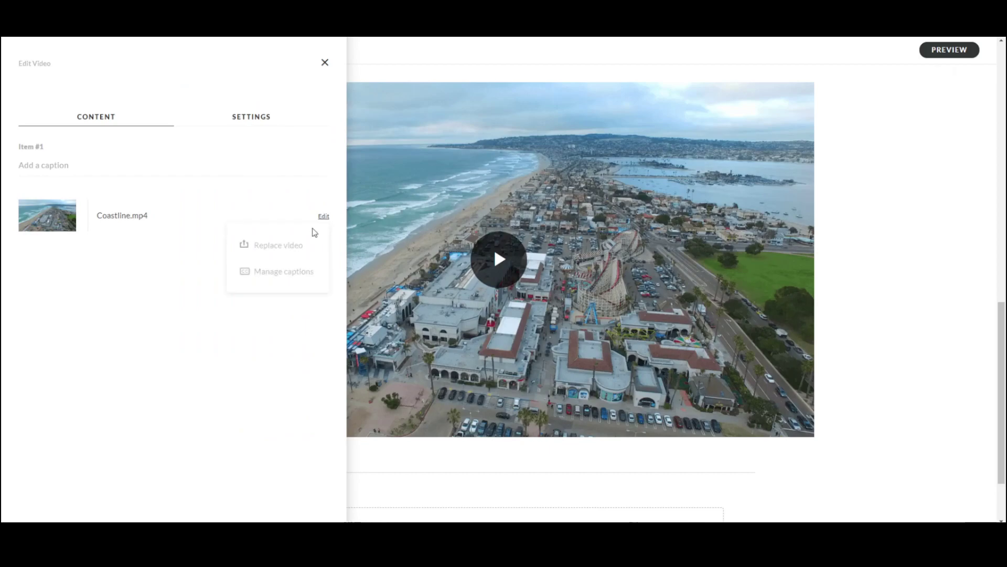
click(280, 249)
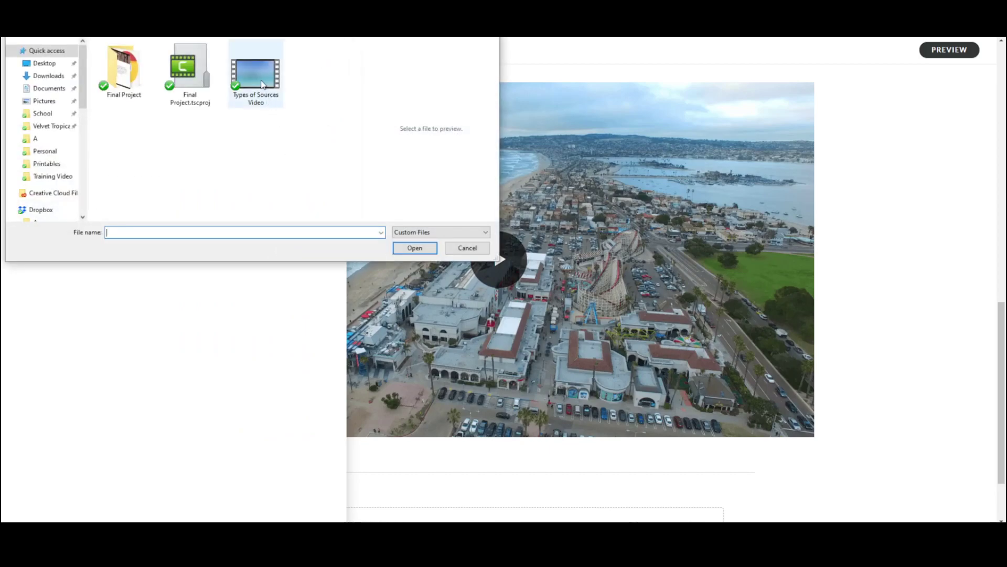
click(263, 84)
click(414, 247)
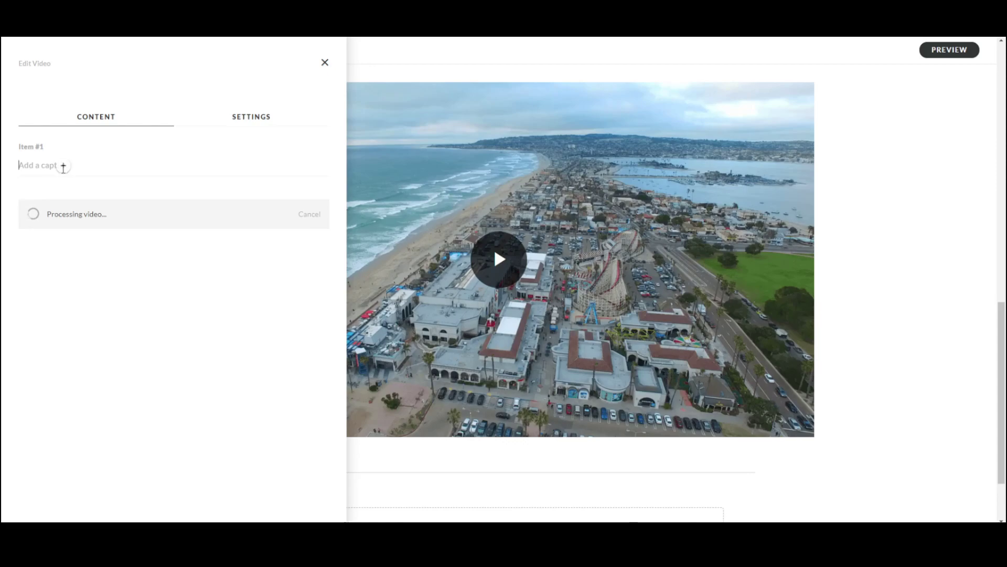
Step: Caption the video 'Types of Sources (2:06)' without adding closed captions
text(Types of Sources (2:06)
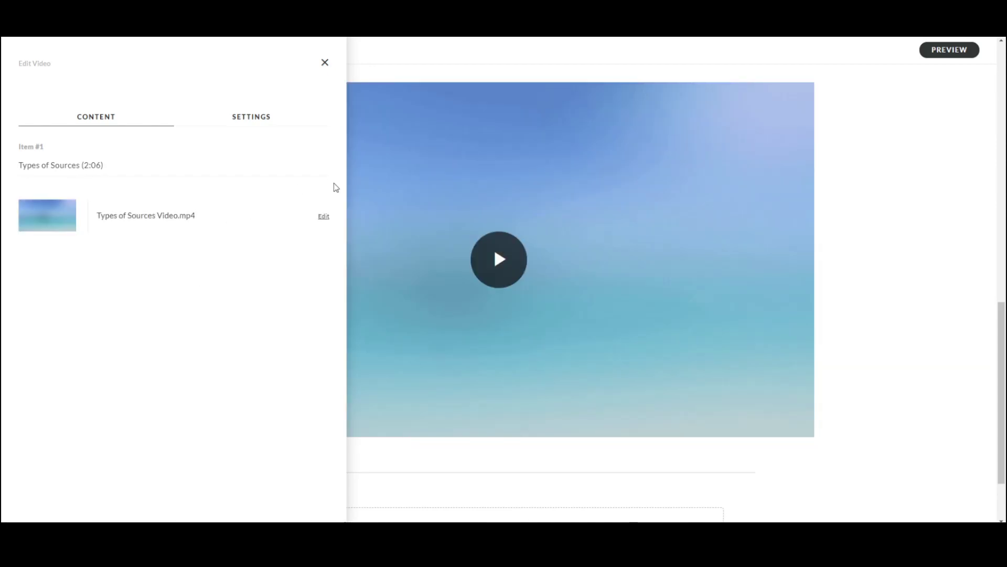
click(323, 216)
click(282, 273)
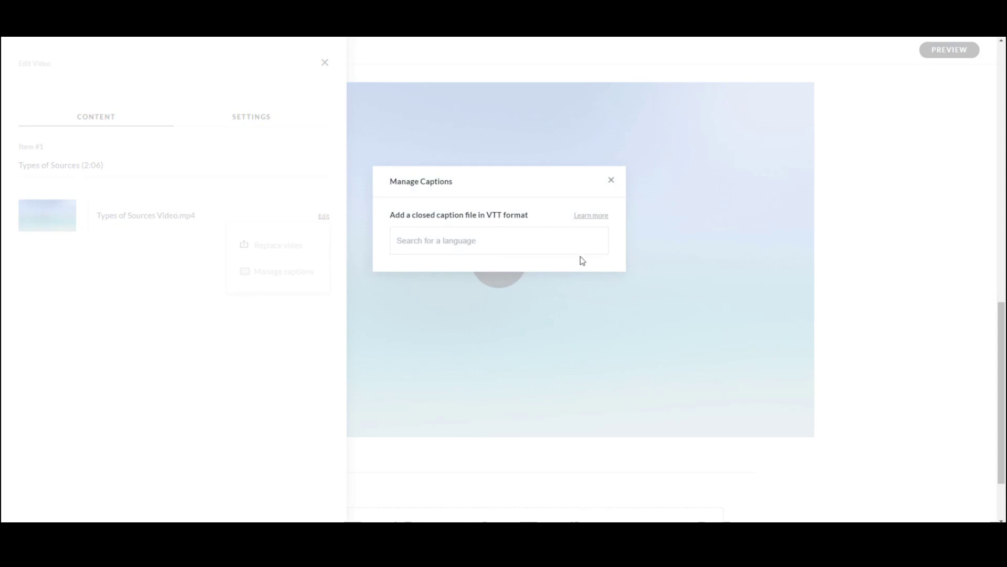
click(611, 181)
click(325, 62)
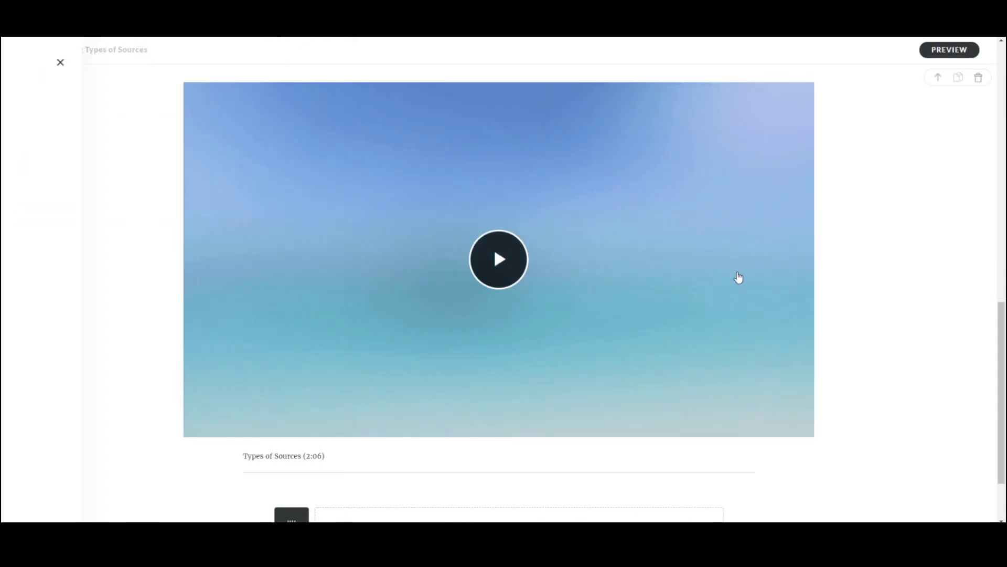
scroll(943, 326, down, 2)
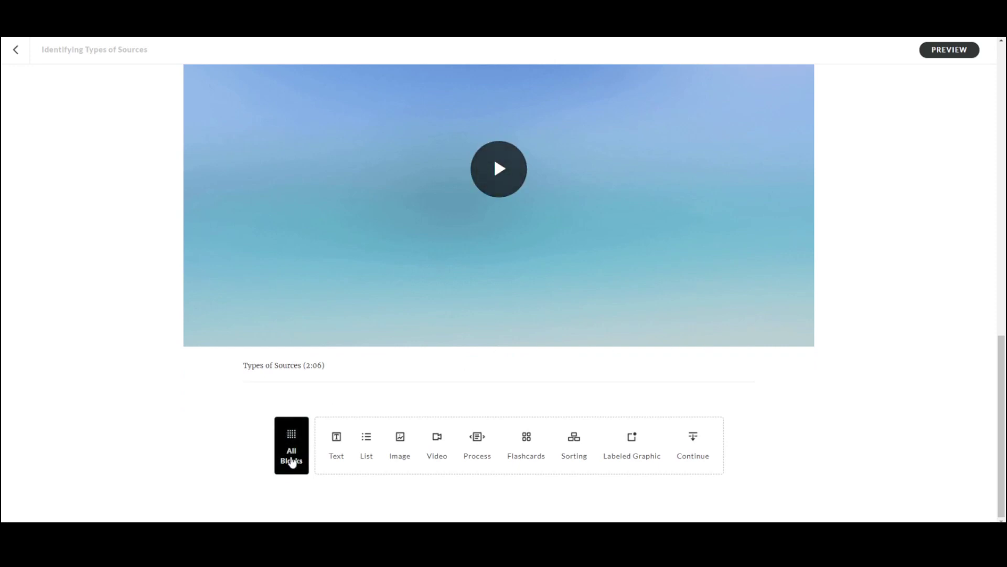
click(292, 461)
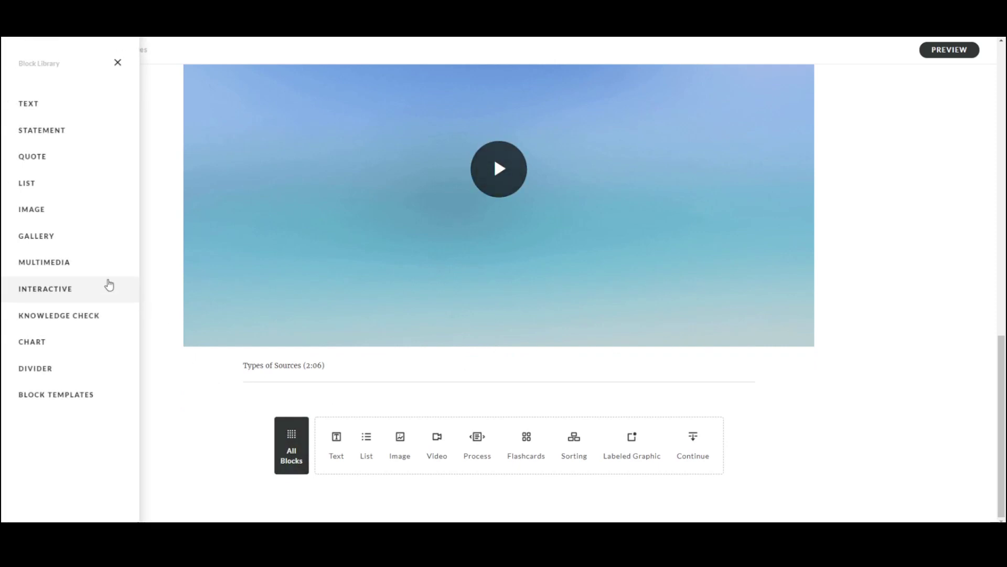
mouse_move(76, 268)
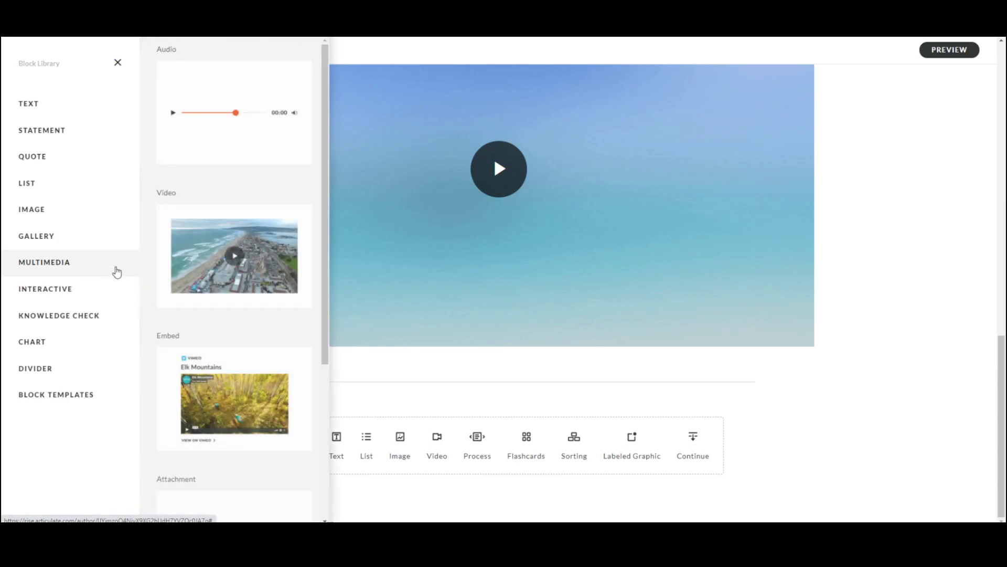
click(238, 401)
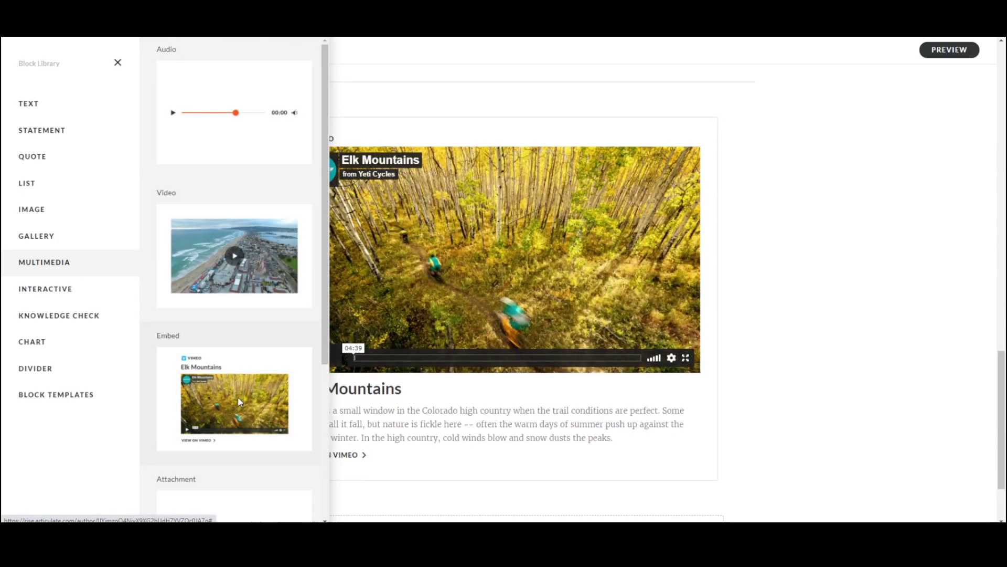
click(827, 332)
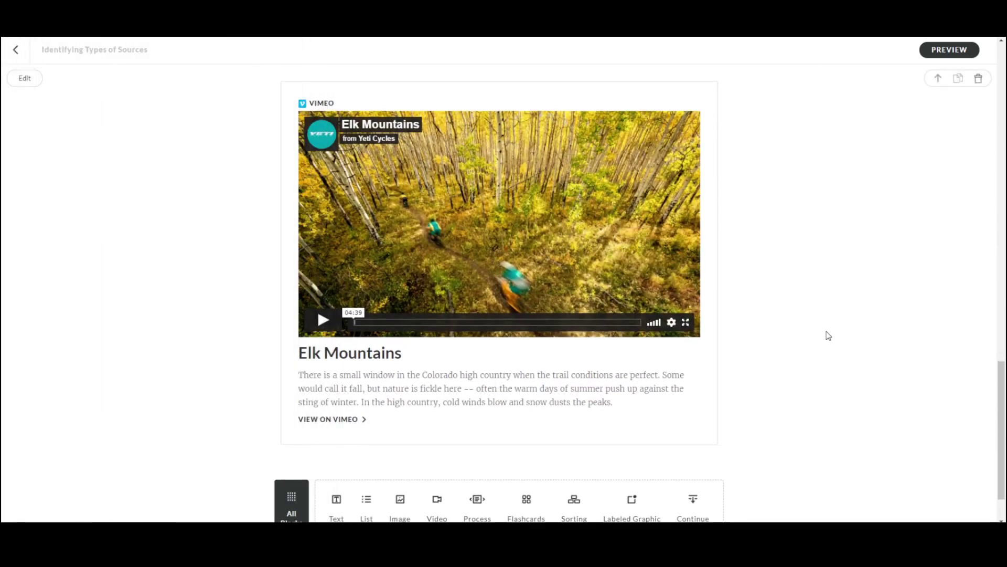
click(24, 83)
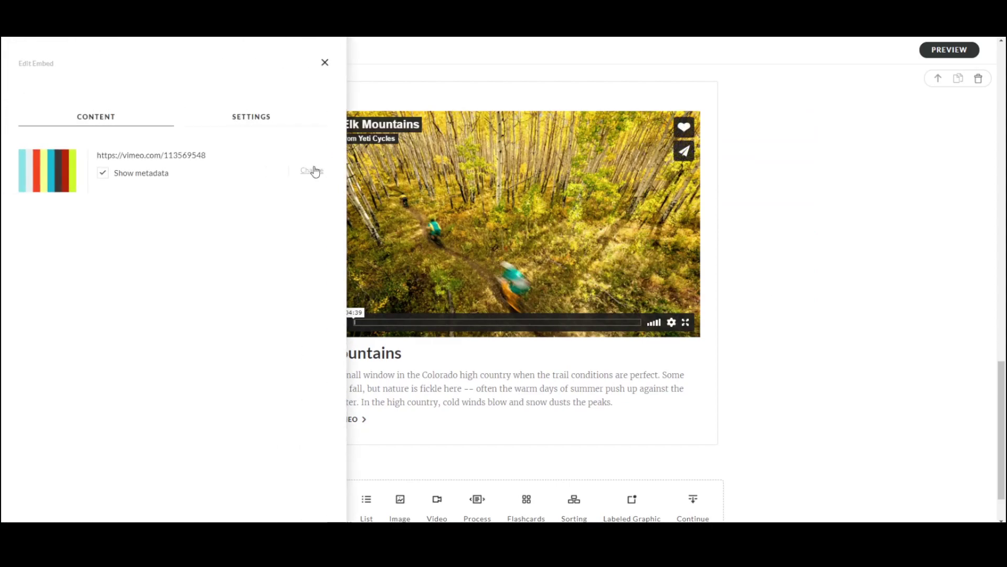
click(313, 171)
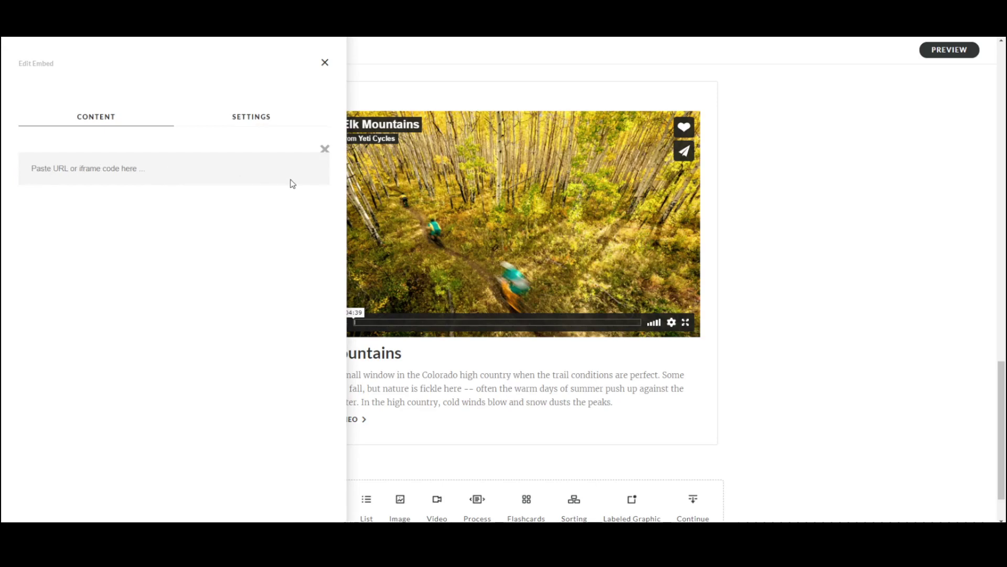
click(325, 62)
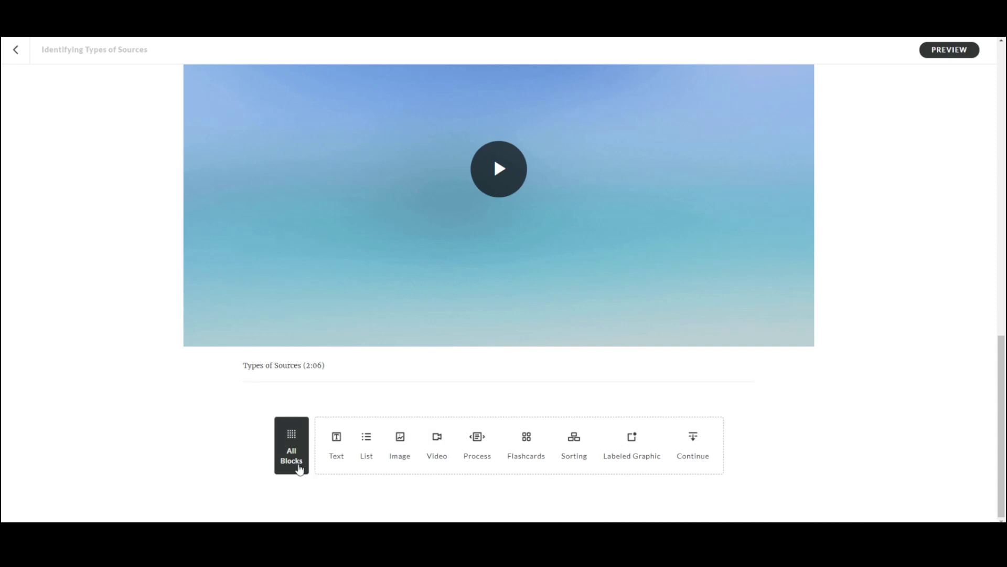
click(295, 460)
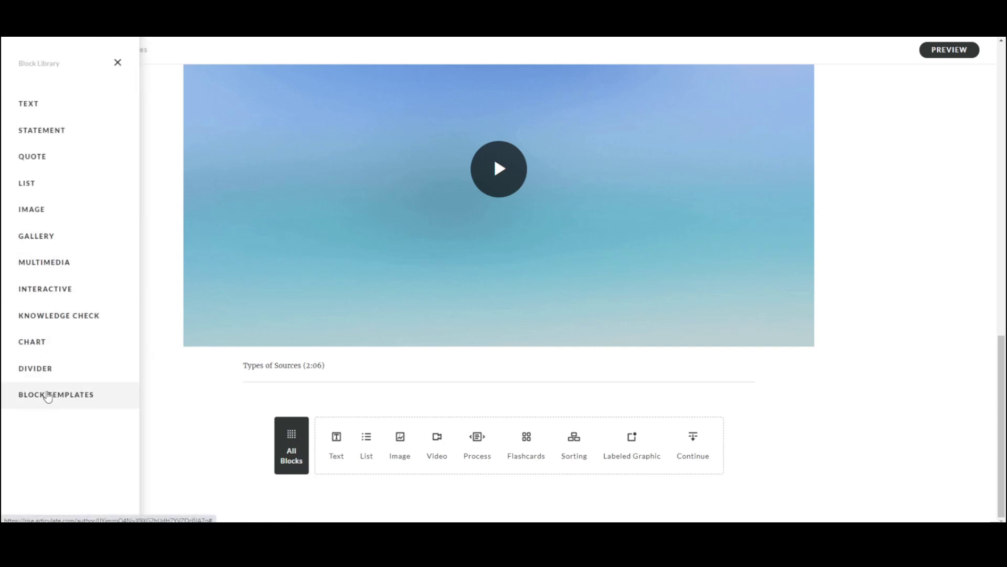
click(58, 293)
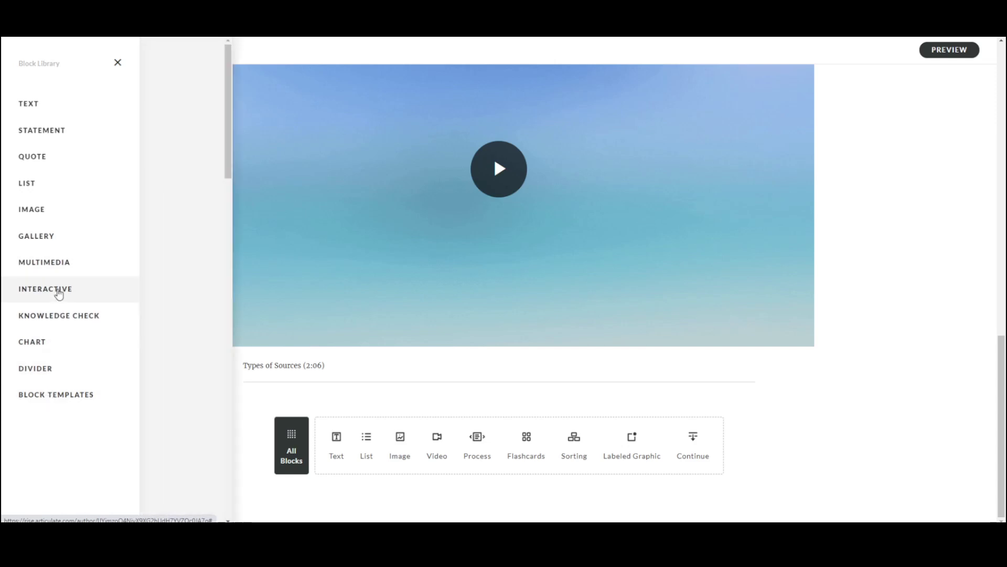
scroll(206, 292, down, 4)
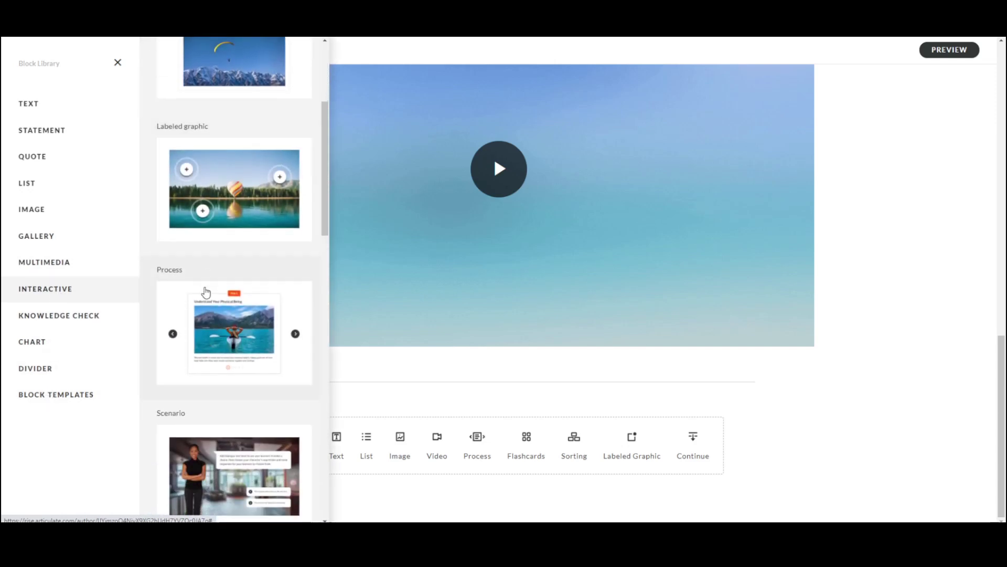
click(221, 328)
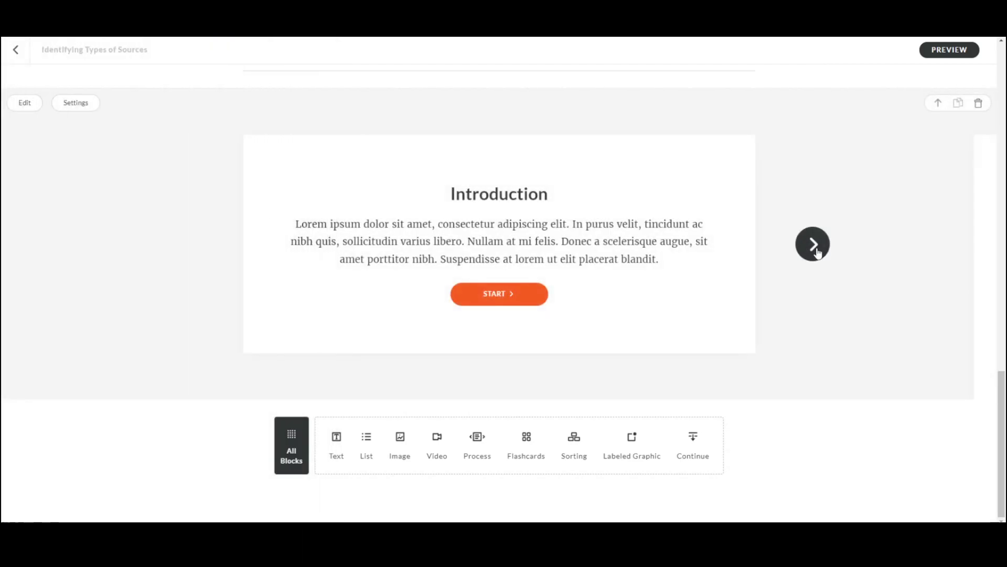
click(817, 250)
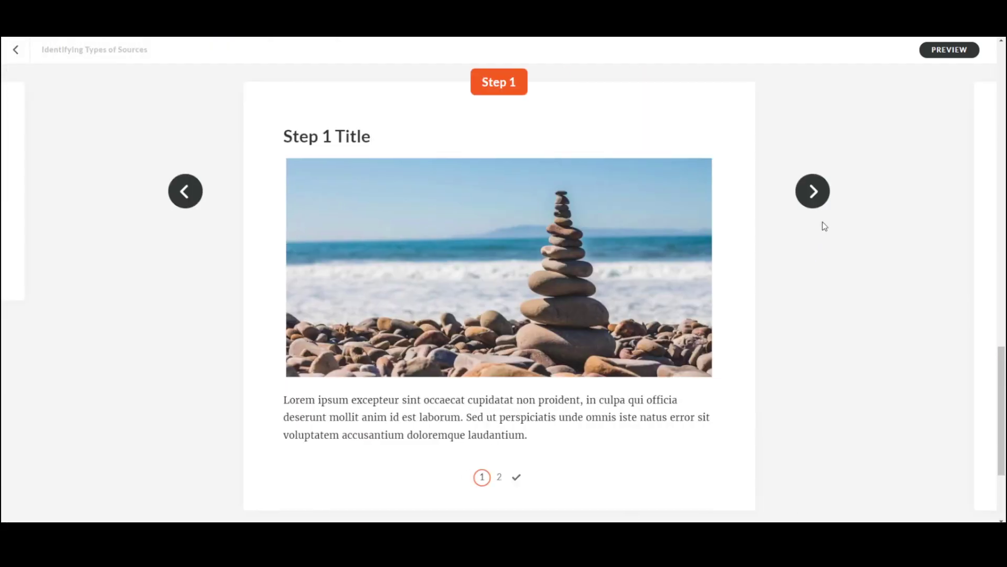
click(818, 197)
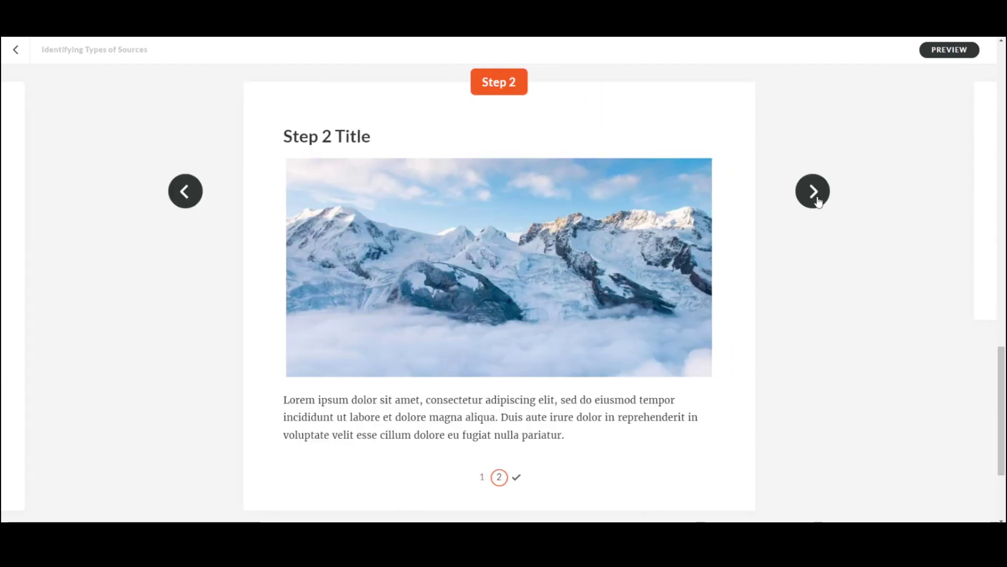
click(818, 201)
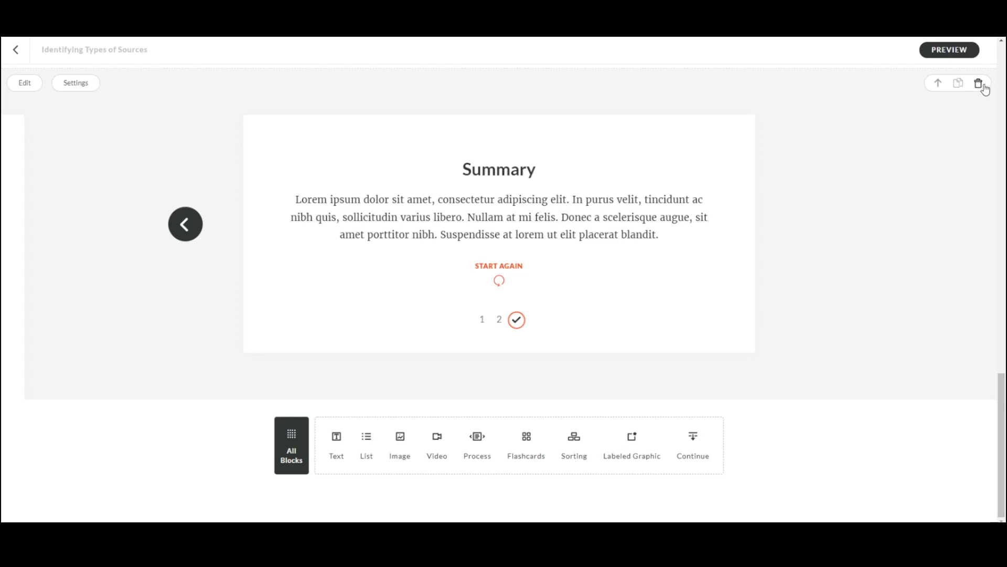
click(979, 84)
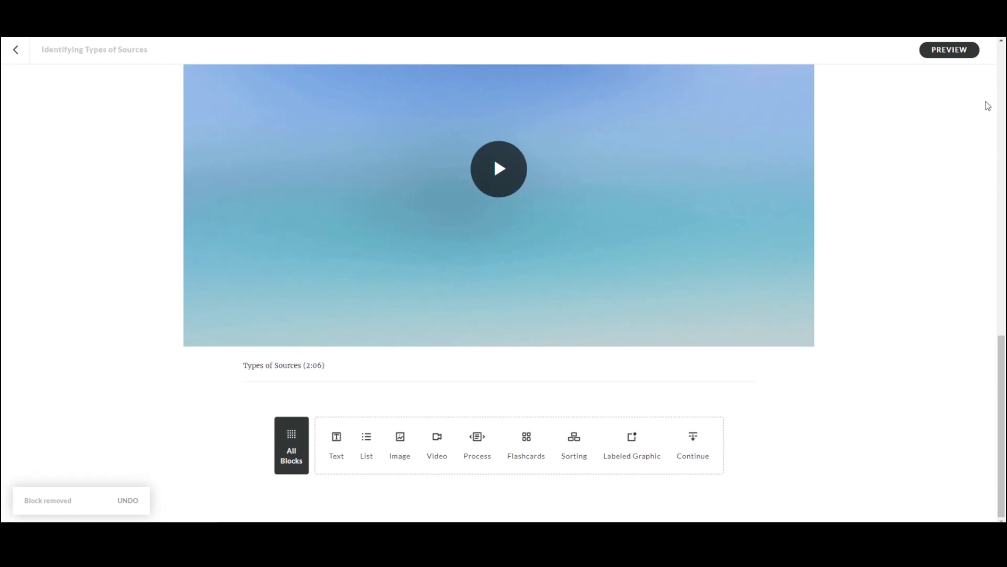
Step: Add a flashcard grid below the video and make card 1's front read Primary Sources
click(527, 446)
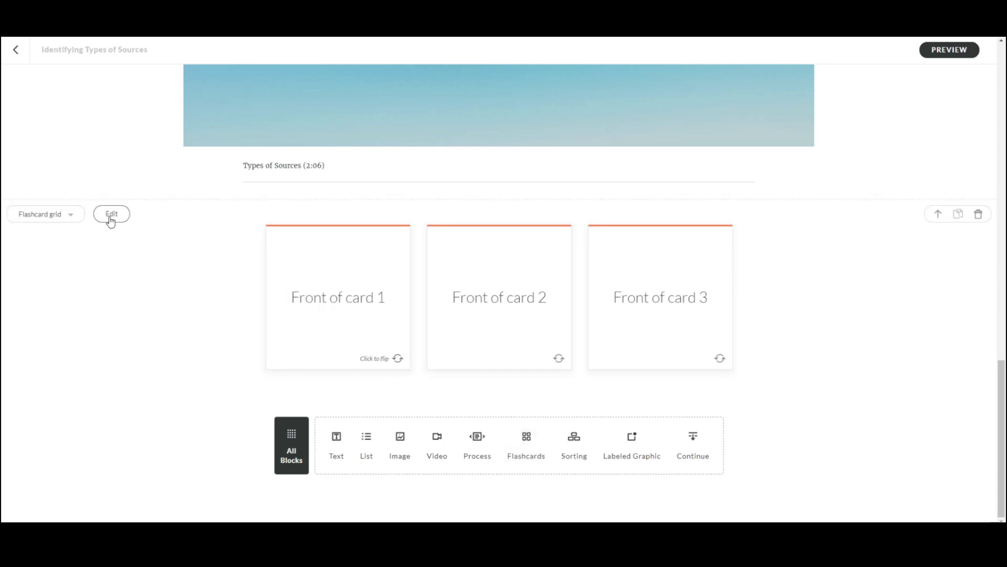
click(111, 219)
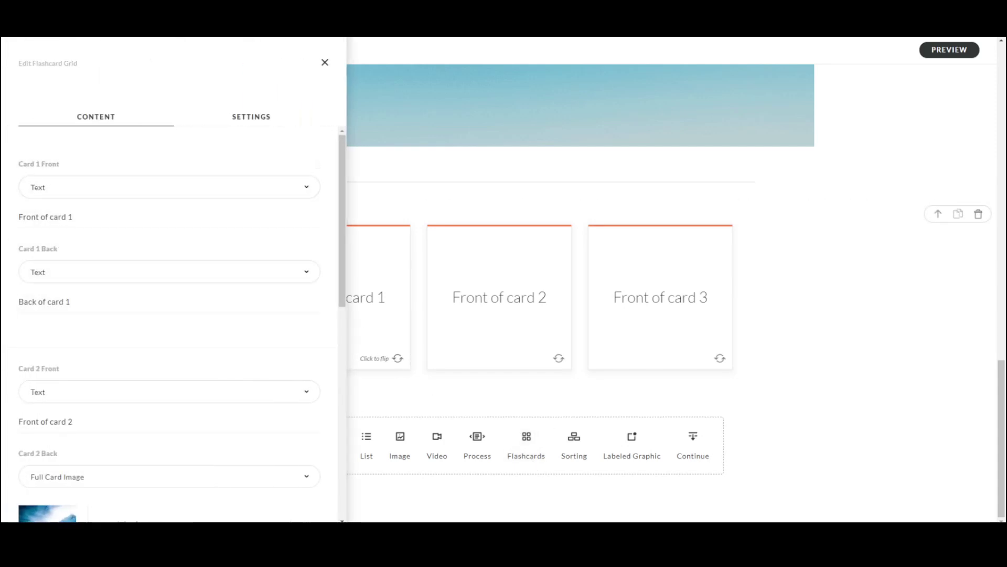
triple_click(66, 217)
text(Primary Sources)
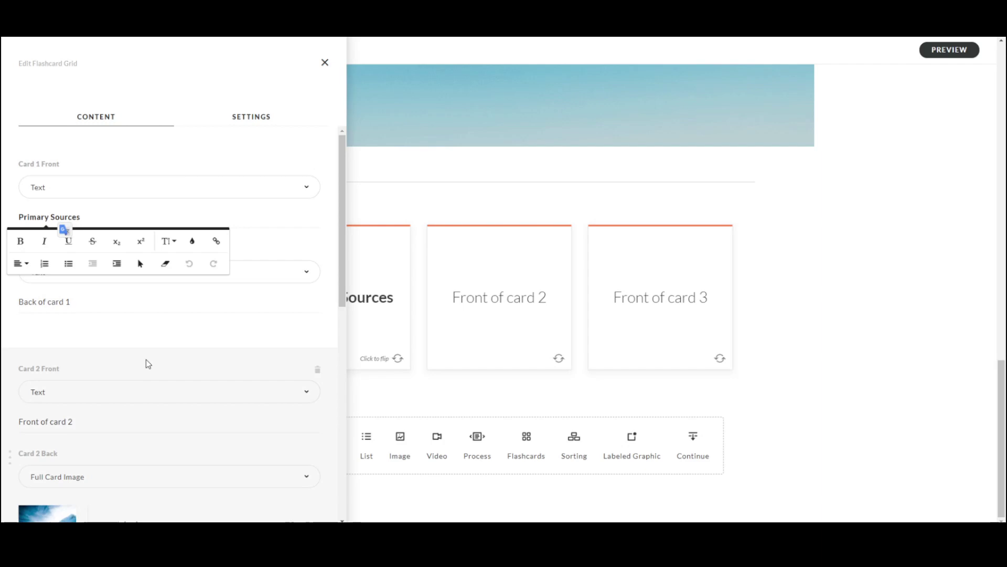
Step: Paste the description onto card 1's back and switch card 2's back from image to text
click(124, 302)
triple_click(83, 298)
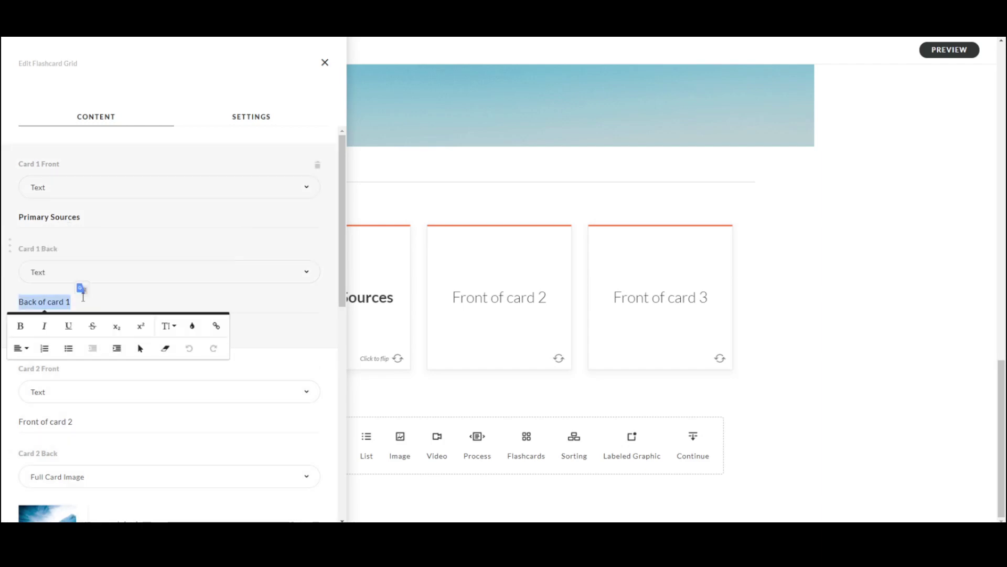
key(ctrl+v)
scroll(78, 288, down, 5)
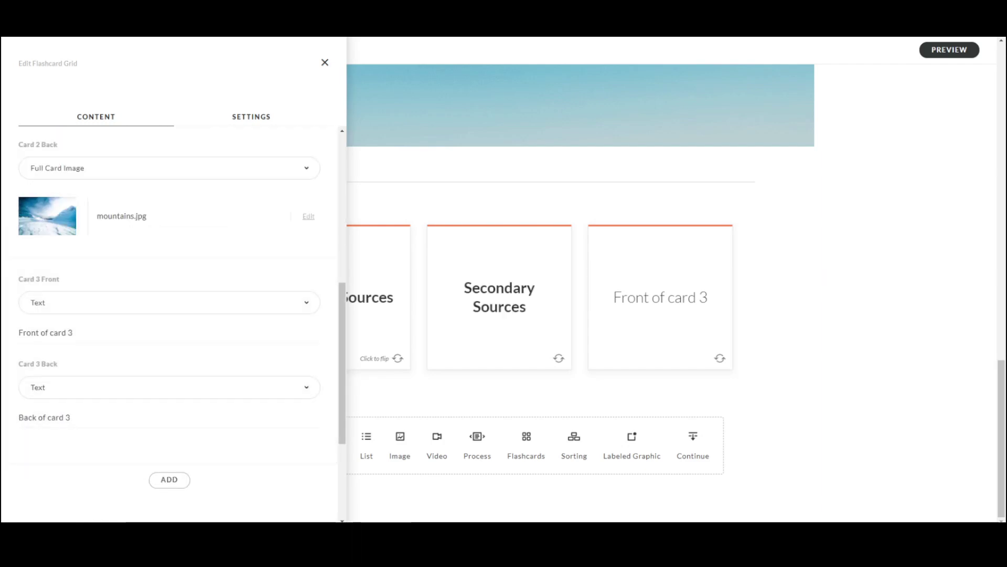
click(307, 215)
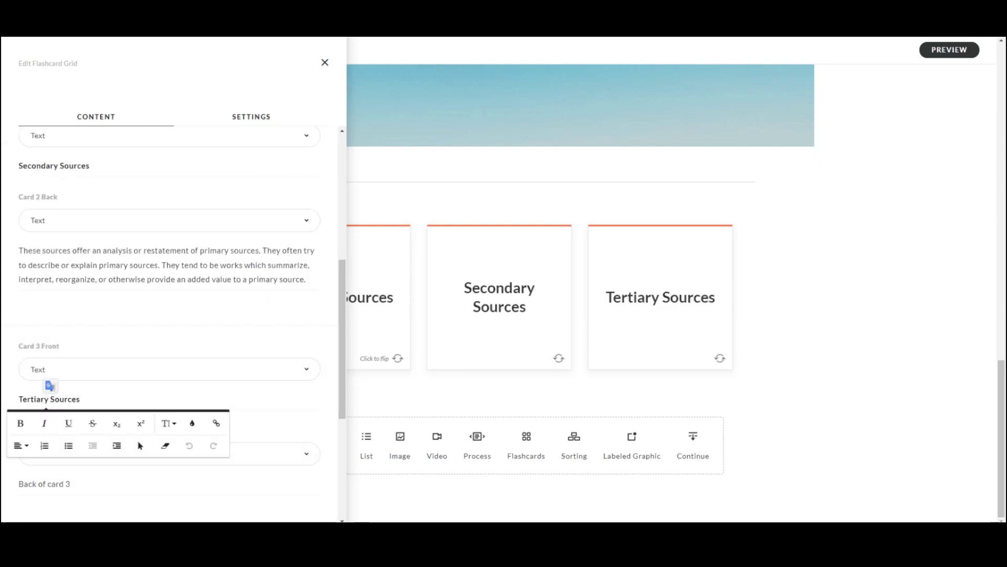
scroll(173, 262, up, 3)
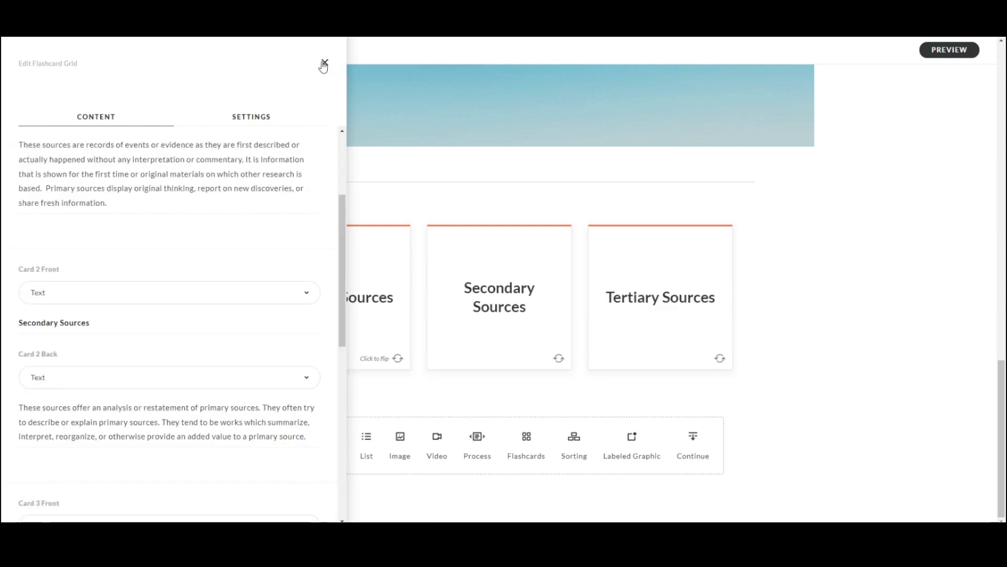
click(325, 63)
Step: Flip the Primary, Secondary and Tertiary Sources cards over and back to check them
click(389, 361)
click(536, 358)
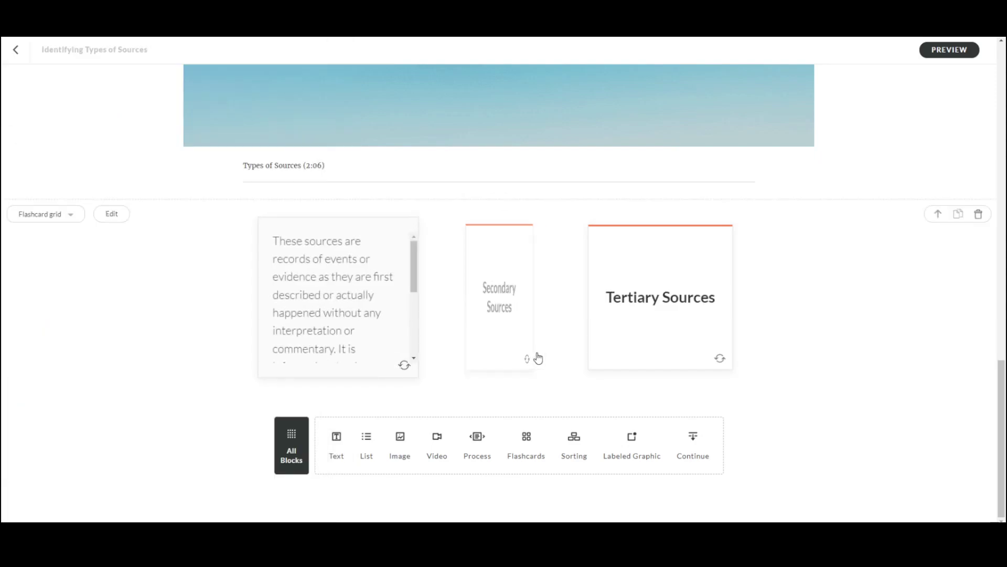
click(718, 355)
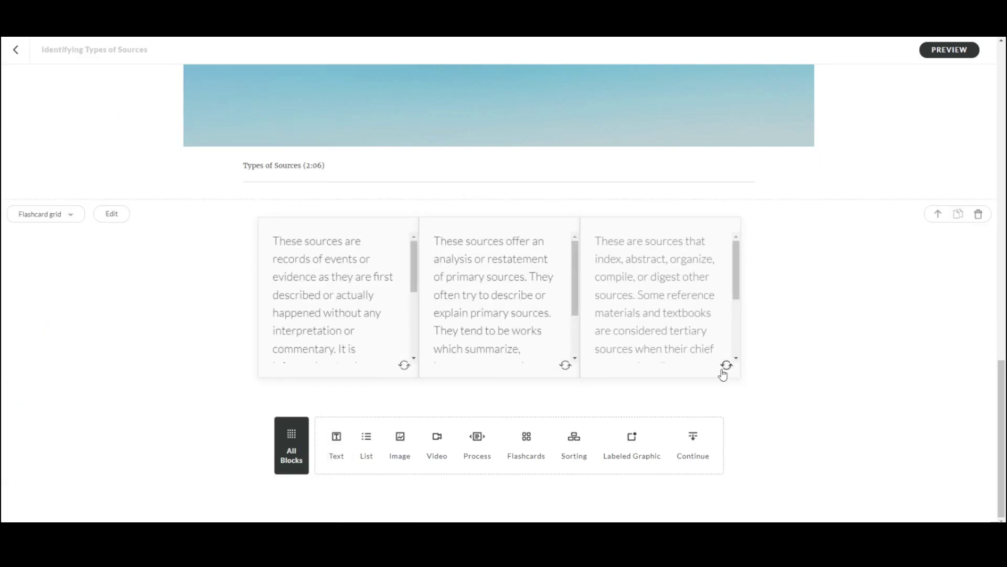
click(727, 367)
click(538, 368)
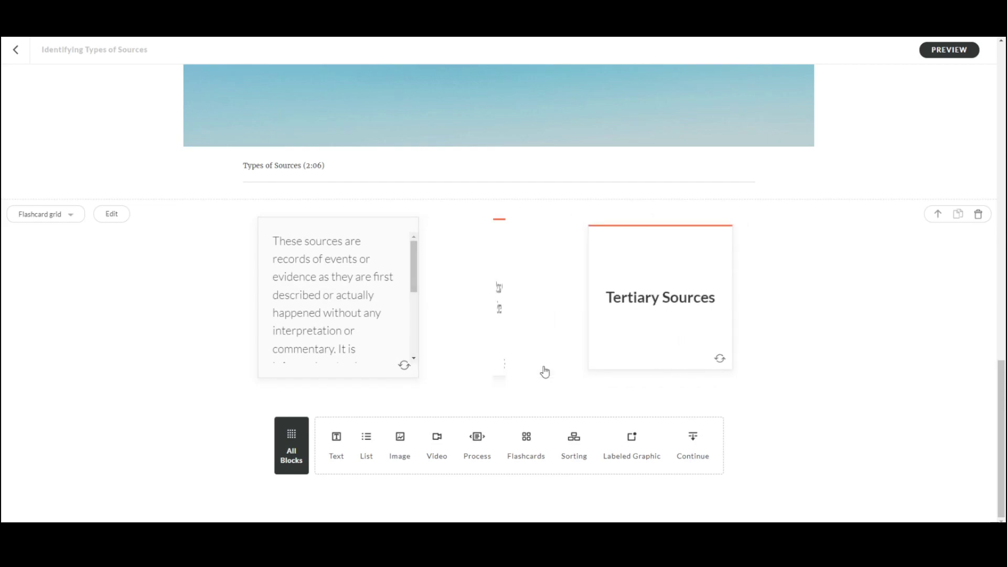
click(391, 371)
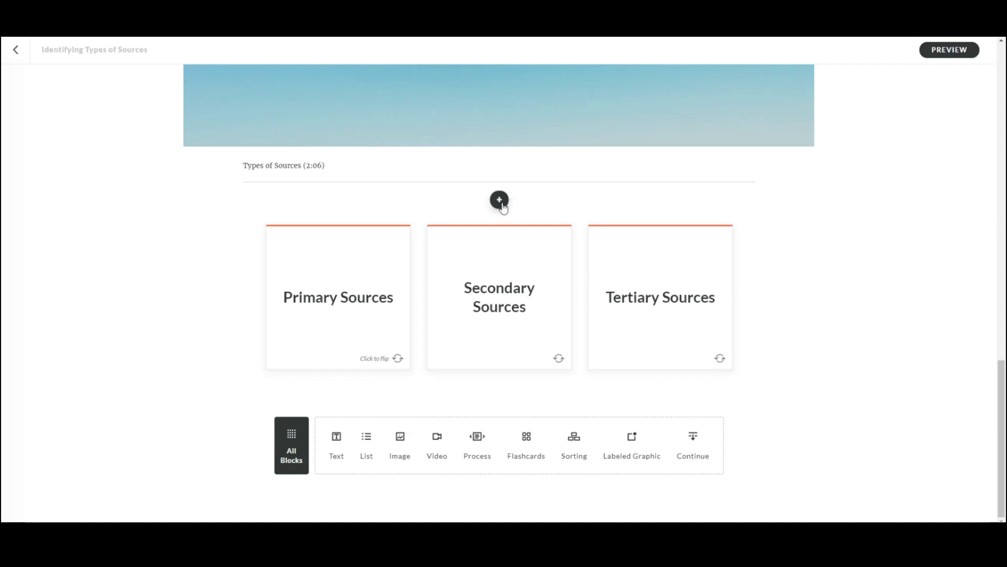
Step: Insert a heading 'Which Source Is The One You Need?' above the flashcards
click(501, 203)
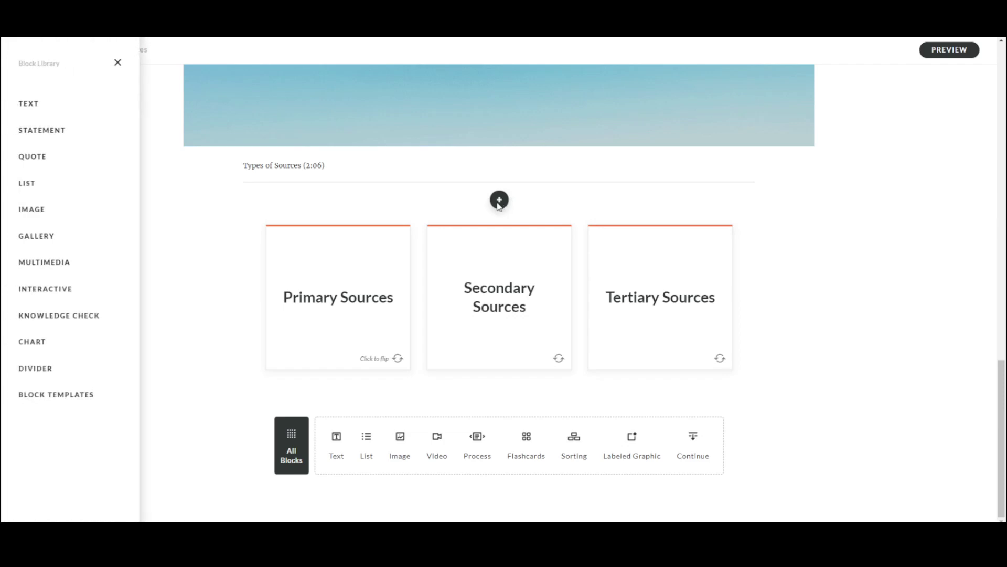
click(81, 109)
scroll(261, 272, down, 5)
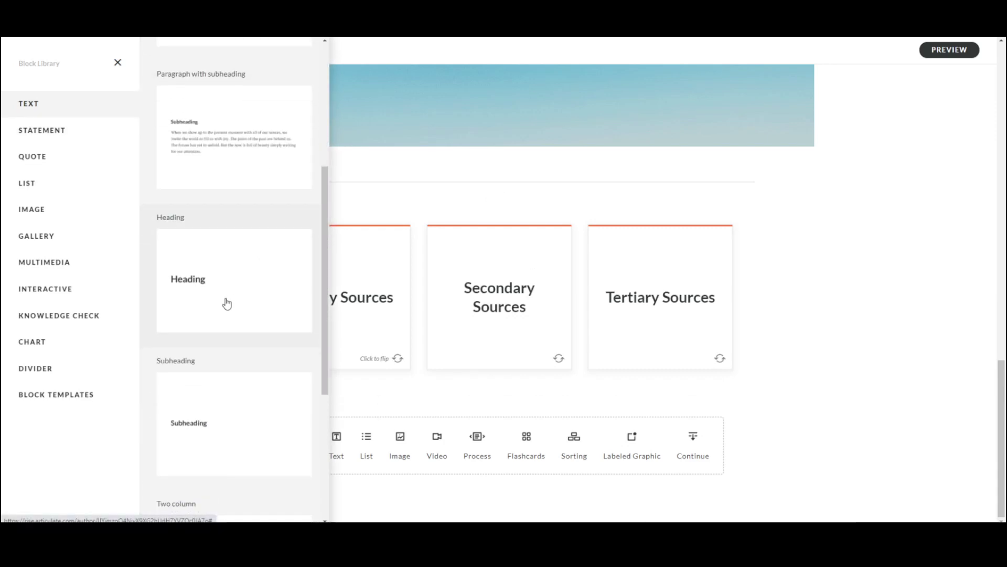
click(227, 304)
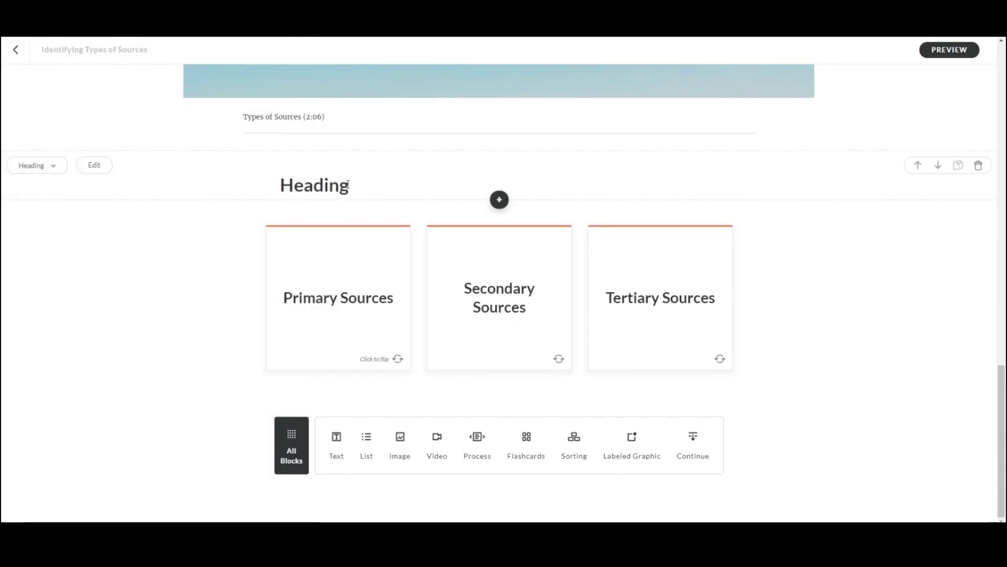
text(Which Source Is The One You Ne)
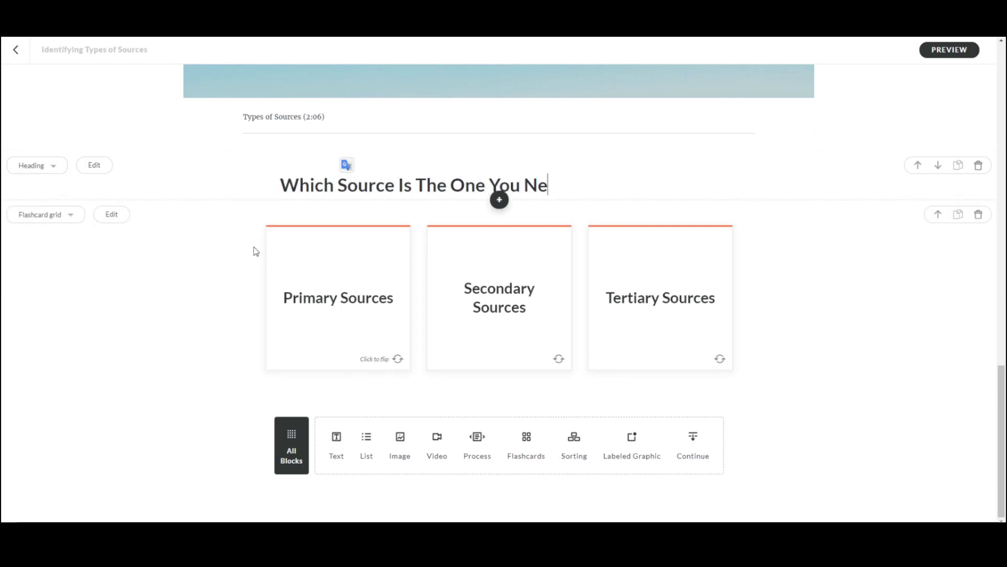
Step: Centre the heading text and colour it purple
triple_click(440, 190)
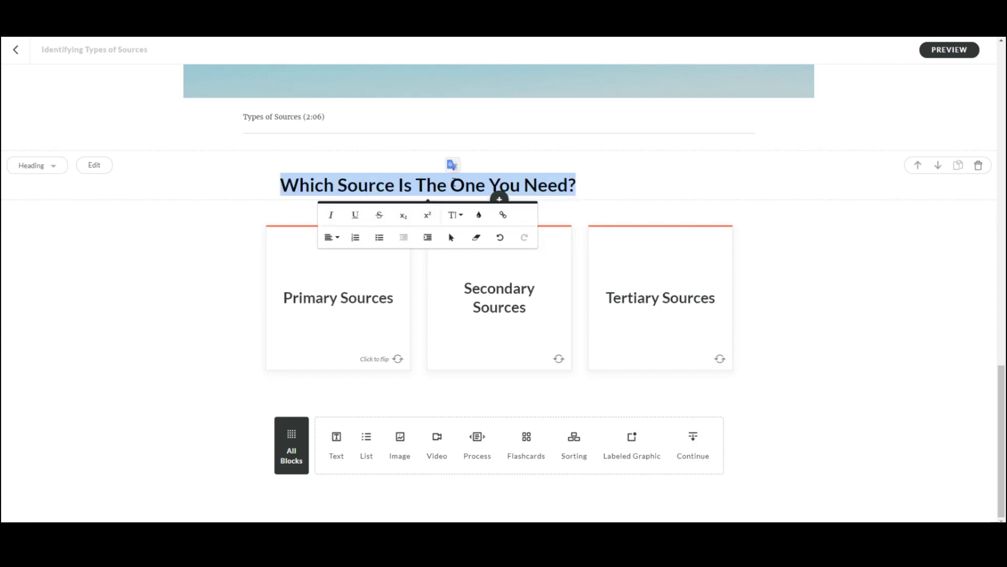
click(331, 237)
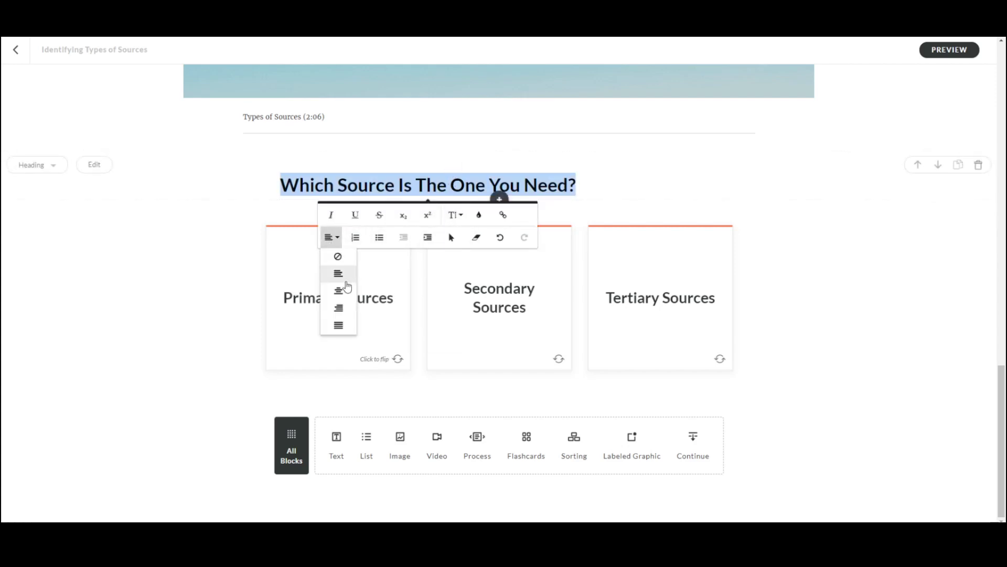
click(341, 284)
click(550, 215)
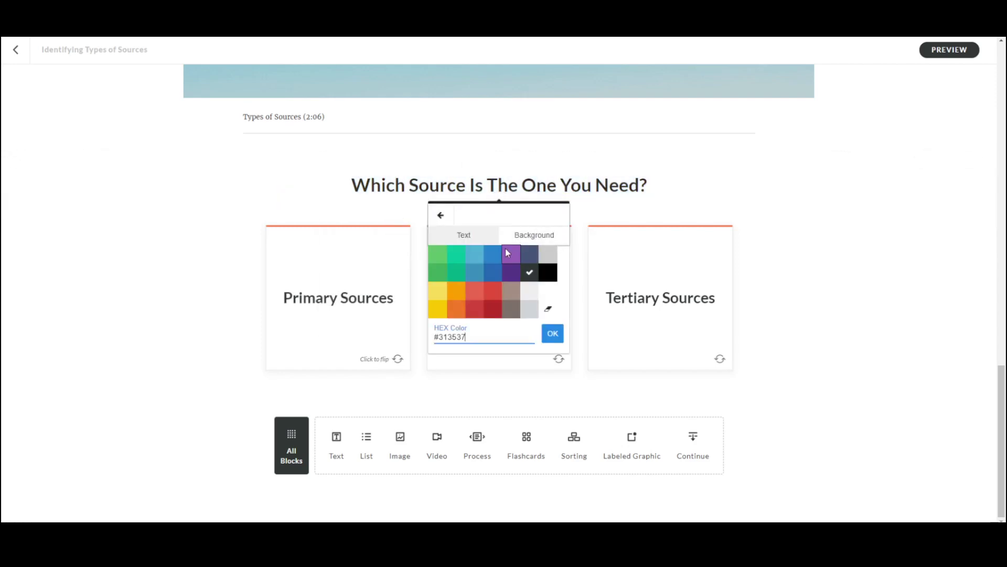
click(509, 272)
click(726, 198)
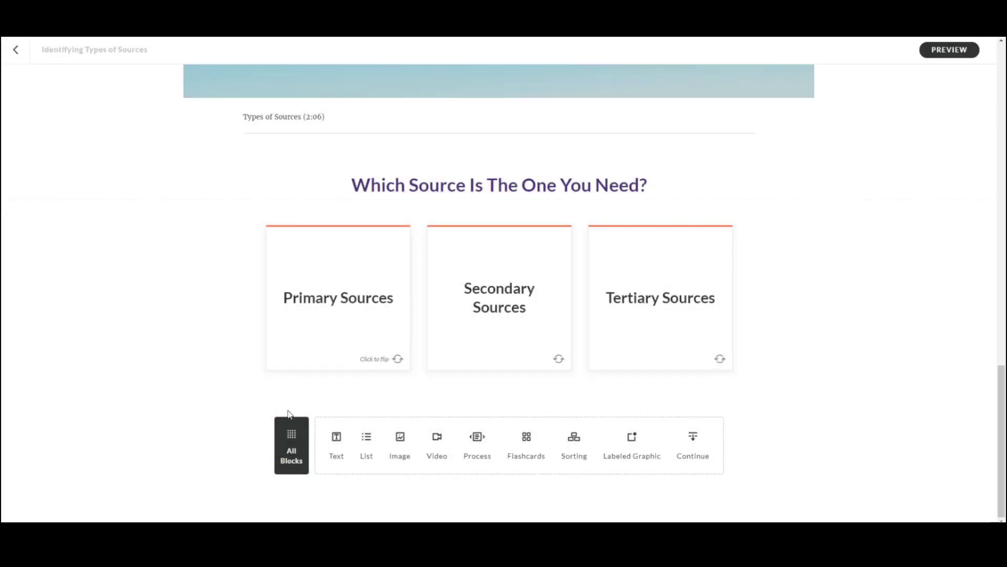
Step: Add an Interactive Scenario block from the full block library
click(290, 454)
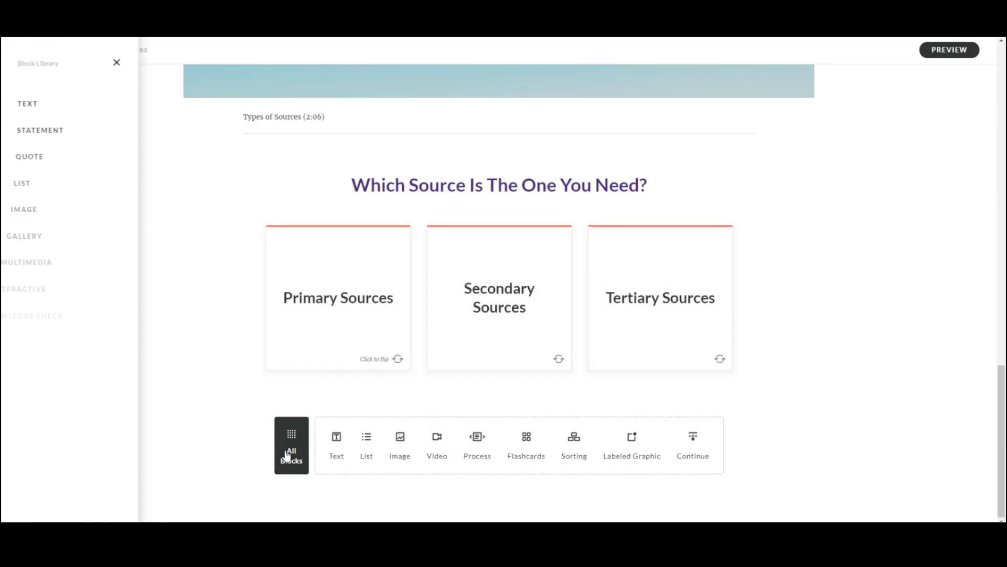
click(57, 295)
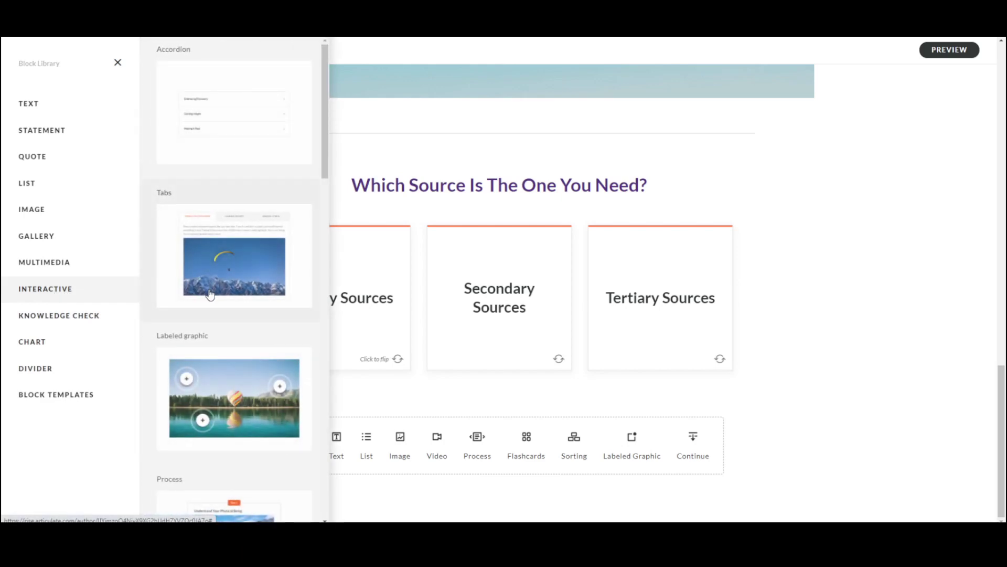
scroll(210, 293, down, 3)
scroll(210, 293, down, 3)
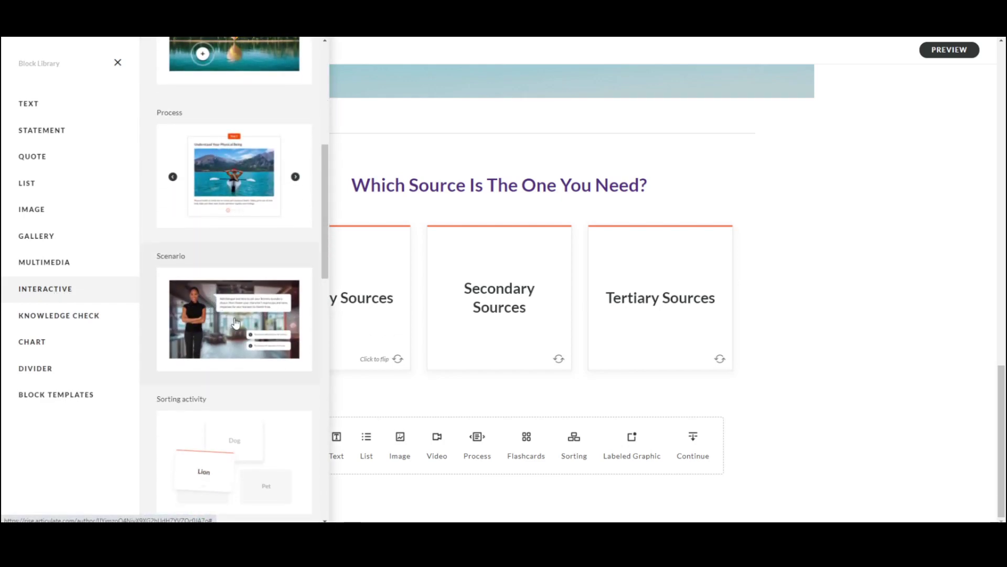
click(235, 322)
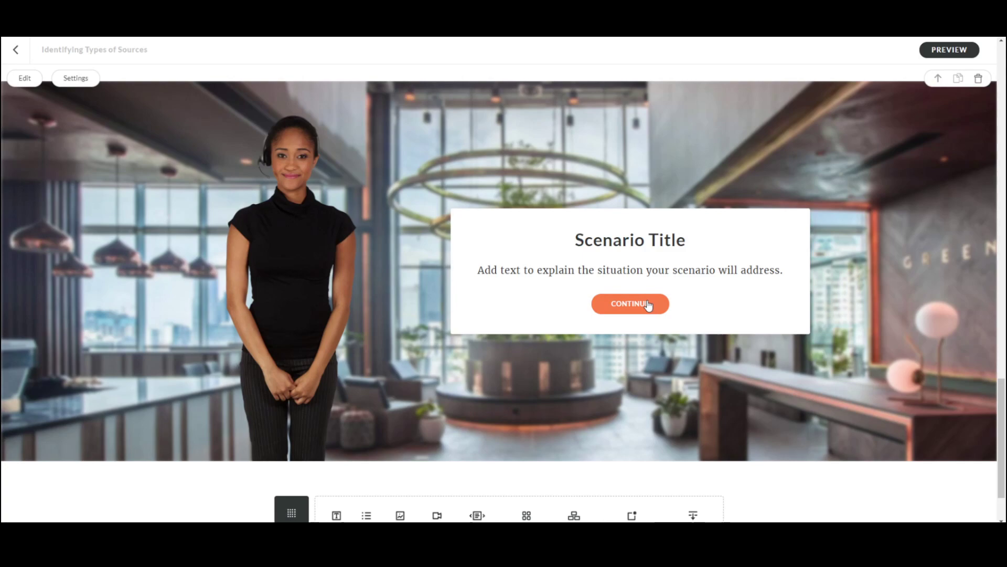
Step: Play the scenario, trying wrong and correct responses, through to Scenario End
click(630, 304)
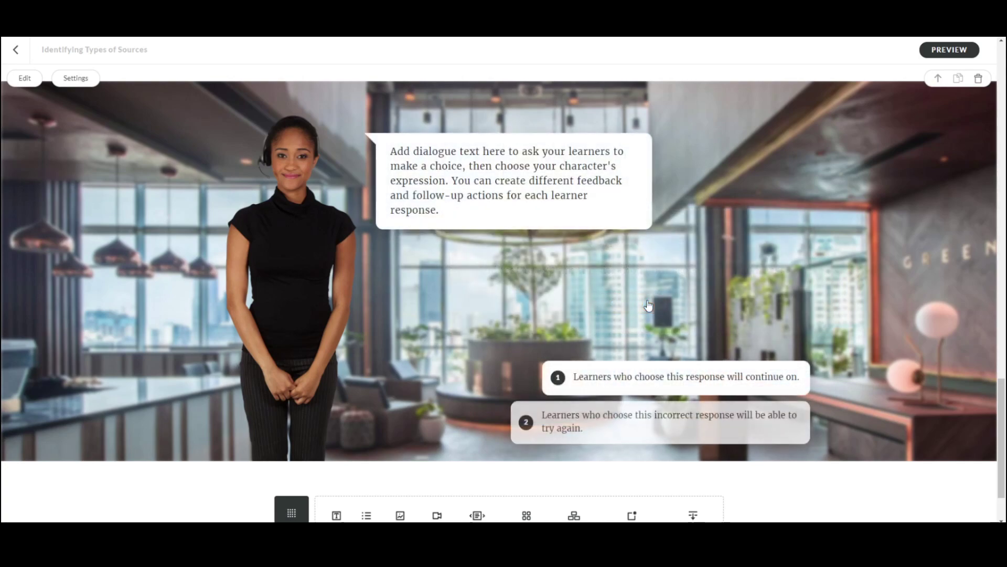
click(639, 428)
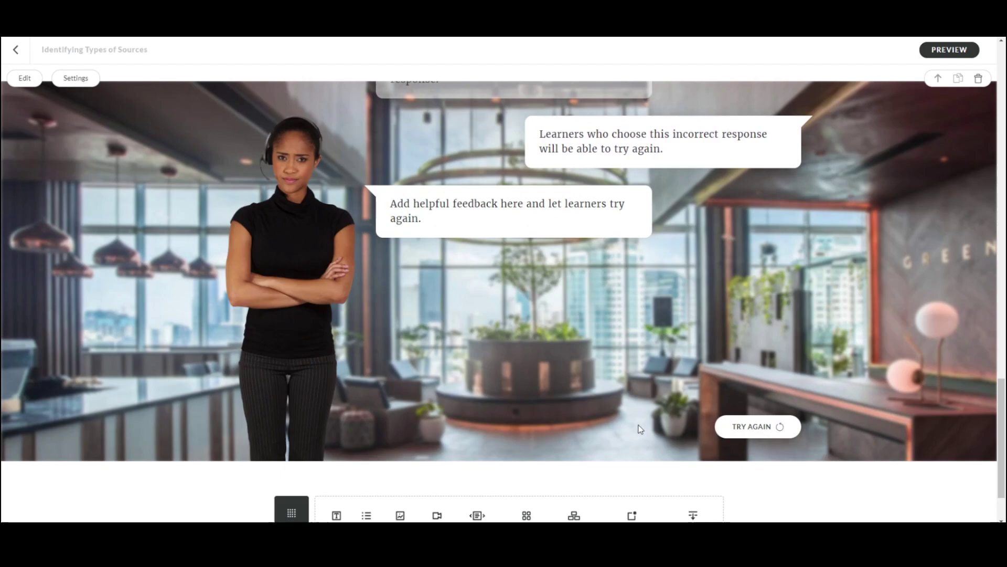
click(747, 425)
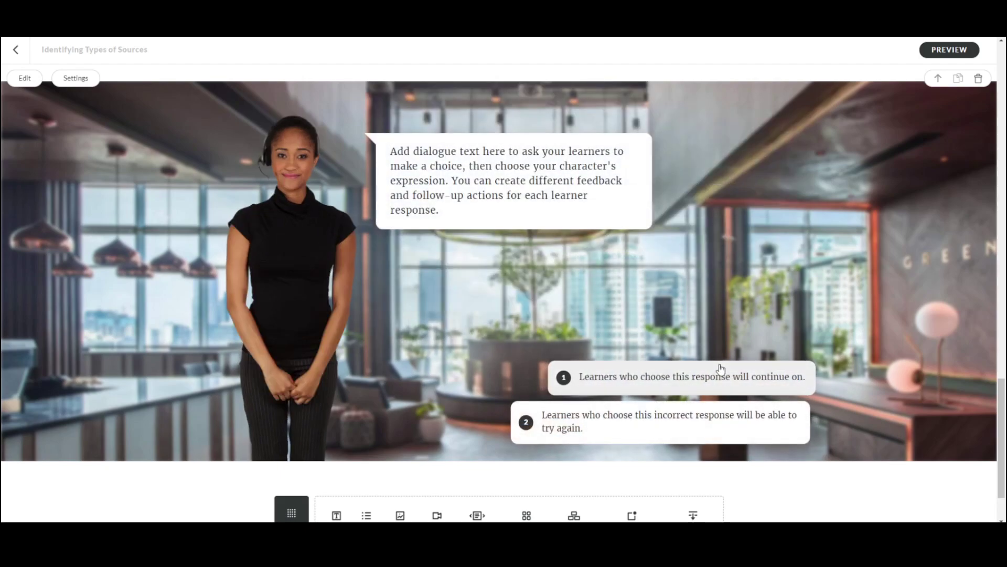
click(720, 369)
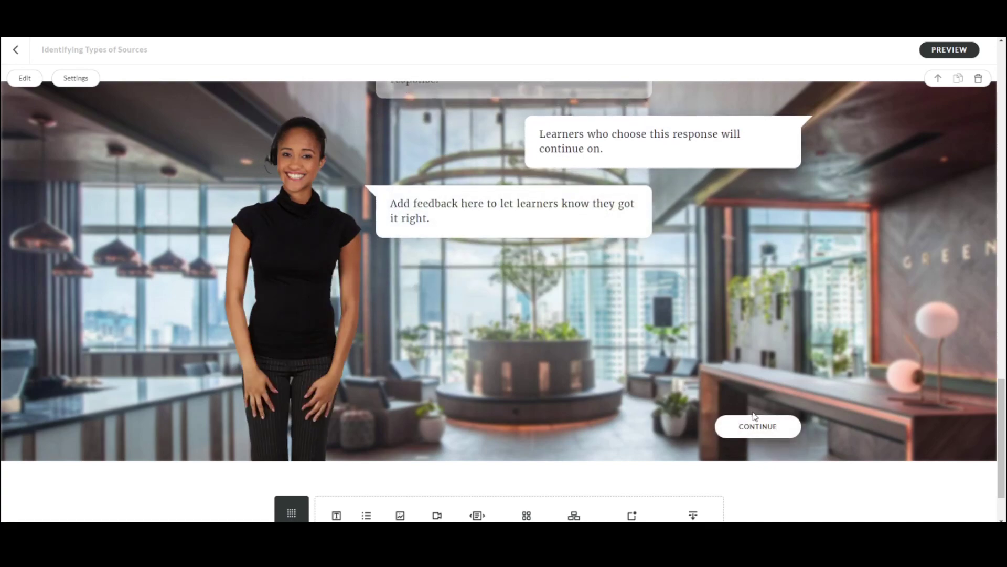
click(755, 427)
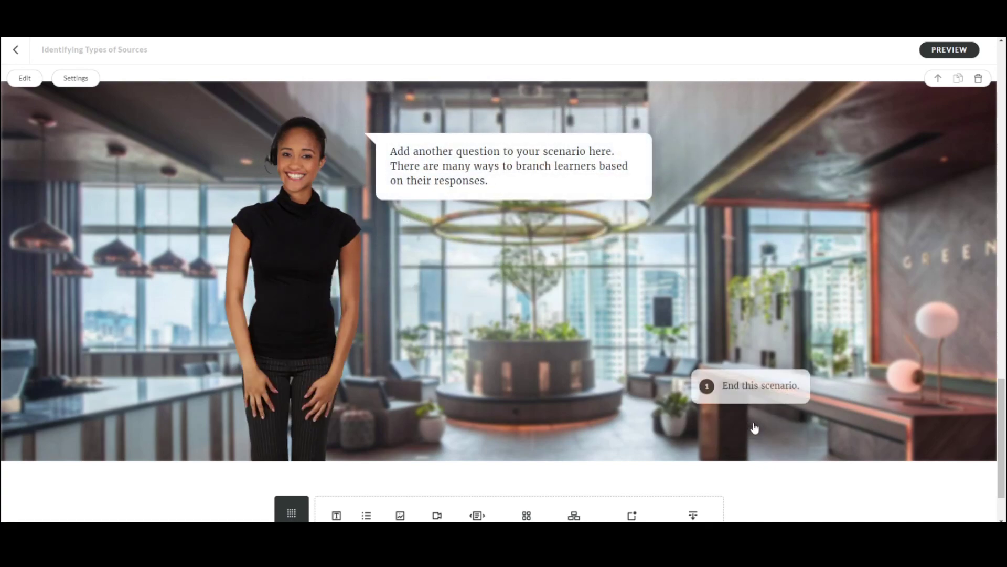
click(754, 387)
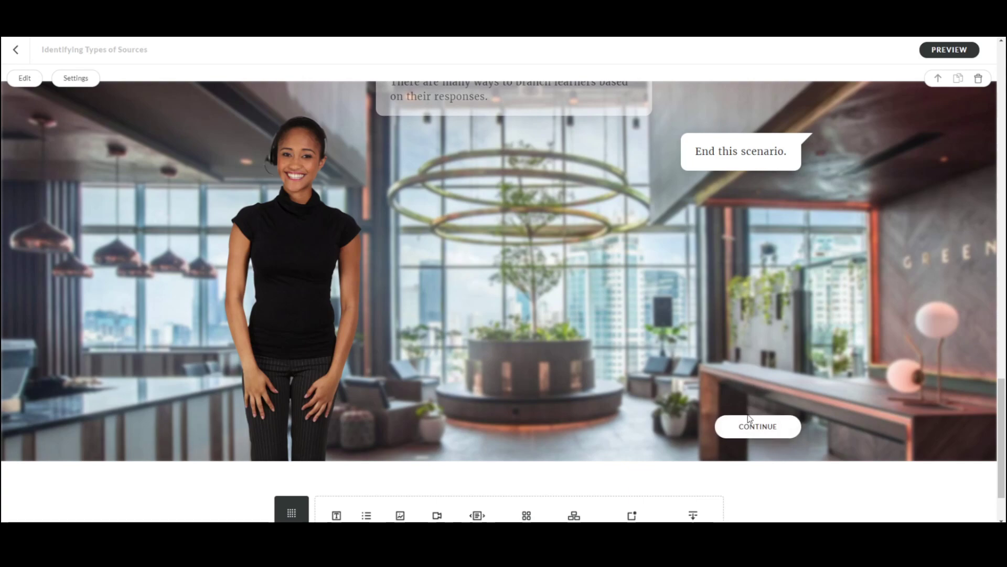
click(747, 427)
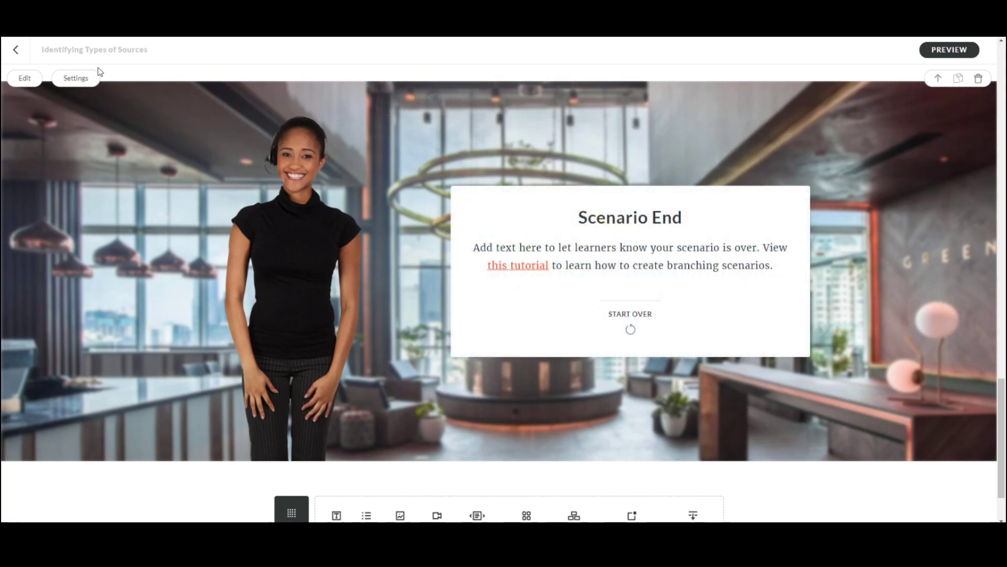
Step: Set Scene 1's background to the white clinic room from the content library
click(25, 79)
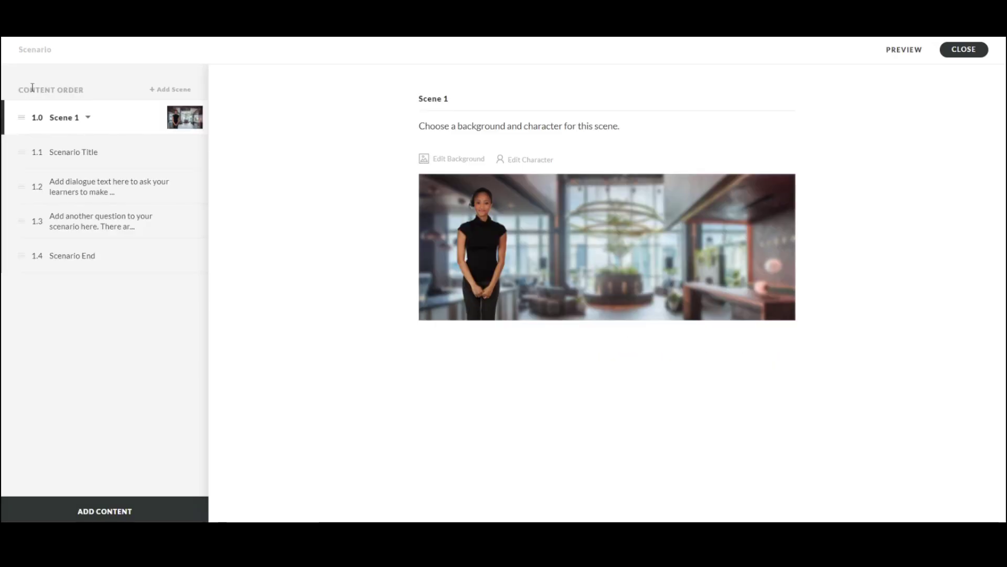
click(471, 165)
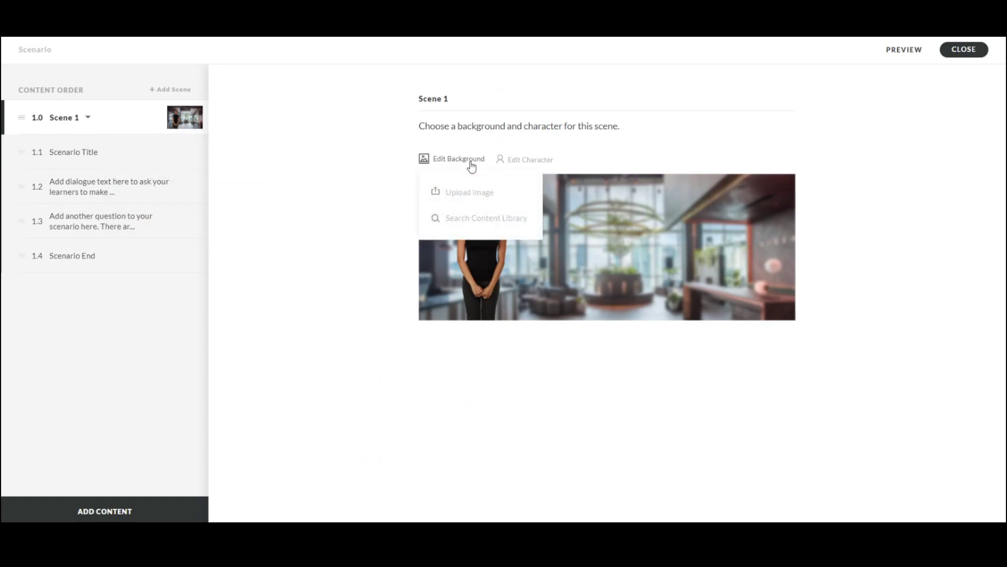
click(476, 220)
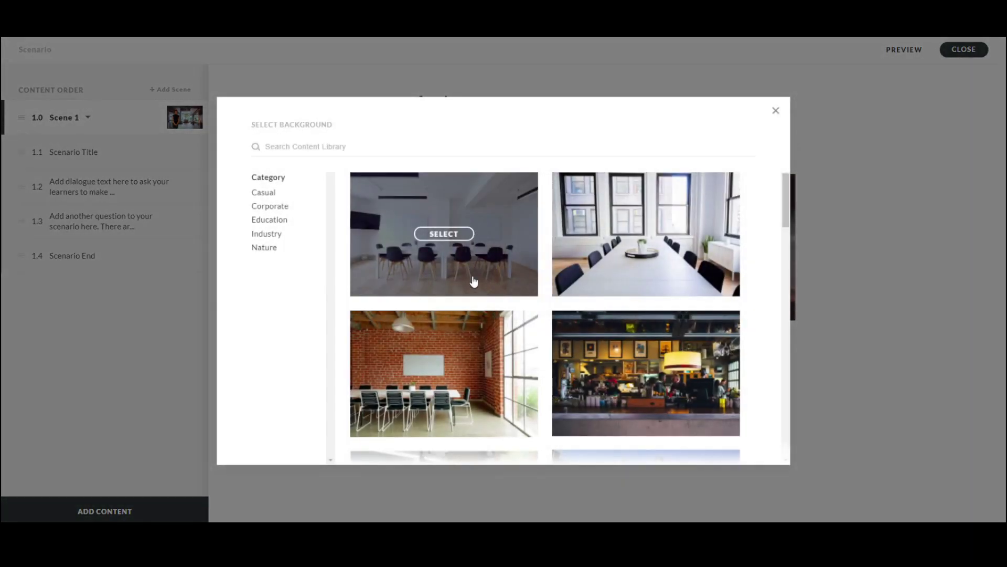
scroll(452, 349, down, 5)
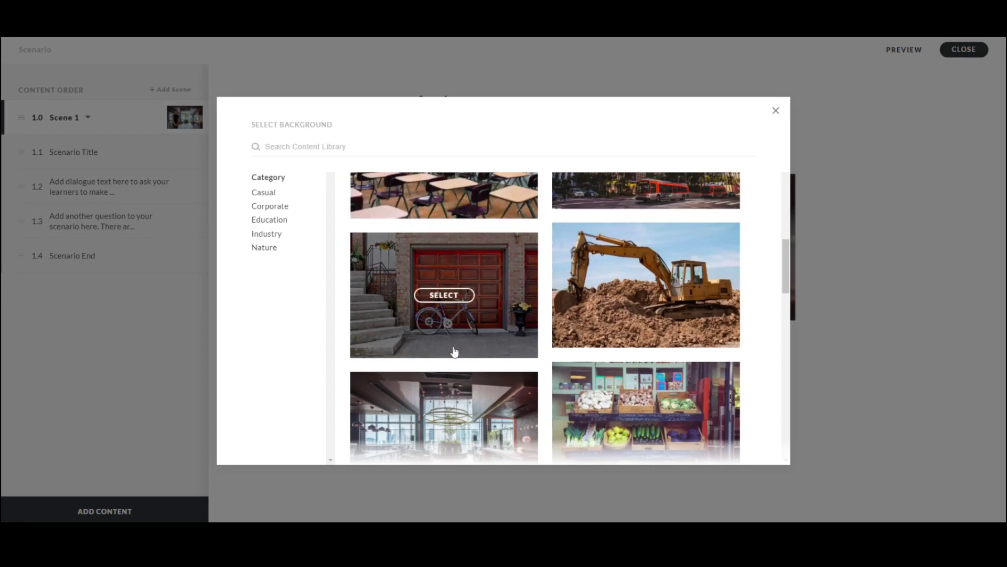
scroll(461, 347, down, 4)
scroll(469, 344, down, 2)
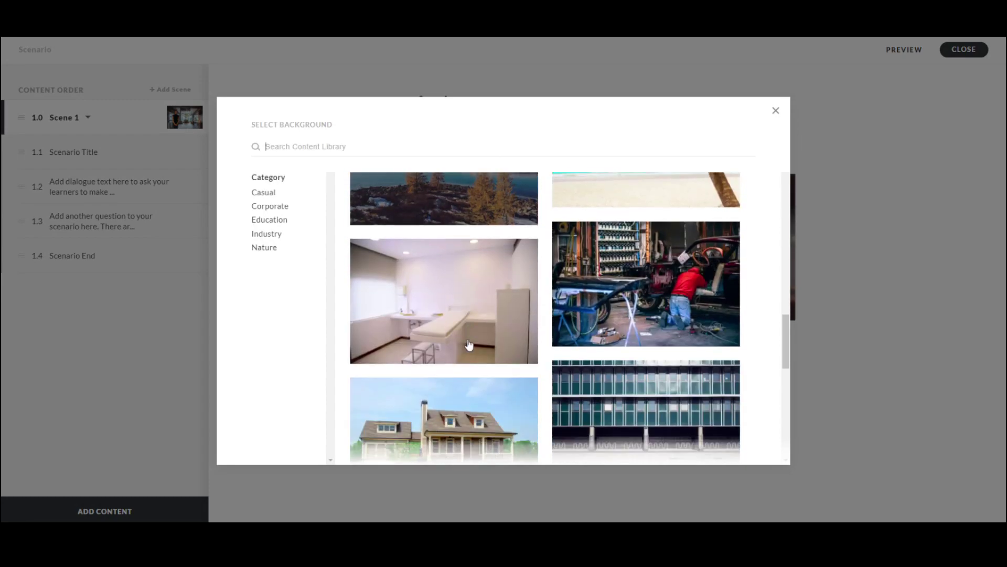
click(444, 298)
Step: Put the yellow-tie businessman character into the scene
click(542, 160)
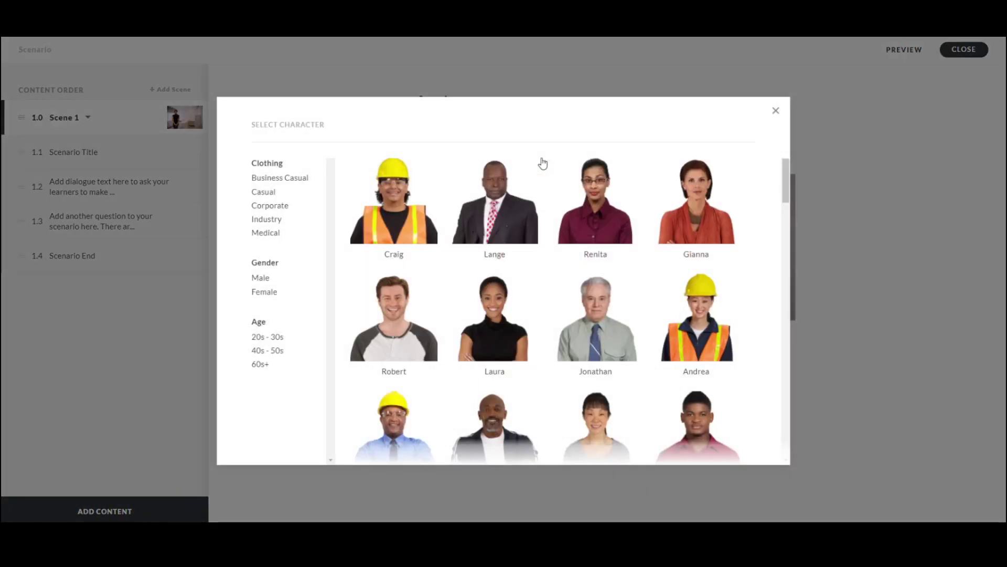
scroll(547, 257, down, 10)
scroll(603, 273, down, 3)
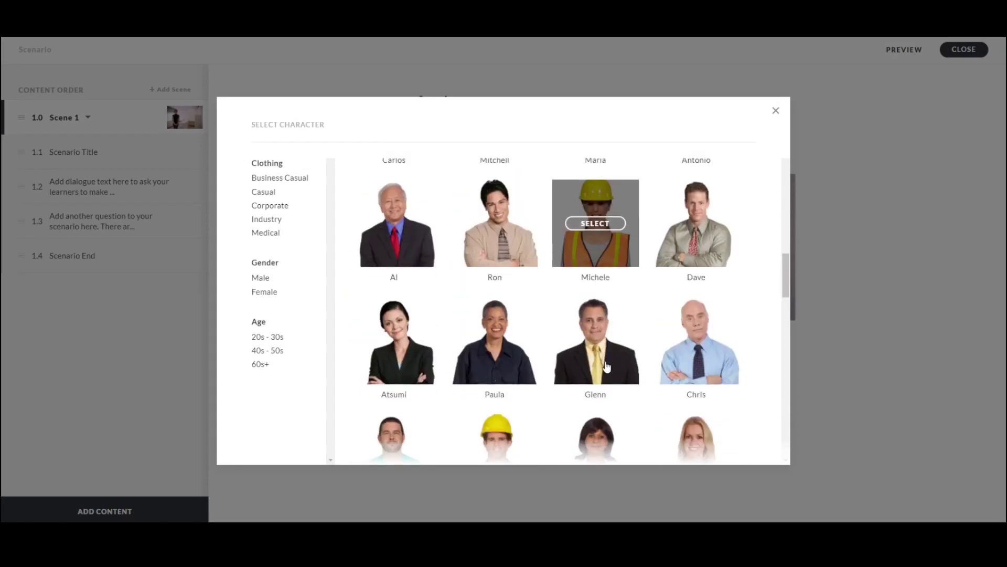
click(598, 264)
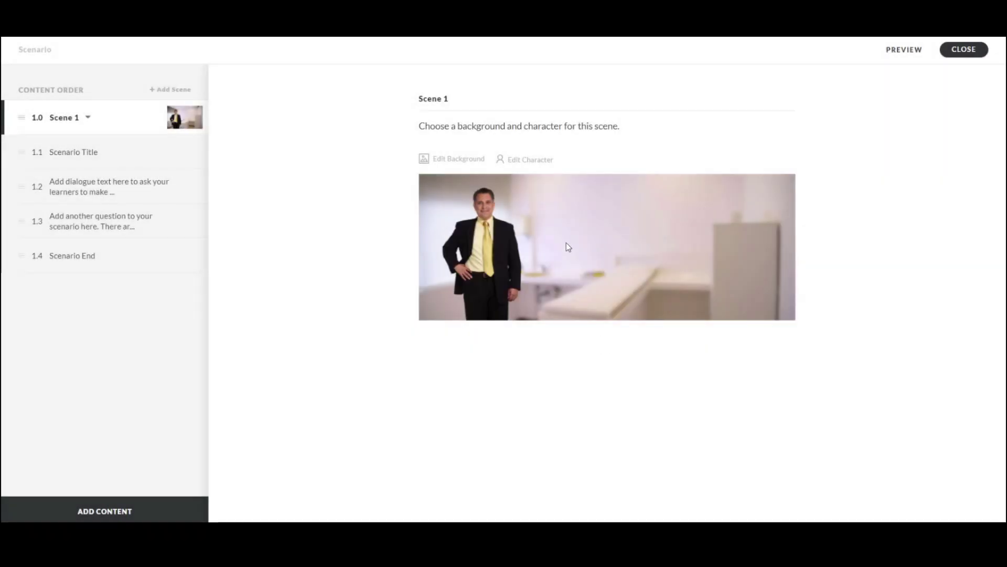
Step: Set the character's mood to Talking on the Scenario Title slide and return to the lesson
click(96, 156)
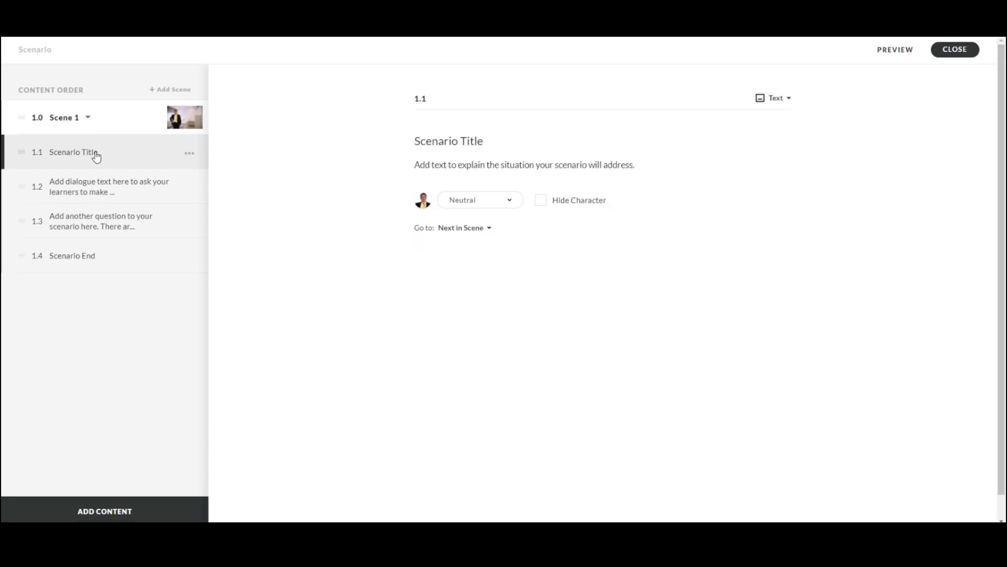
triple_click(454, 142)
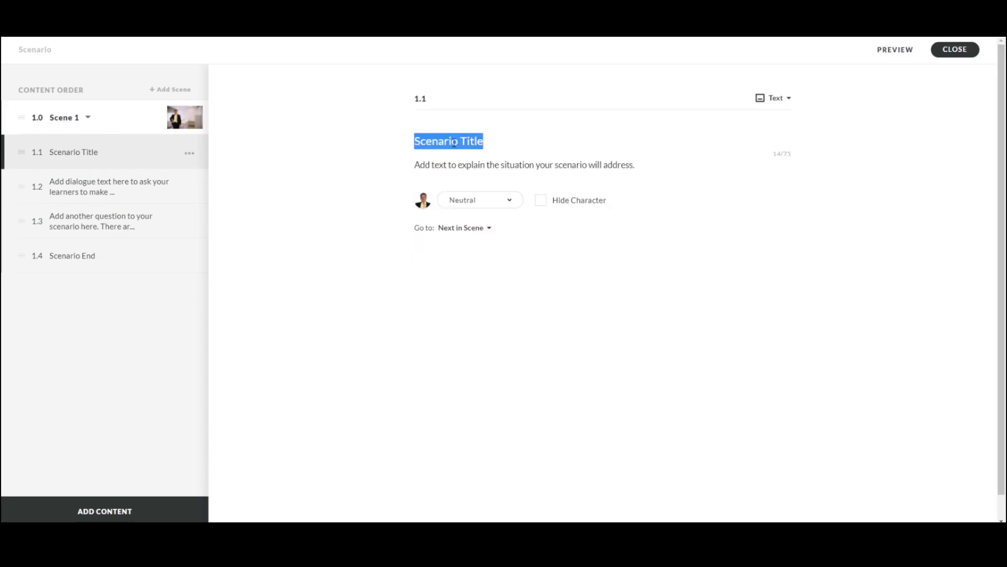
triple_click(454, 165)
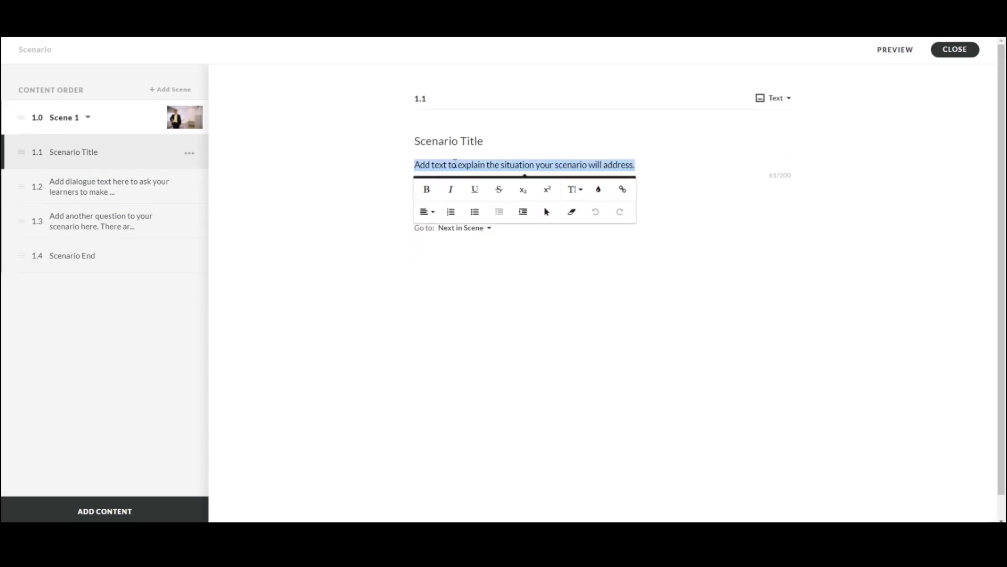
click(454, 166)
click(456, 203)
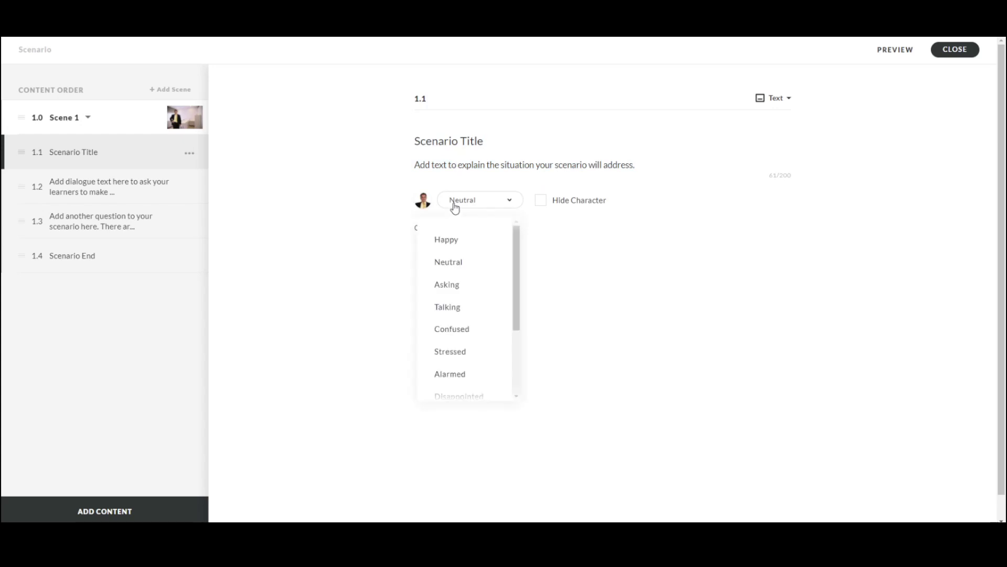
click(466, 314)
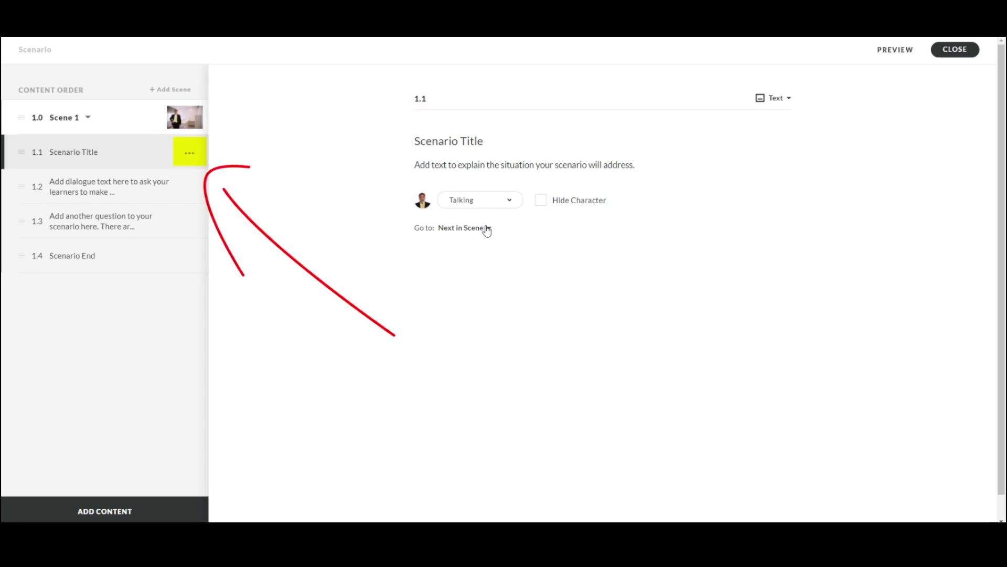
click(944, 56)
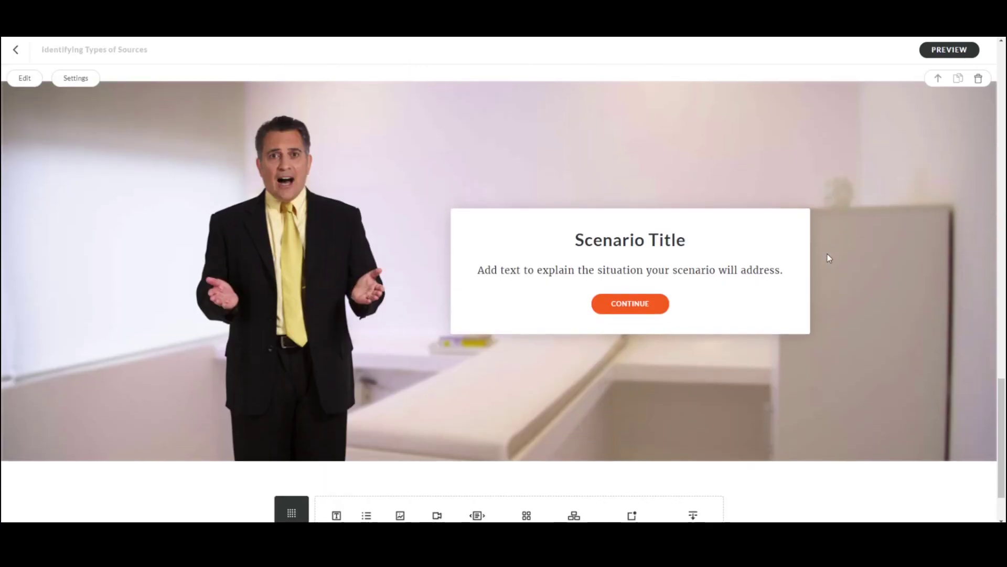
Step: Delete the scenario block and add a Continue block below the flashcard grid
click(979, 133)
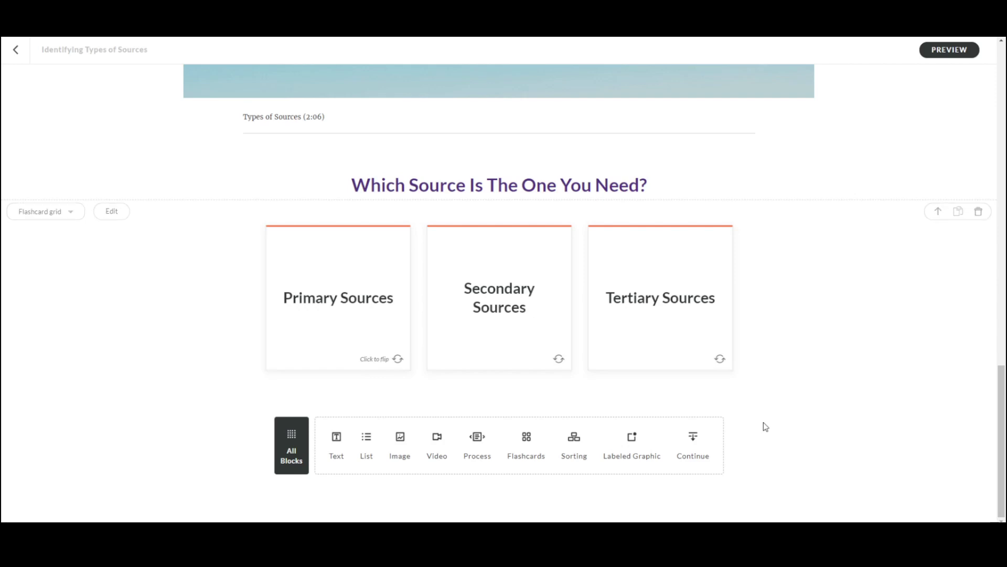
click(295, 458)
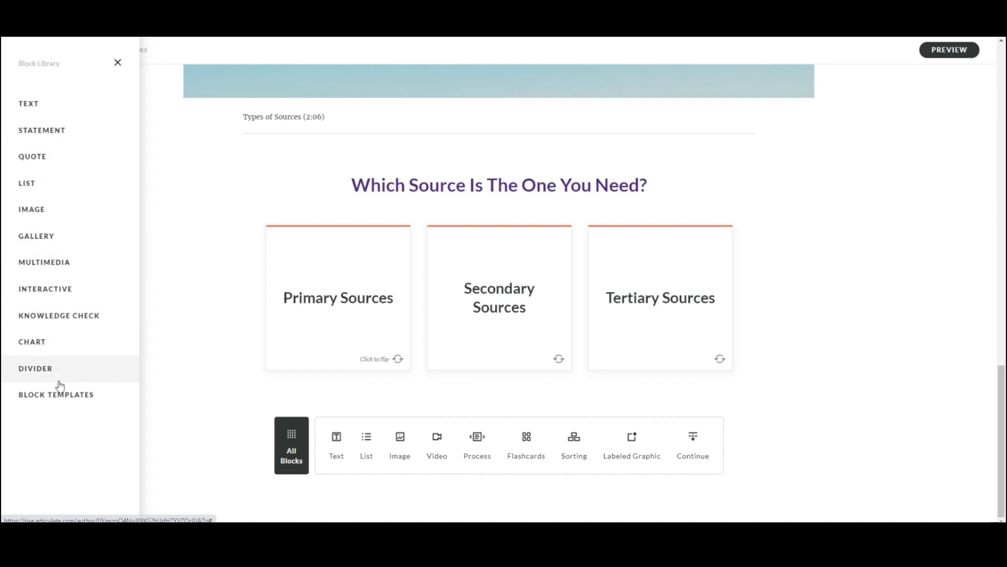
click(303, 455)
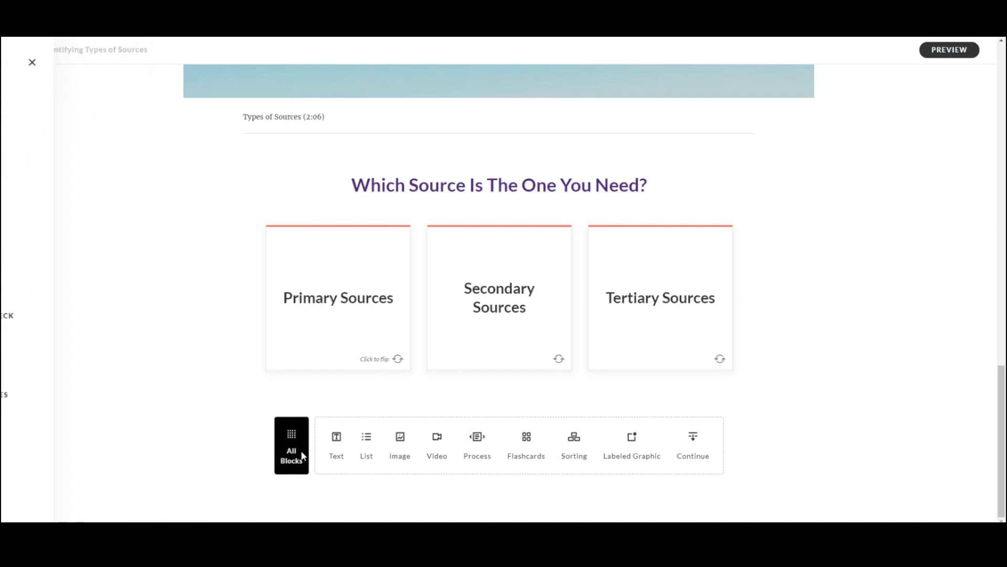
click(699, 445)
mouse_move(534, 374)
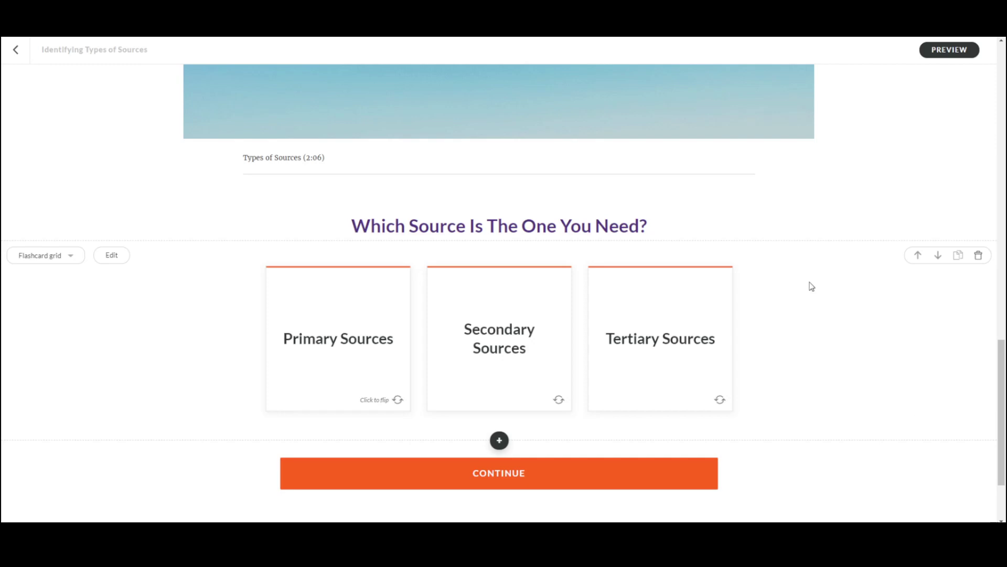
Step: Back in the course outline, add a new entry titled 'Quiz' and bring up its content choices
click(14, 52)
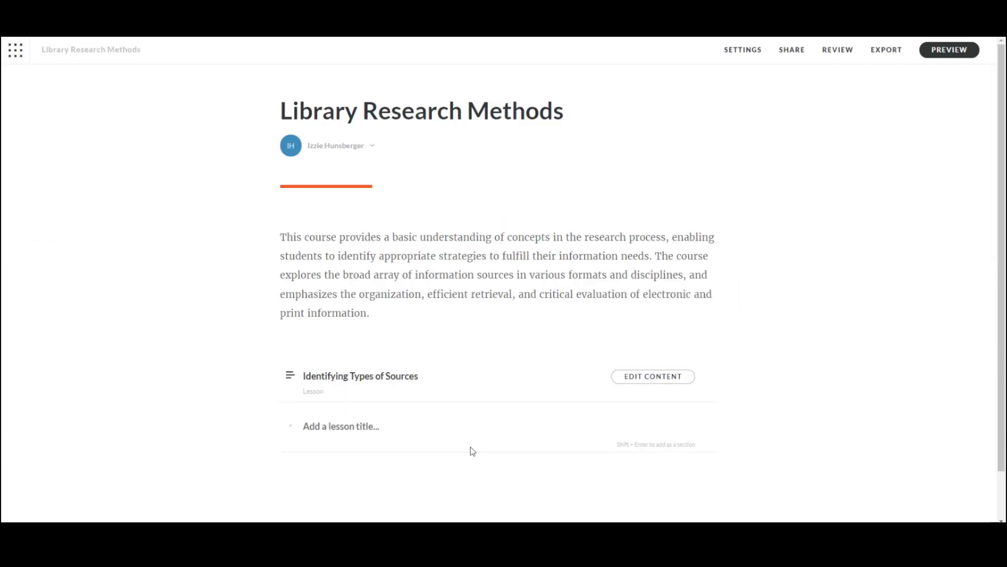
click(370, 429)
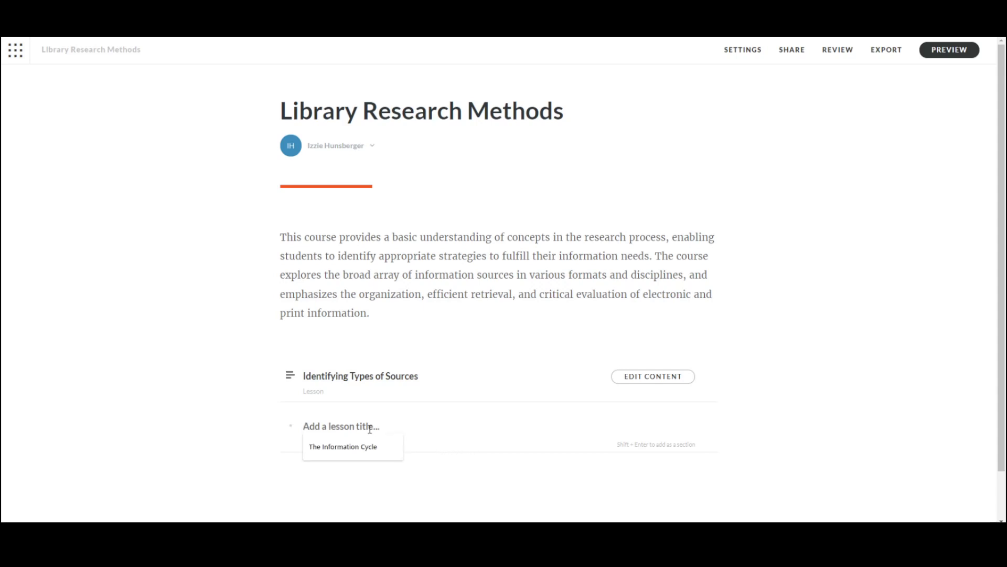
text(Quiz)
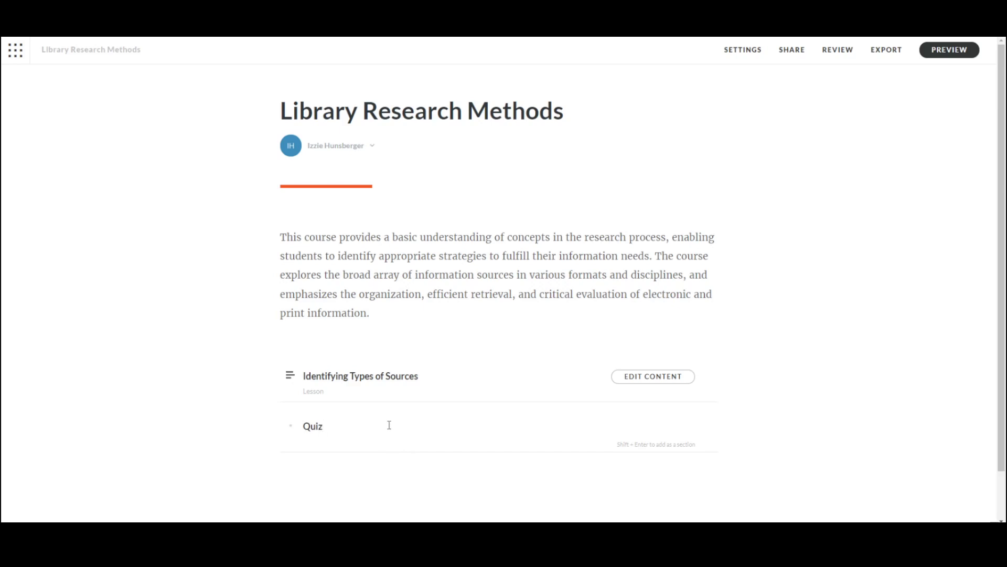
key(Return)
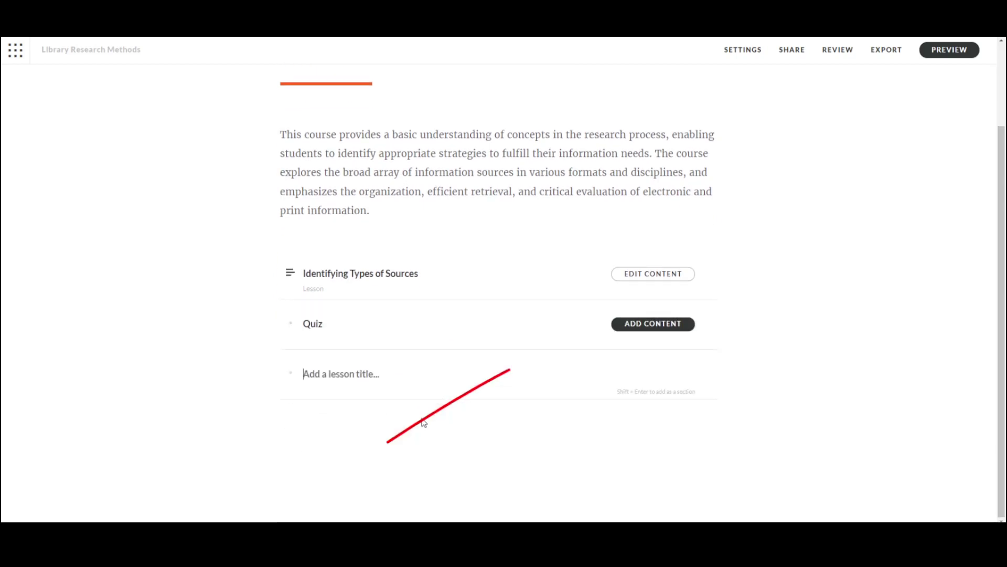
click(660, 325)
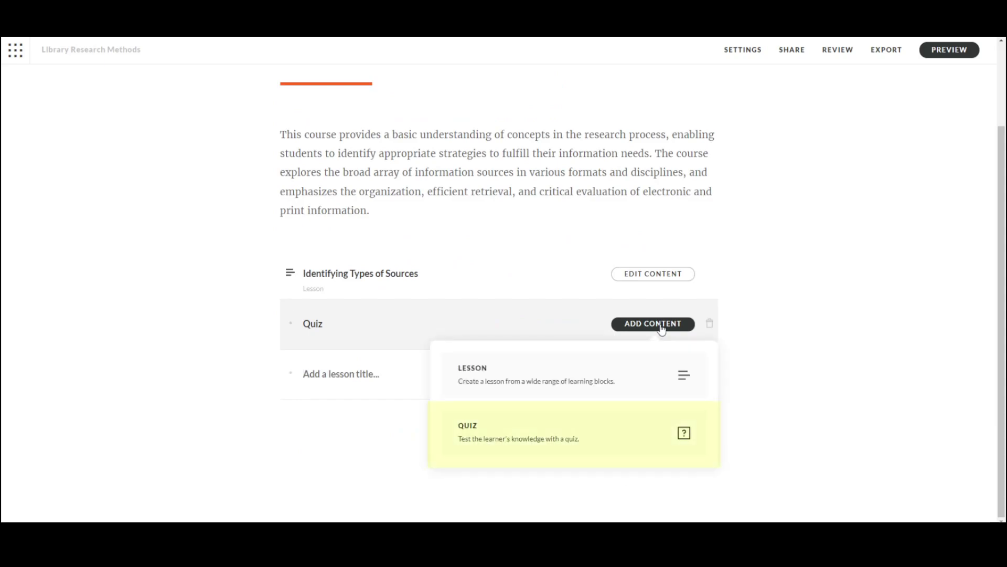
Step: Make the Quiz entry a quiz, paste its introduction, and open the first question
click(551, 444)
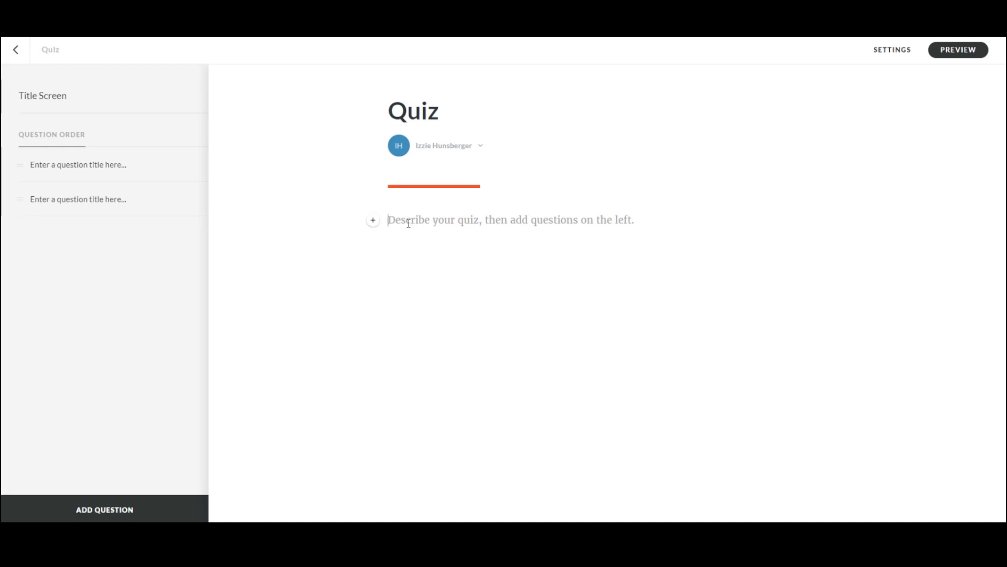
text(You're nearly there! Time to put it all together now. This quiz tests your understanding of Primary, Secondary, and Tertiary source types. It includes a combination of matching, fill-in-the-blank, and multiple choice questions.  If needed, please go back and review the lesson before beginning.)
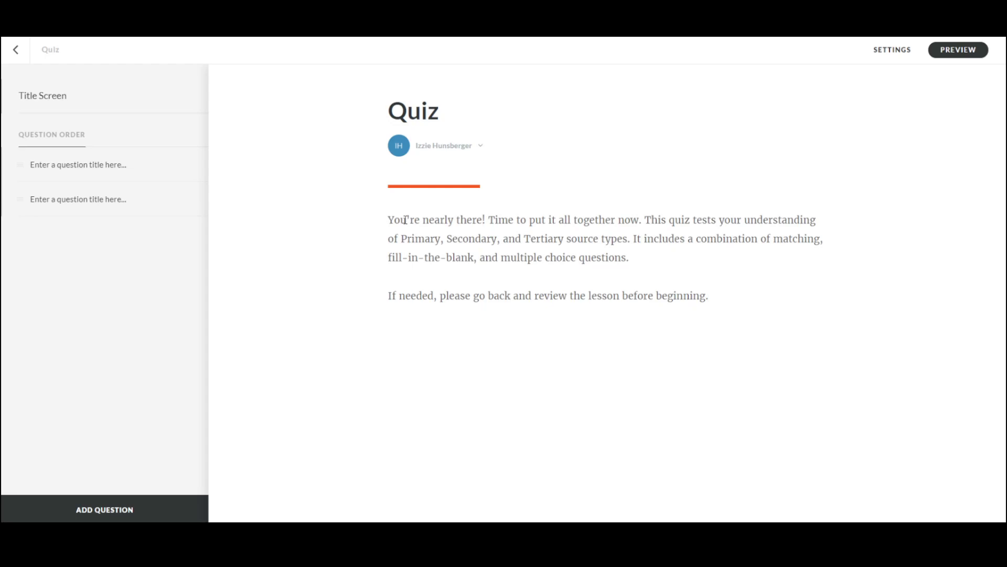
click(116, 173)
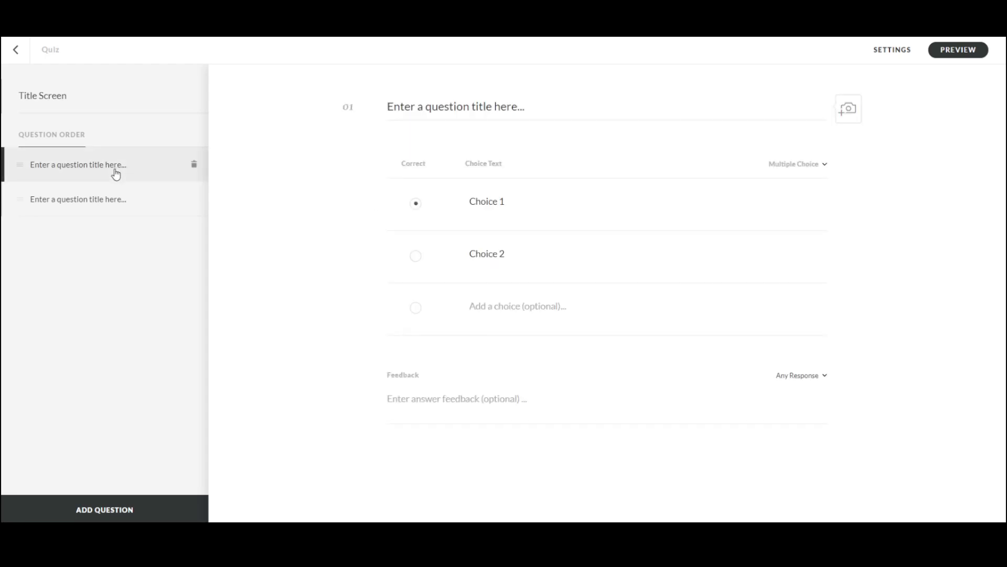
click(826, 174)
click(826, 174)
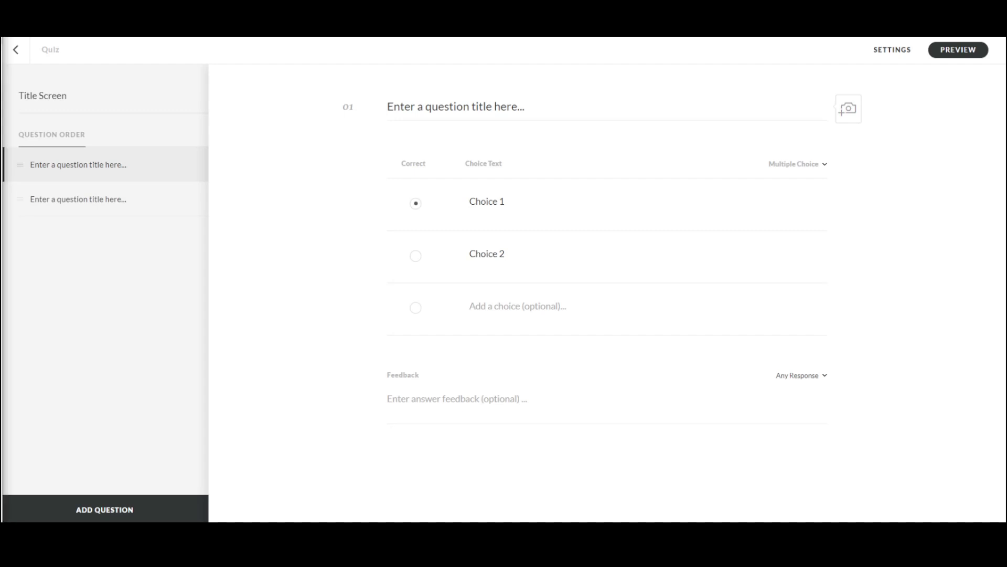
Step: Enter the newspaper-article question with four choices, marking Tertiary Source correct
click(433, 107)
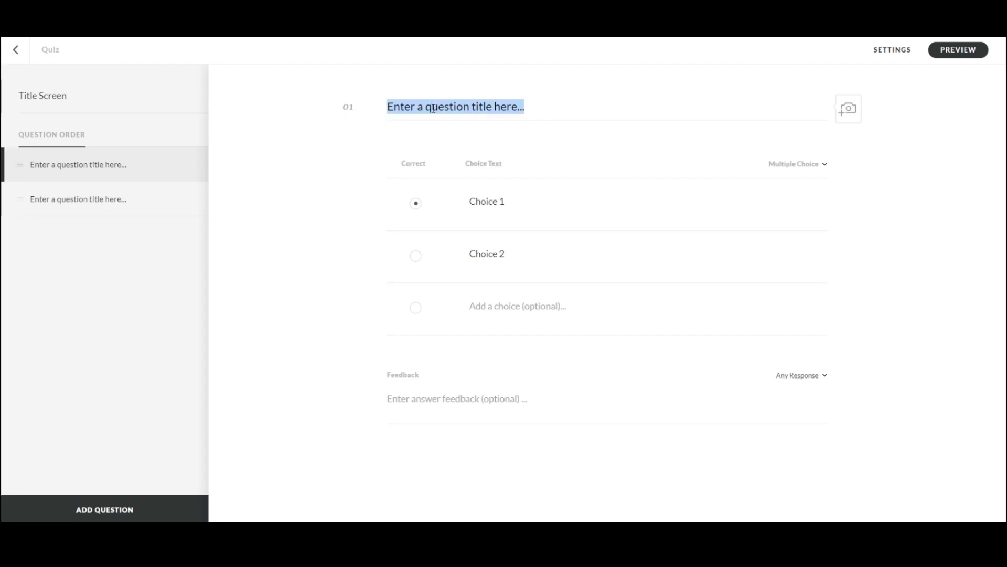
text(Decide whether the following is a primary, secondary, or tertiary source: A newspaper article about the potential effects of climate change in BC featuring summaries of information from many other sources.)
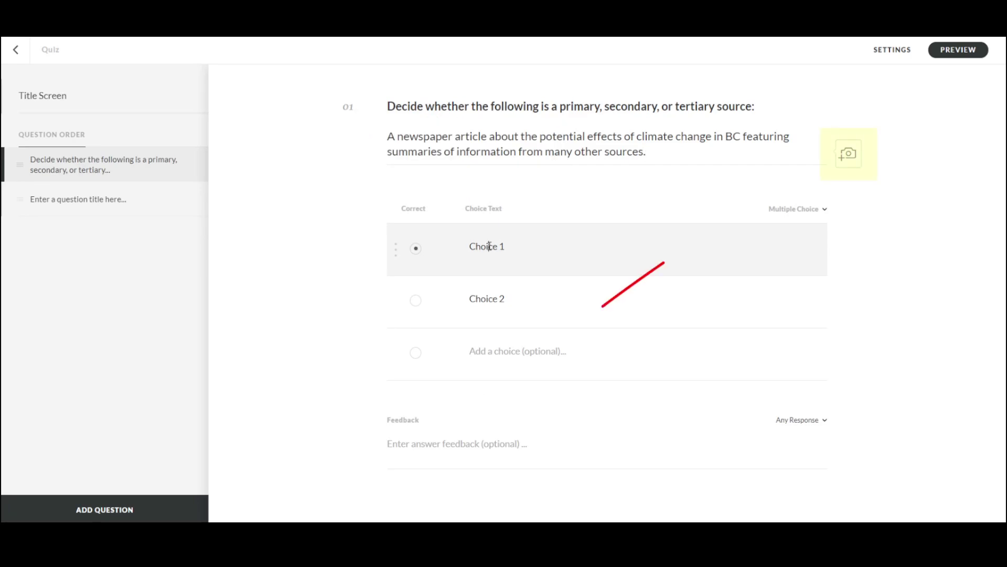
text(Primary Source Secondary Source Tertiary Source I don't know)
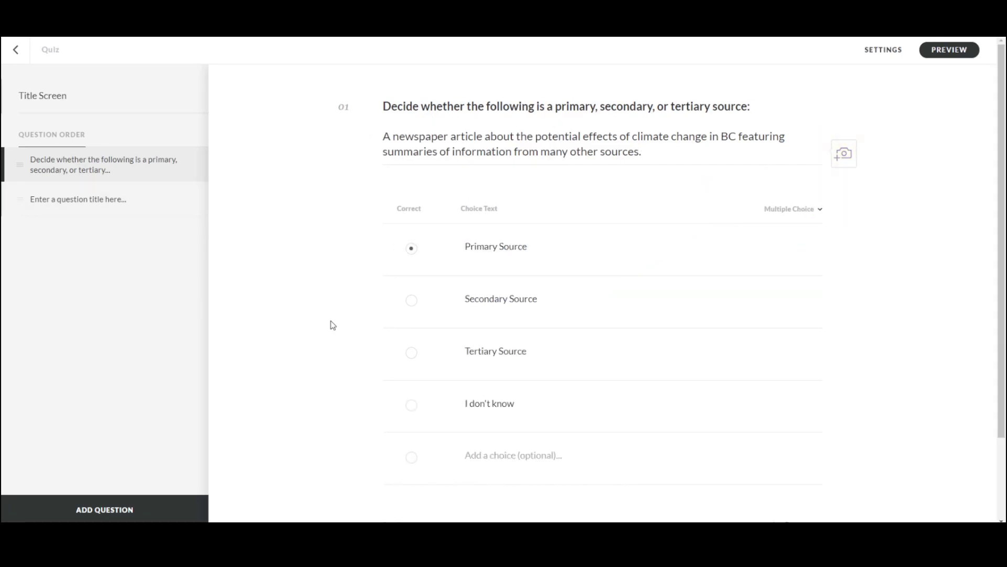
click(415, 361)
scroll(416, 361, down, 2)
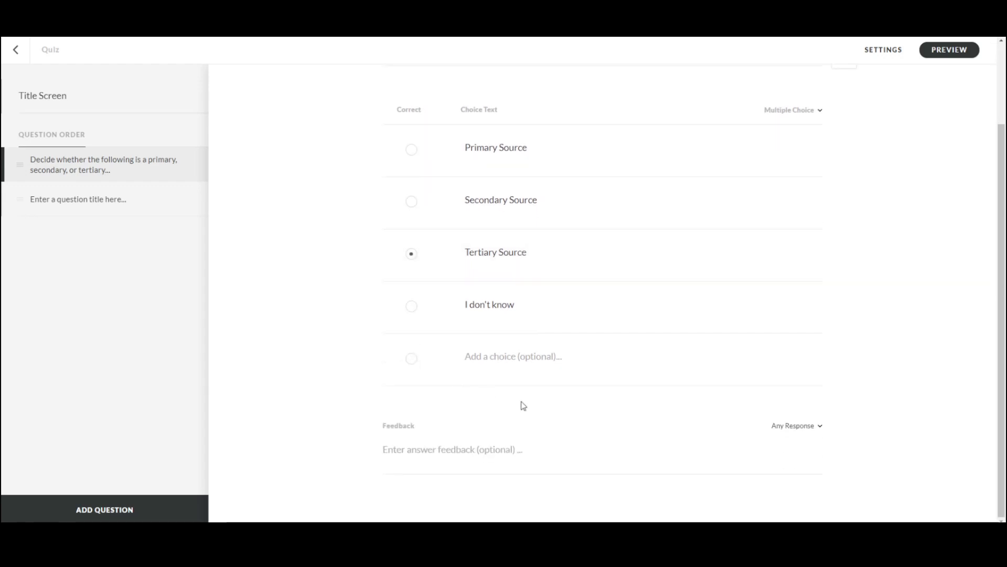
Step: Add Any Response feedback explaining tertiary sources identify and locate primary and secondary sources
click(798, 427)
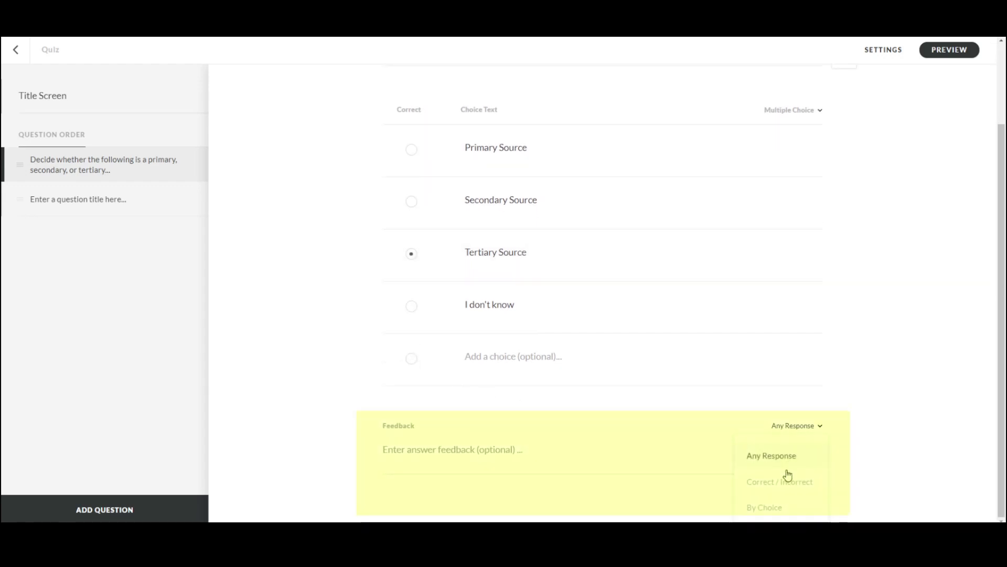
click(772, 455)
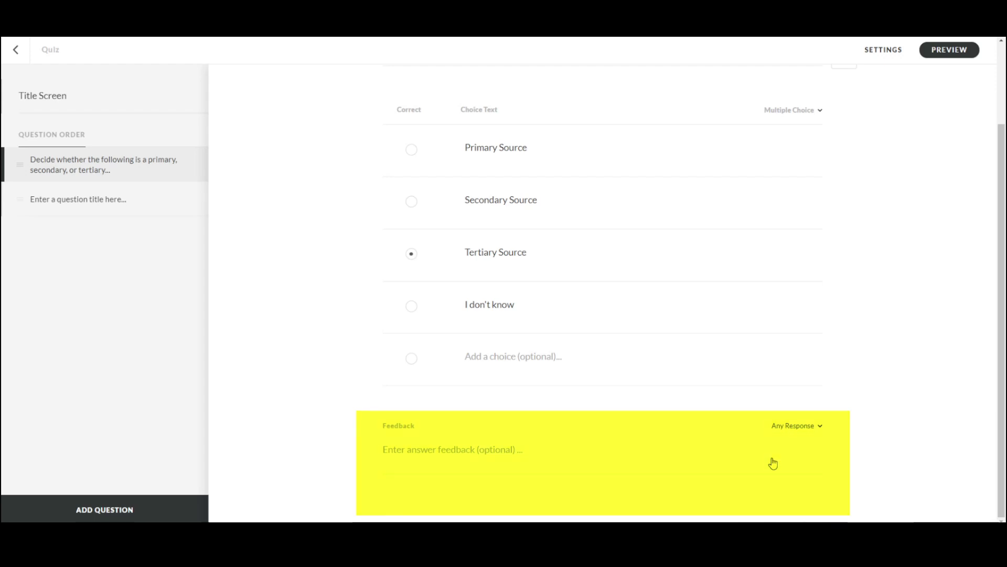
click(430, 455)
text(Tertiary sources are sources that identify and locate primary and secondary sources.  It is important to note that these categories, i.e. secondary and tertiary, are not mutually exclusive. A single item may be primary or secondary (or even tertiary) depending on your research topic and the use you make of that item.)
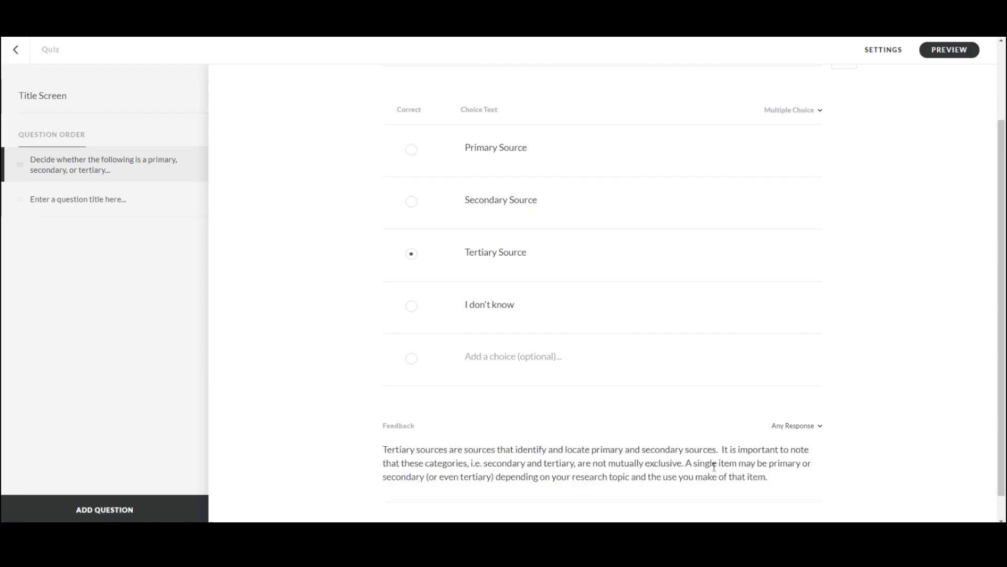
scroll(831, 481, up, 2)
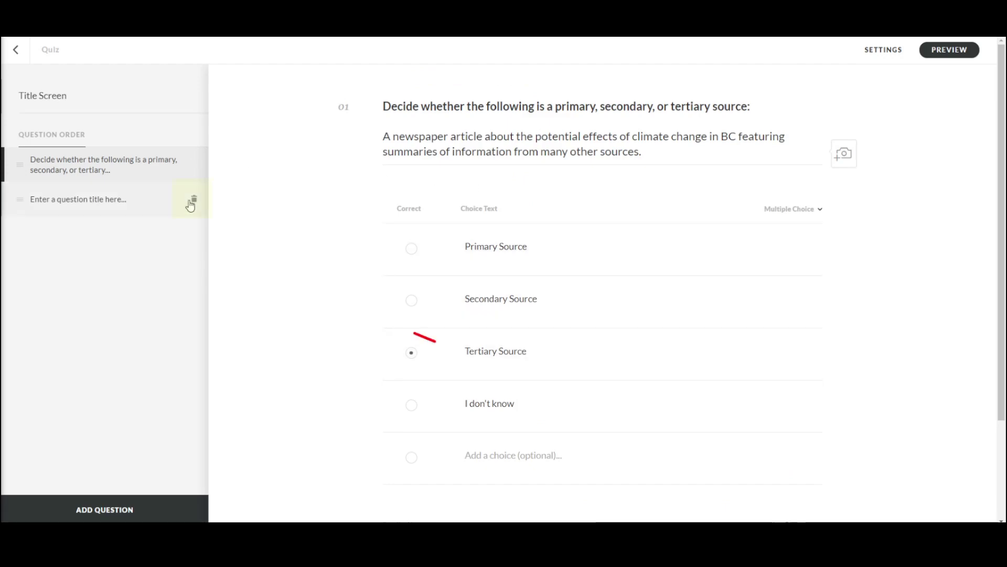
Step: Delete the empty question and add a Fill In The Blank question
click(194, 201)
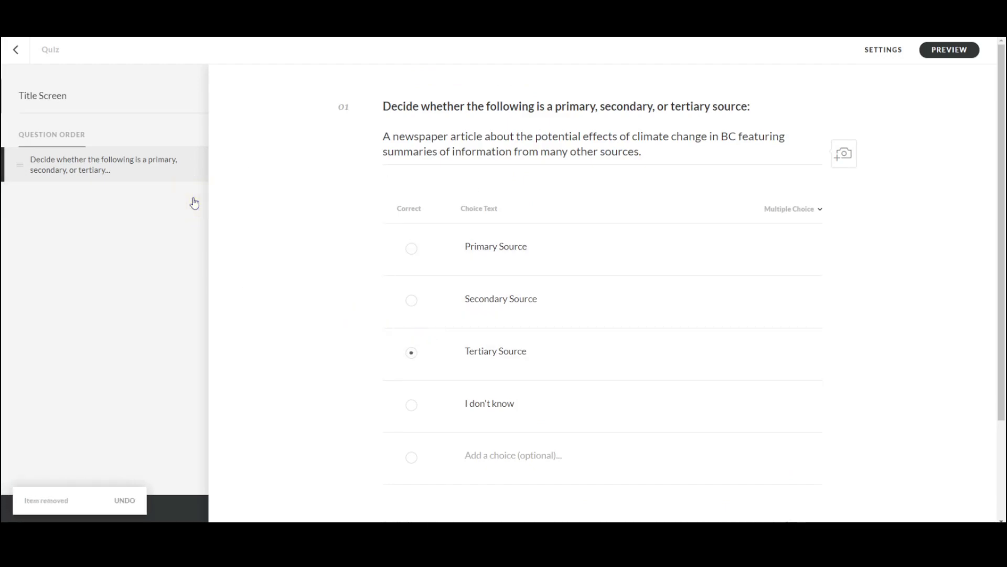
click(171, 515)
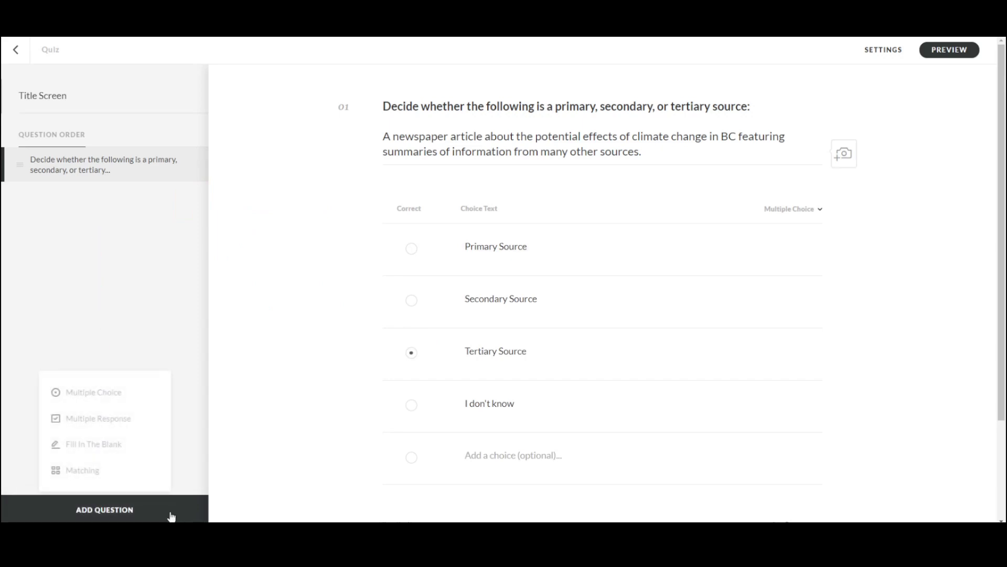
click(106, 454)
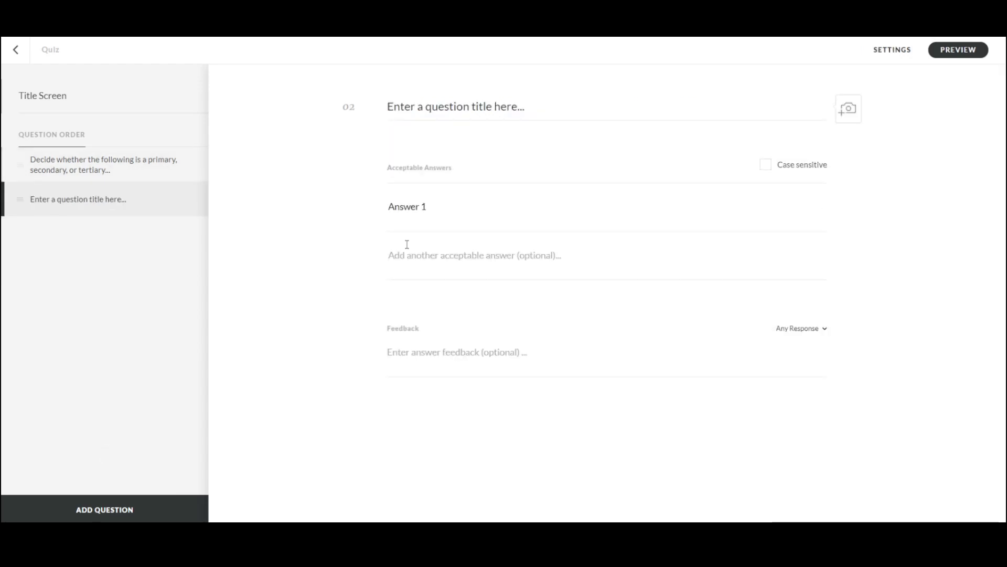
Step: Title it 'Secondary sources are based on or about ______.' with answers Primary Sources and Primary
triple_click(405, 109)
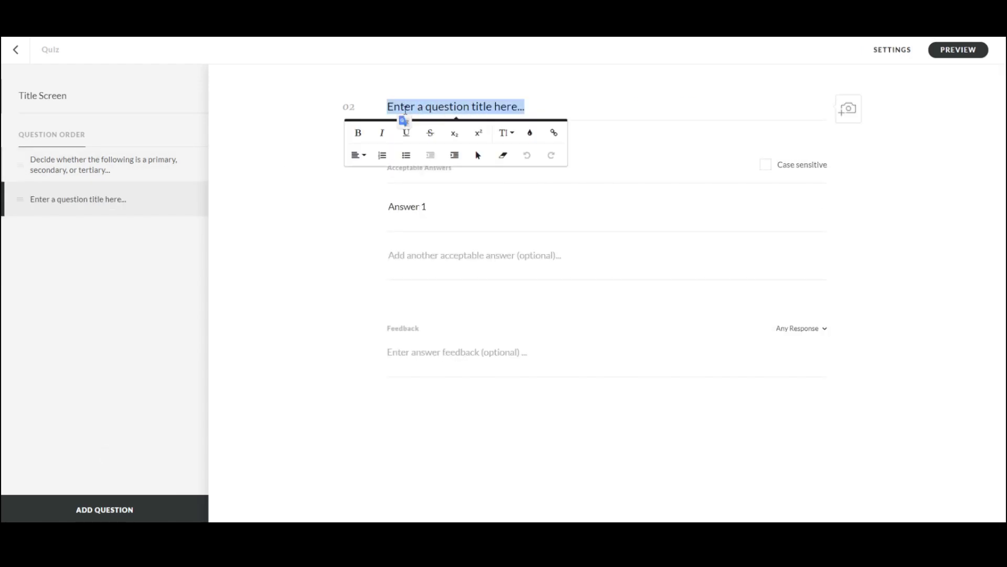
text(Secondary sources are based on or about ______.)
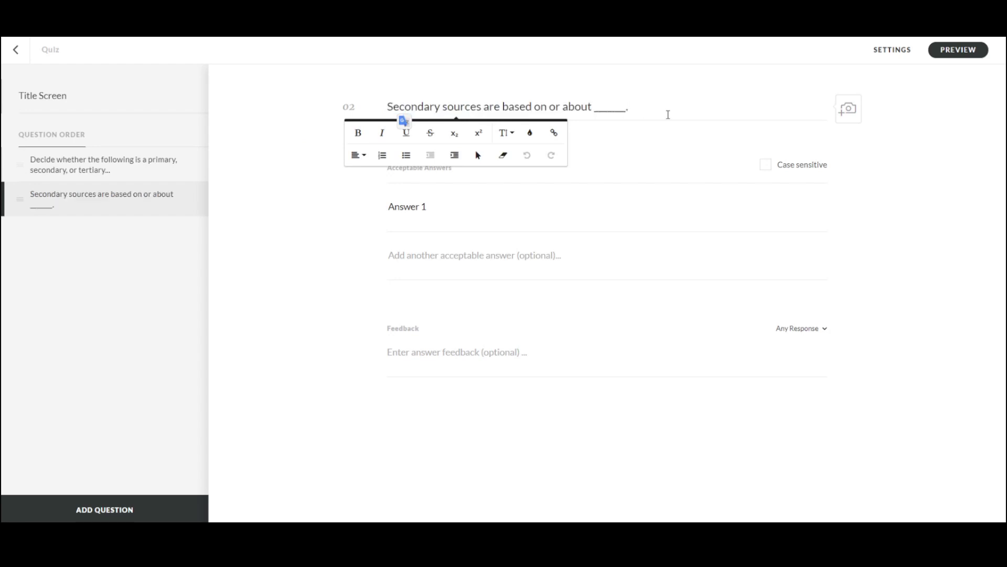
click(668, 115)
drag(428, 209, 308, 225)
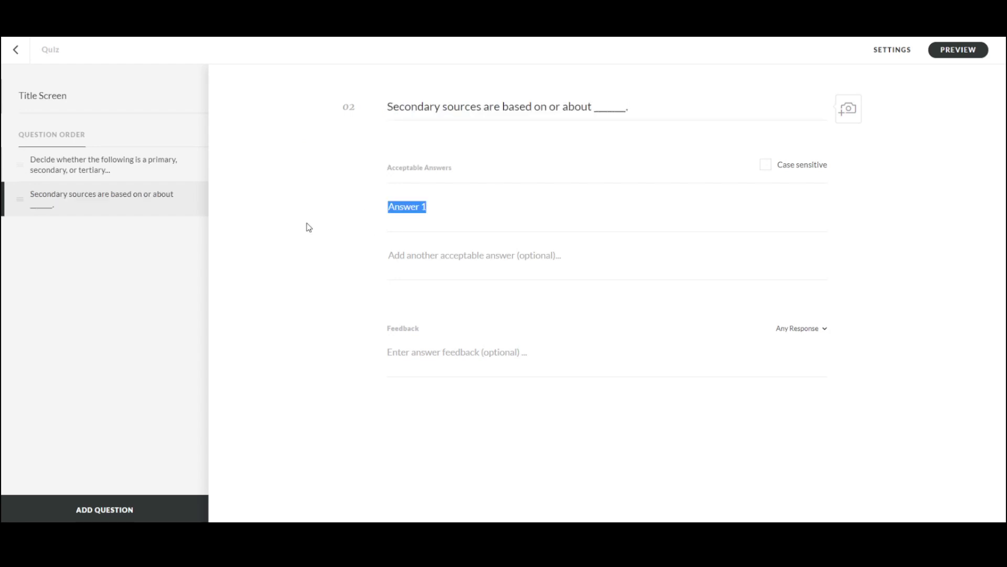
text(Primary Sources)
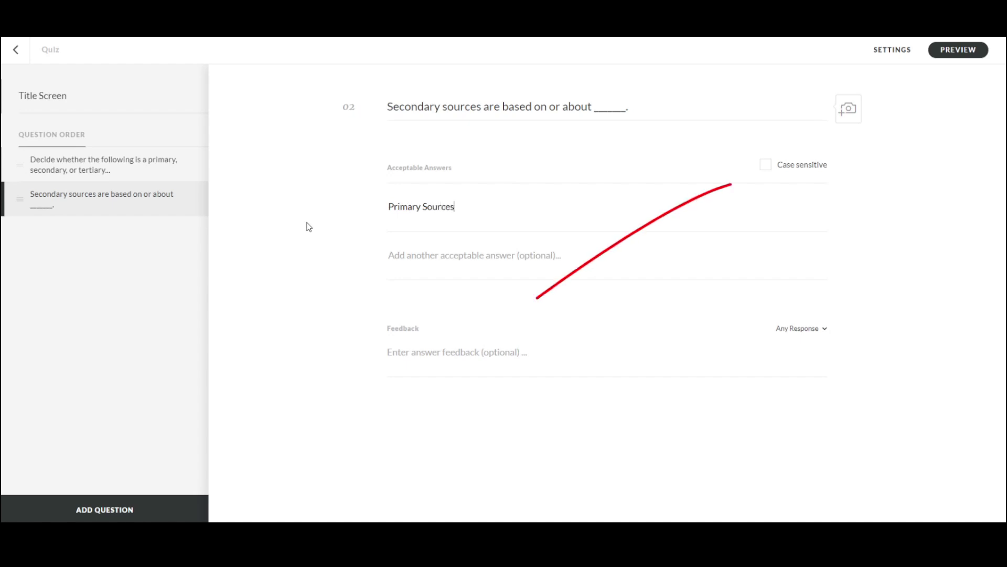
text(Primary)
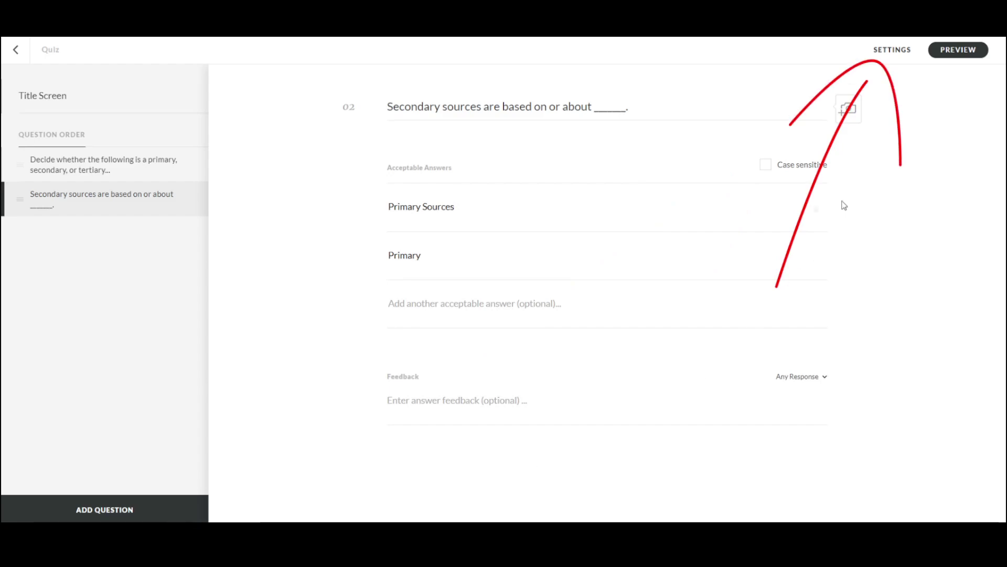
click(884, 56)
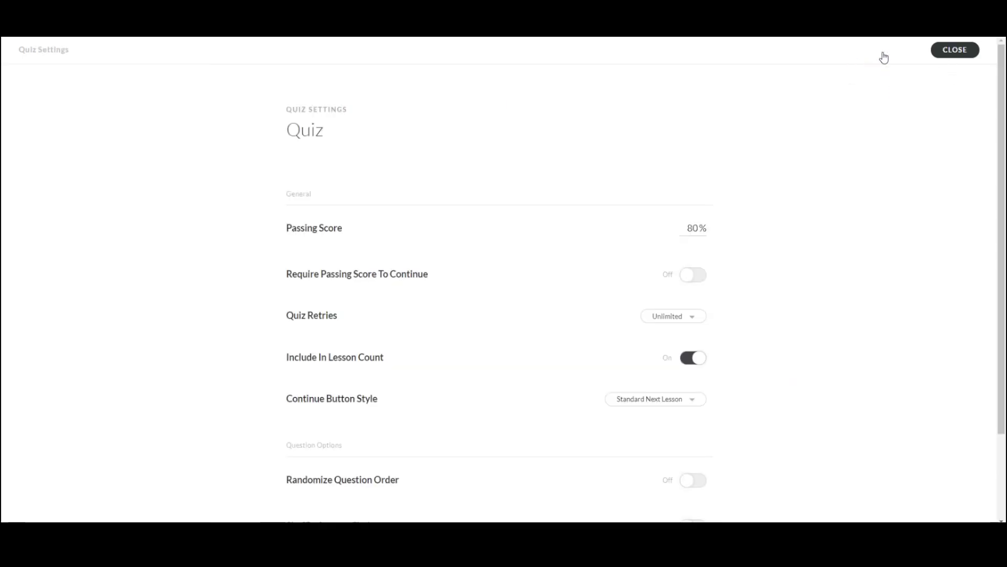
scroll(776, 221, down, 2)
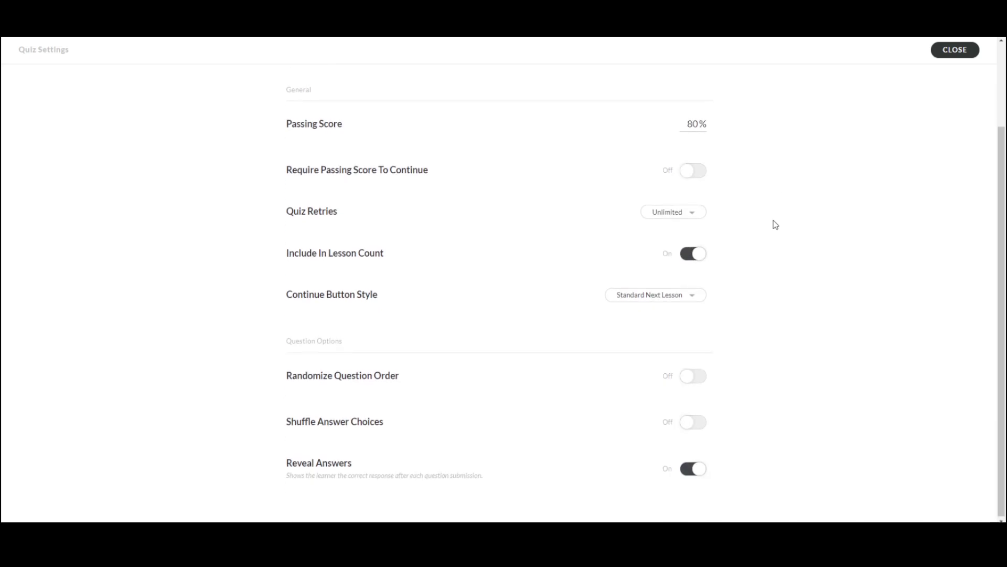
scroll(774, 224, up, 2)
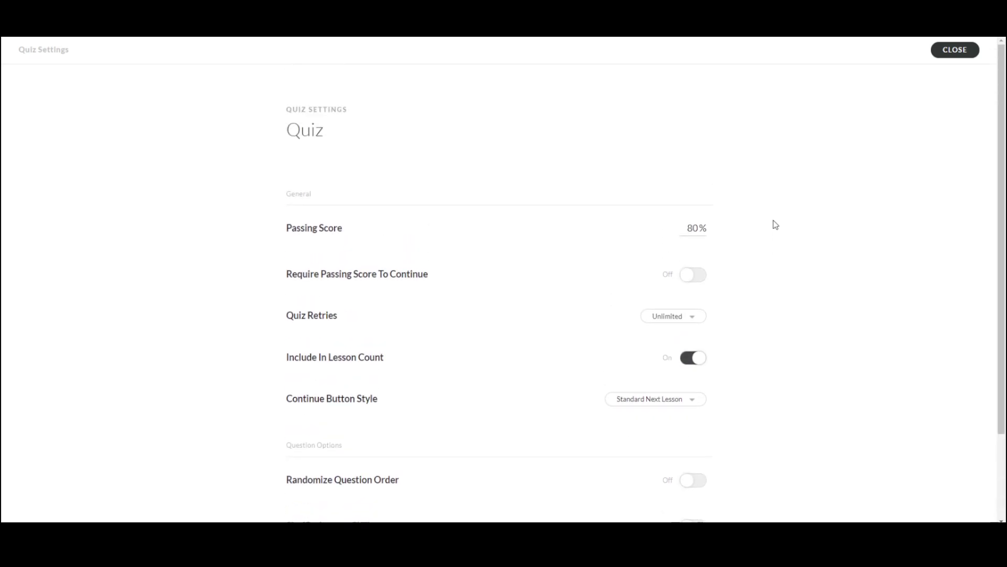
click(952, 53)
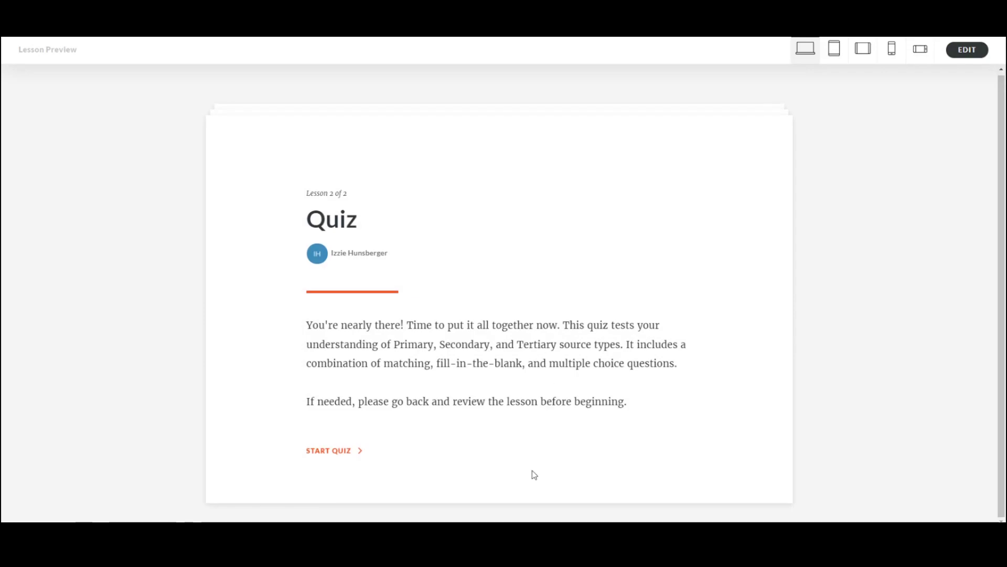
click(333, 453)
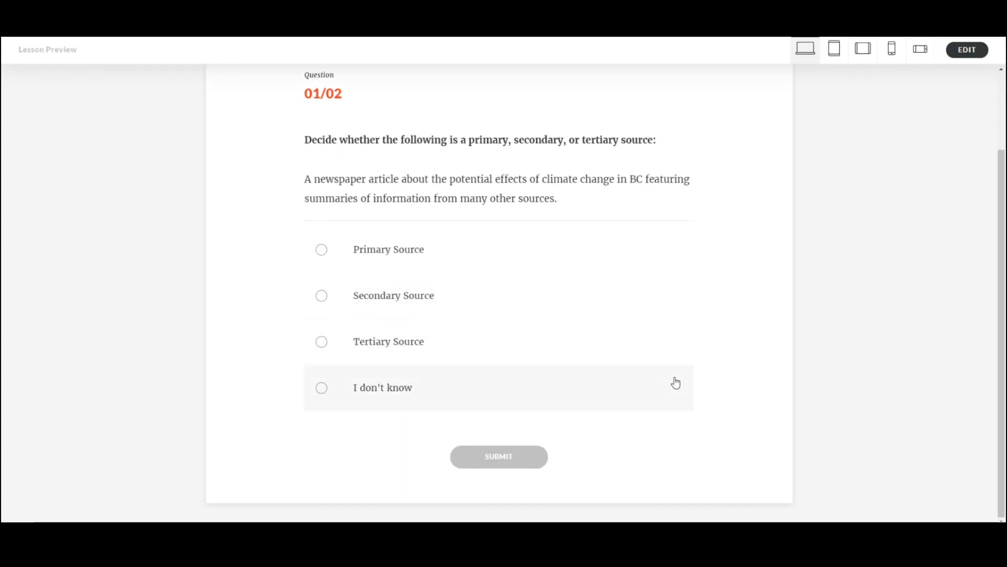
click(968, 49)
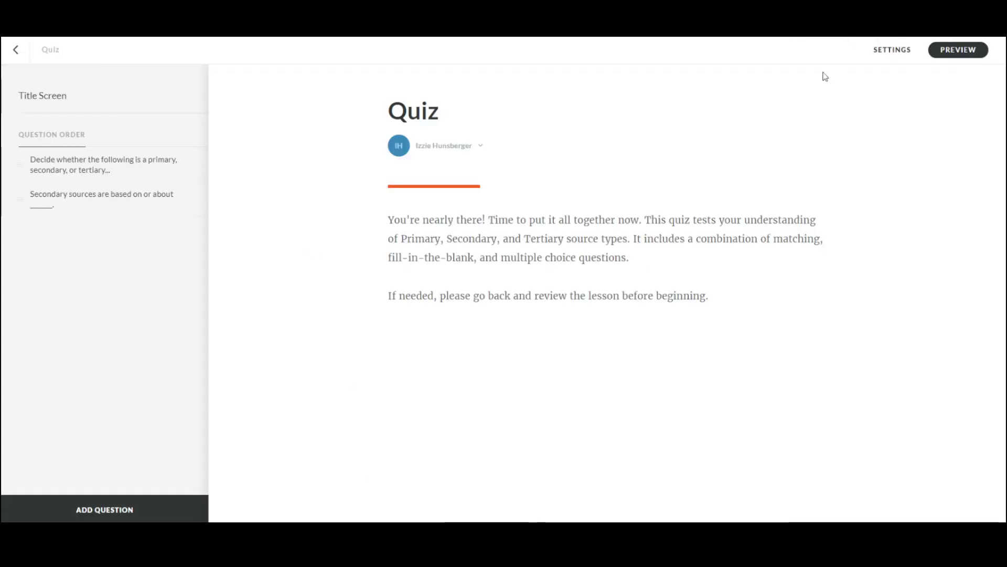
Step: Leave the quiz editor and return to the Library Research Methods course outline
click(18, 63)
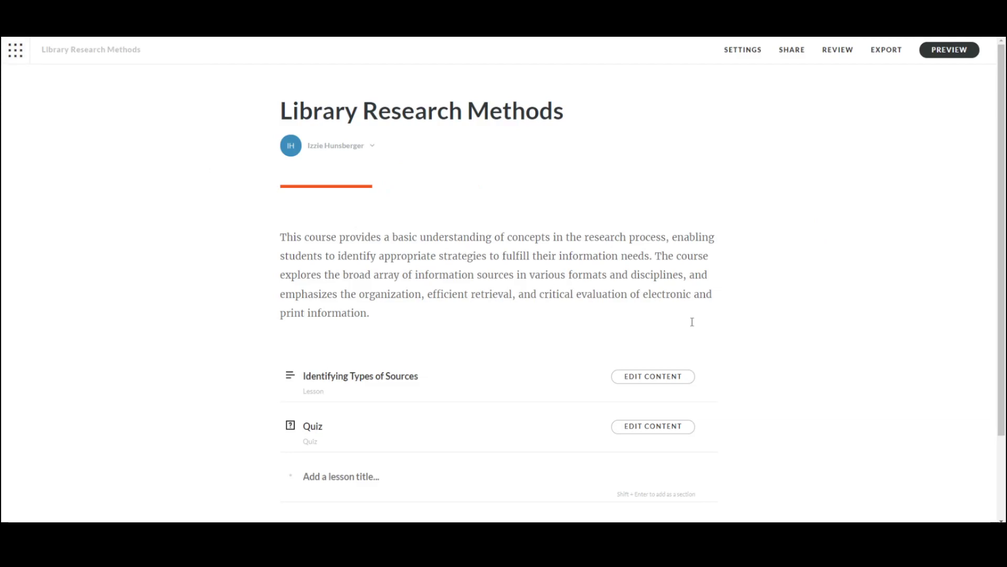
scroll(713, 325, down, 2)
scroll(713, 326, up, 2)
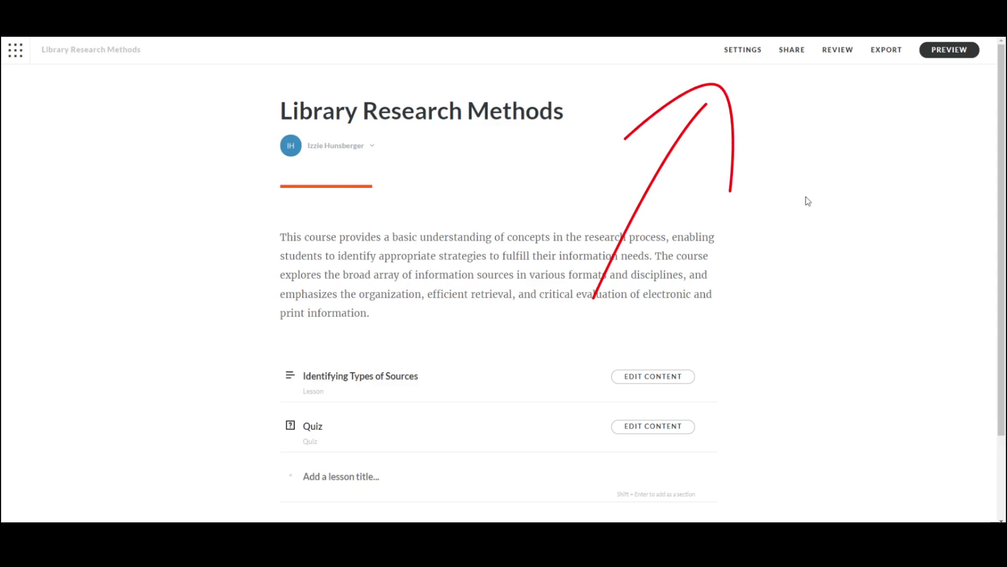
Step: In course settings, set the sunlit meadow stock photo, stock-image.jpg, as the cover photo
click(739, 52)
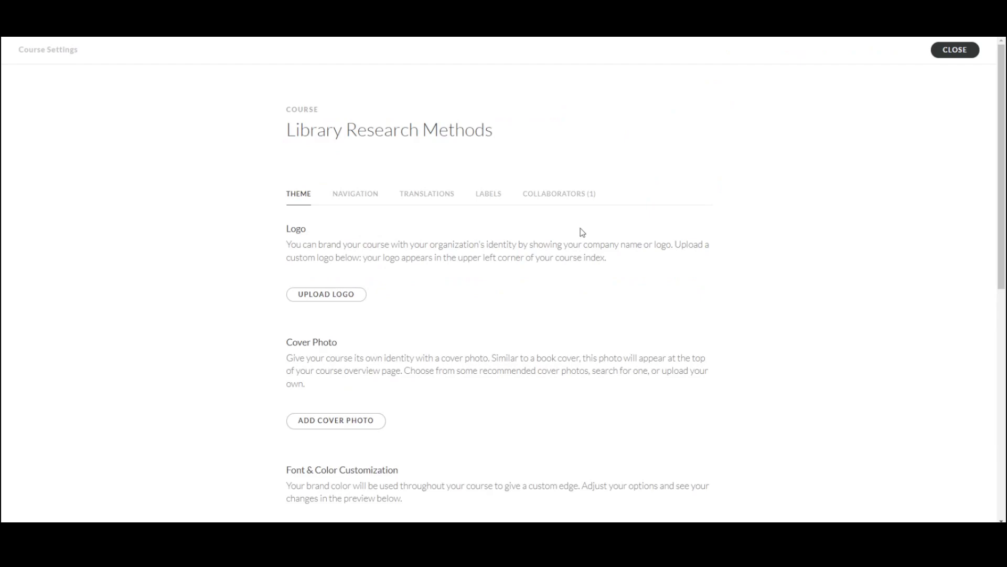
scroll(577, 235, down, 1)
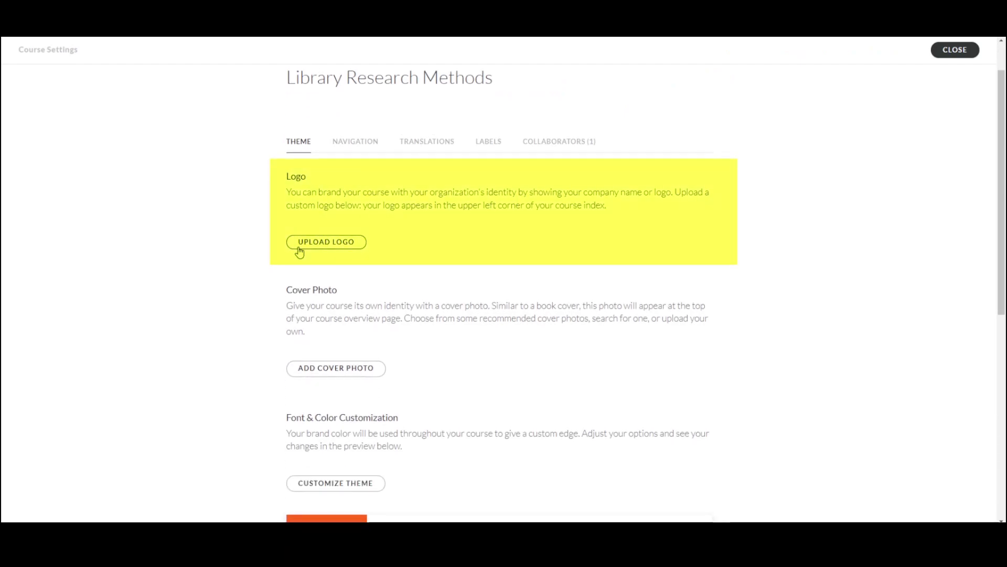
scroll(472, 304, down, 1)
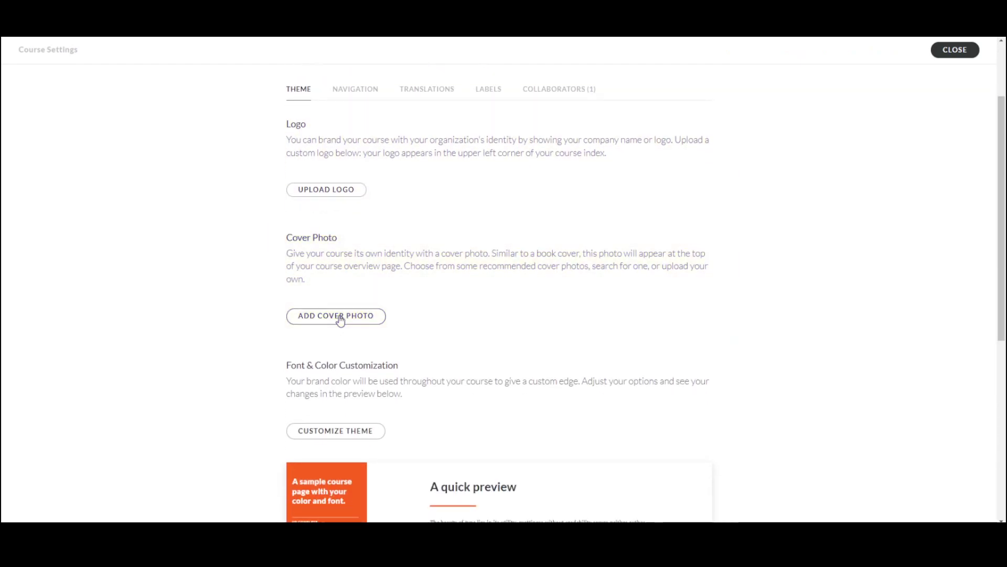
scroll(414, 322, down, 1)
scroll(437, 334, down, 4)
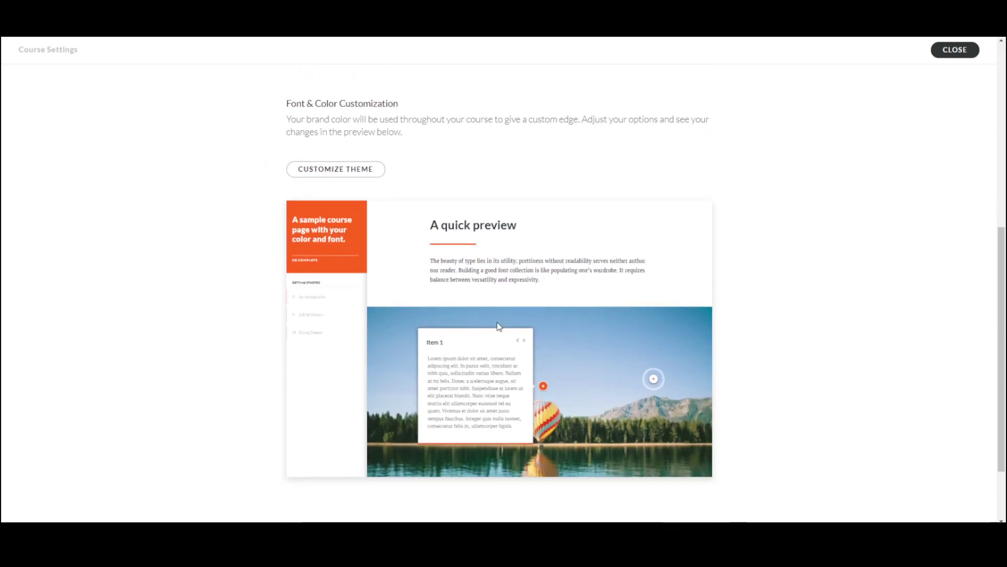
scroll(499, 427, up, 6)
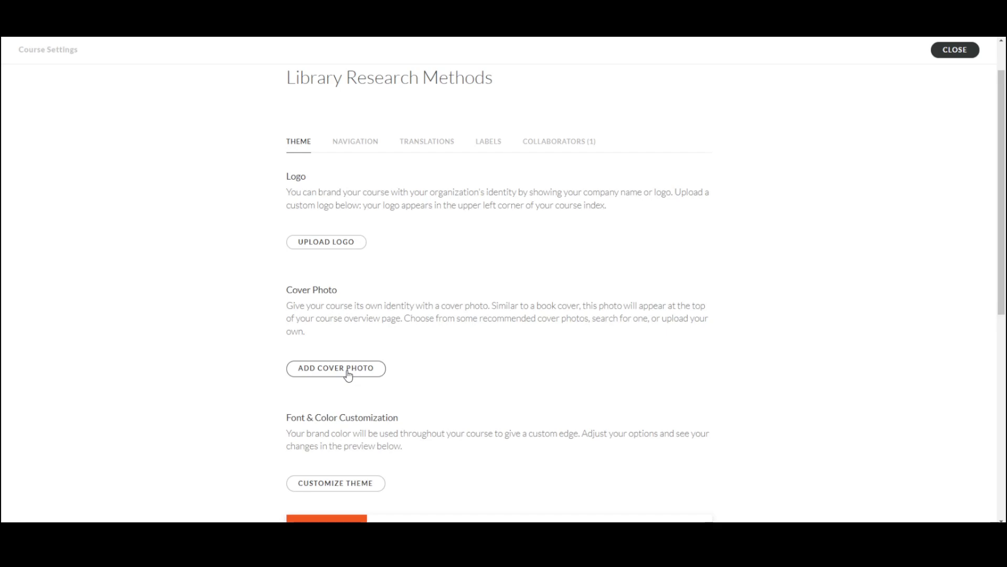
click(349, 375)
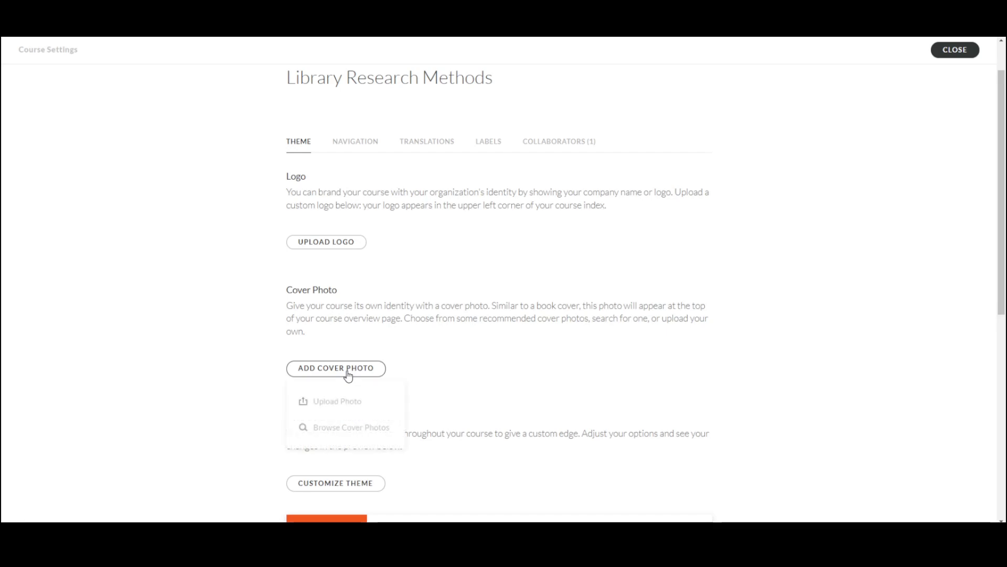
click(348, 429)
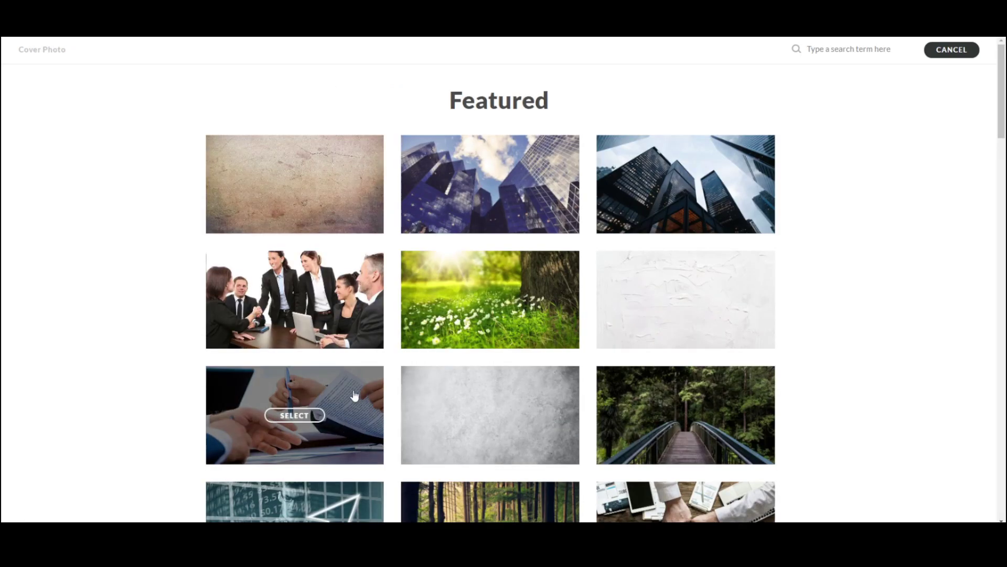
click(498, 300)
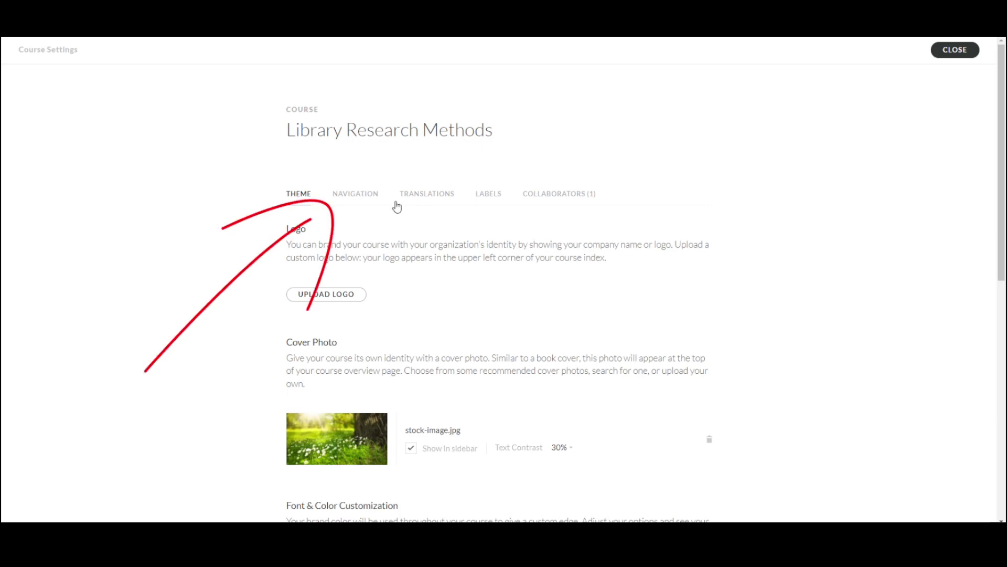
Step: Look through the Navigation, Translations, Labels and Collaborators tabs of the course settings
click(366, 203)
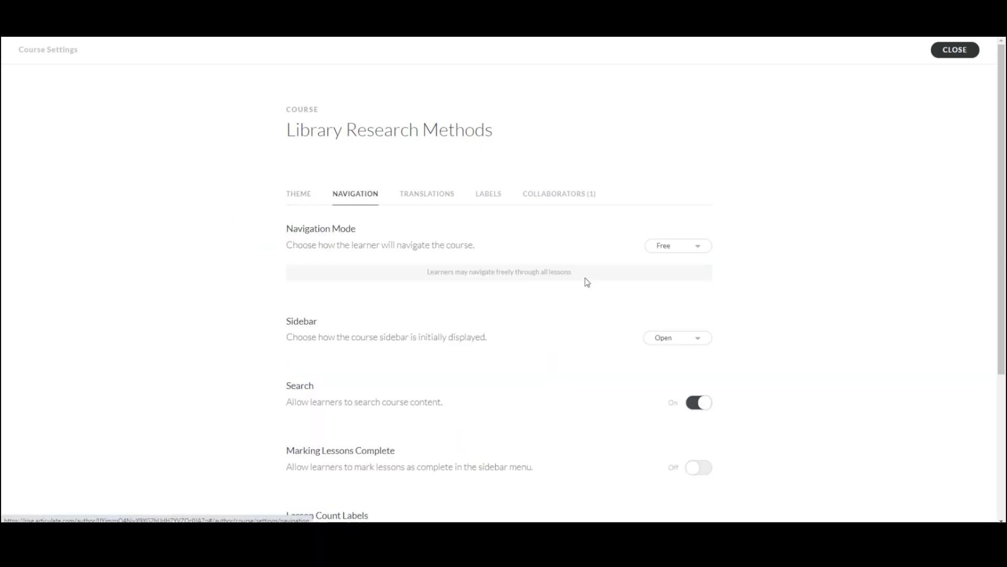
scroll(596, 283, down, 4)
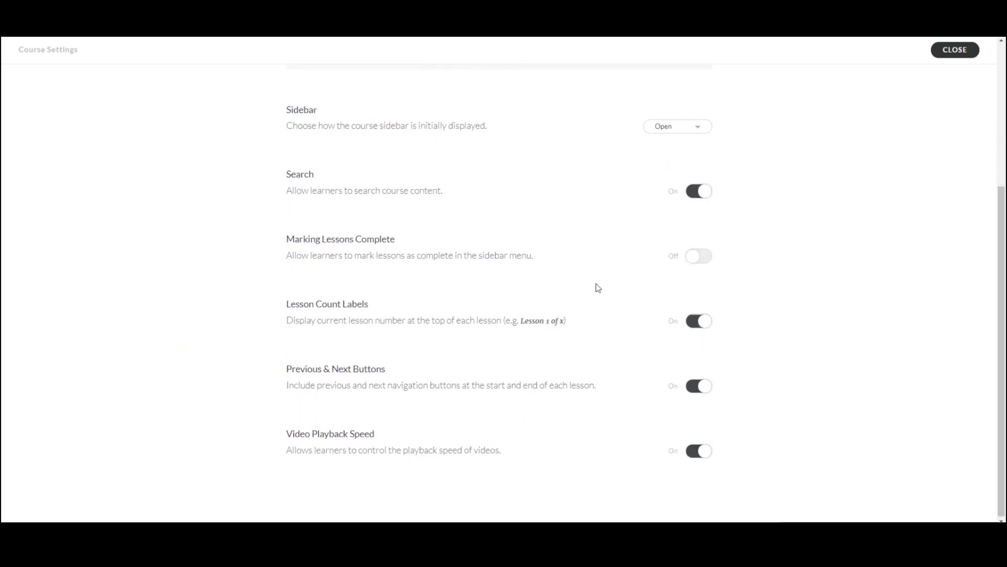
scroll(596, 283, up, 3)
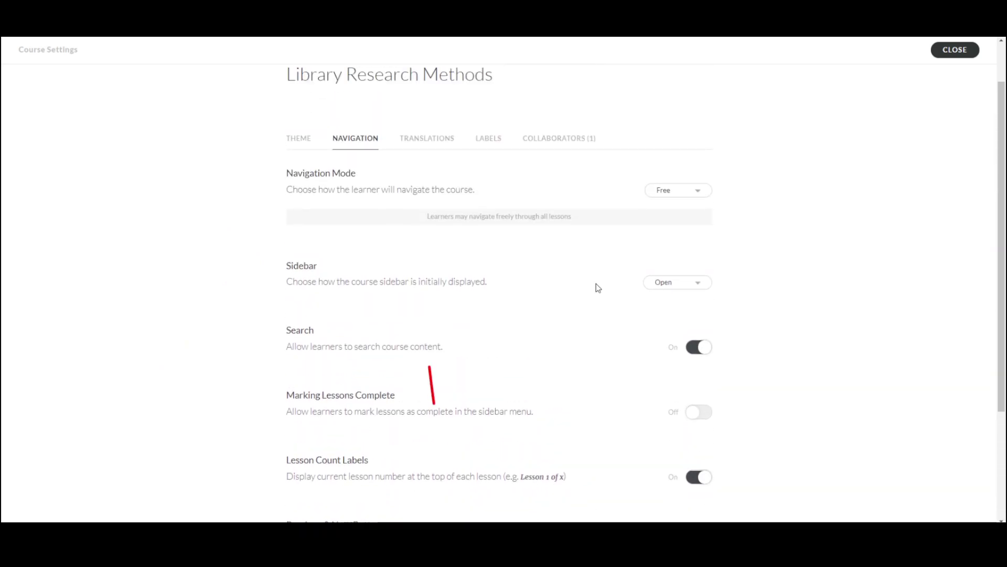
click(440, 142)
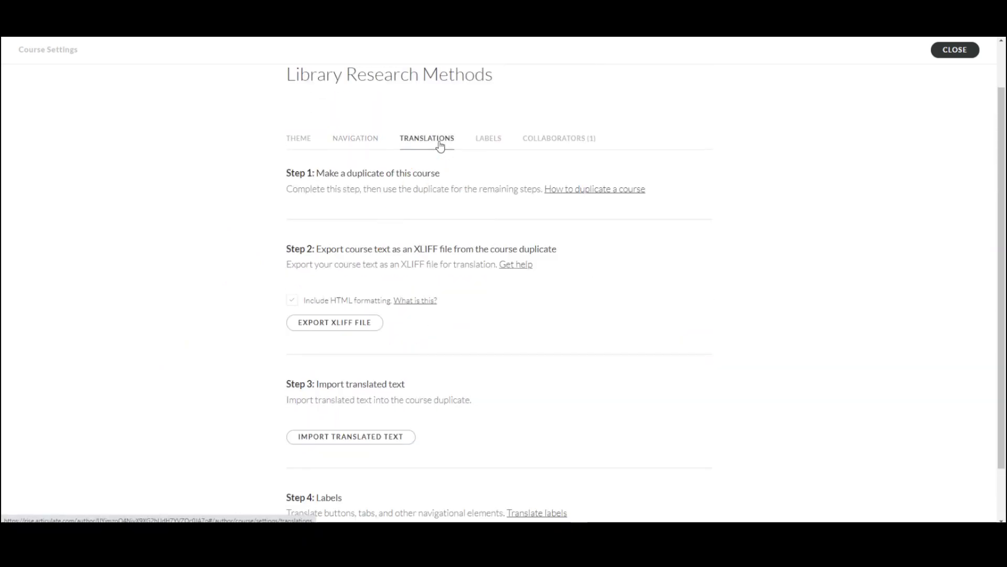
click(500, 149)
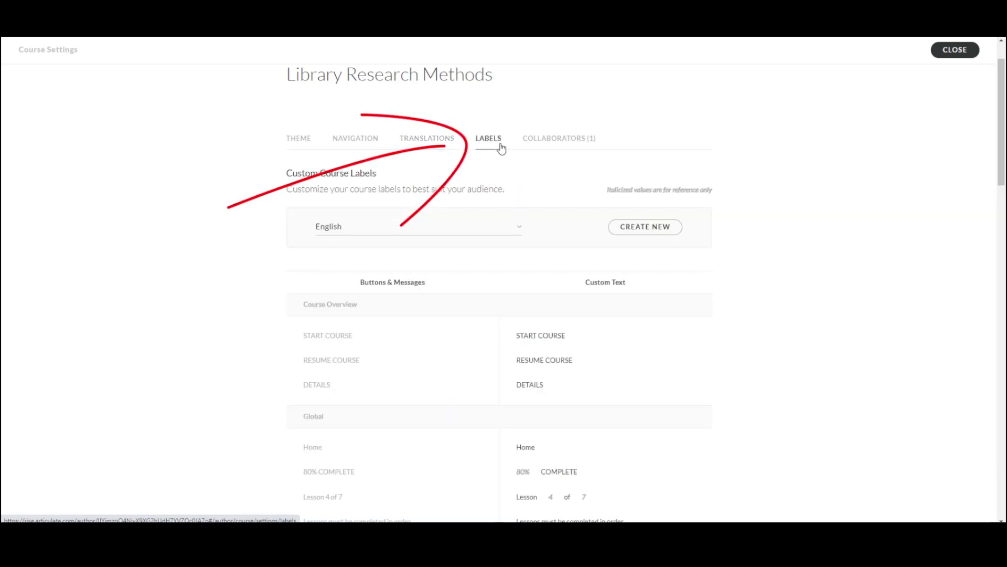
click(546, 142)
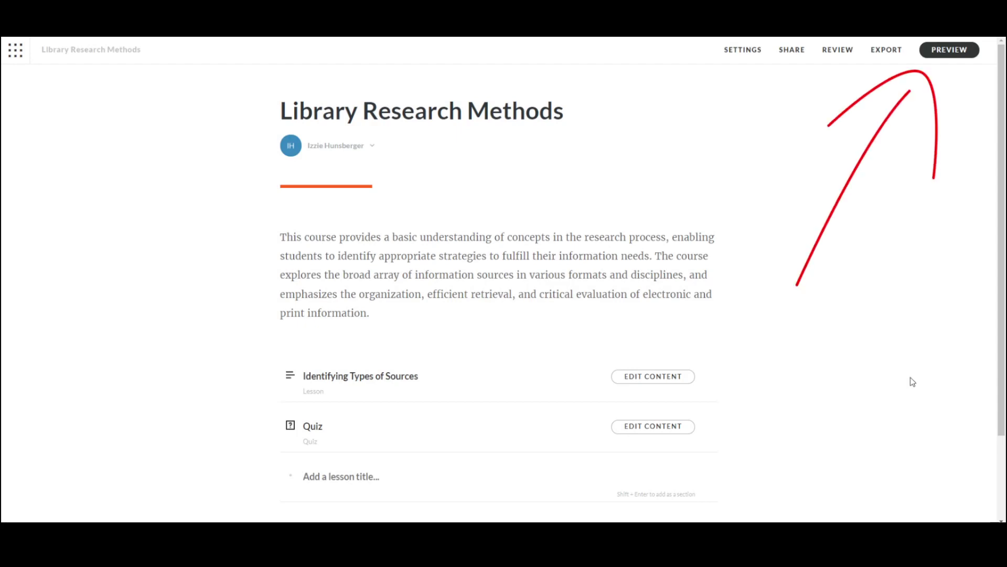
Step: Preview the course as a learner, start it and scroll through the lesson
click(933, 52)
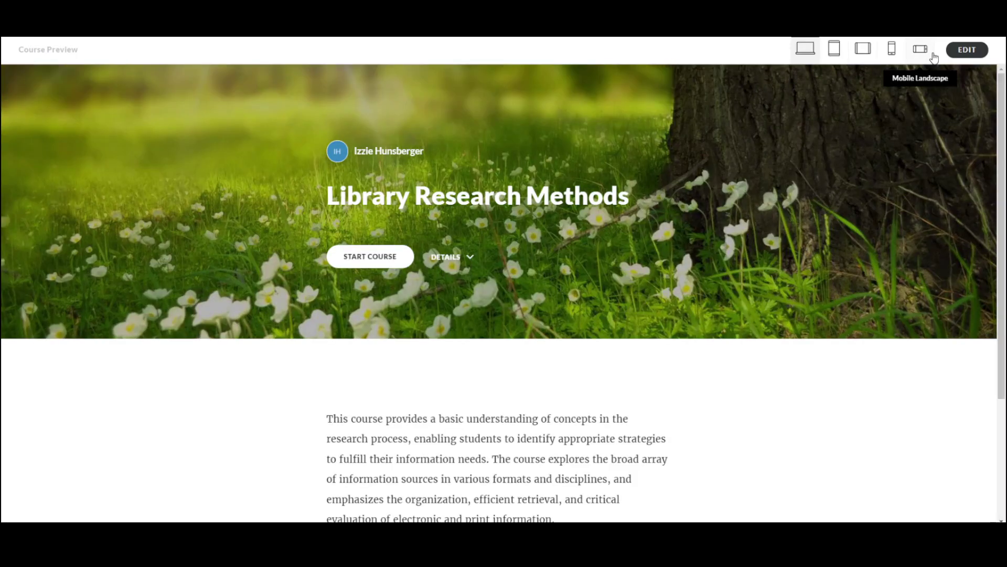
scroll(823, 244, down, 3)
scroll(823, 250, up, 3)
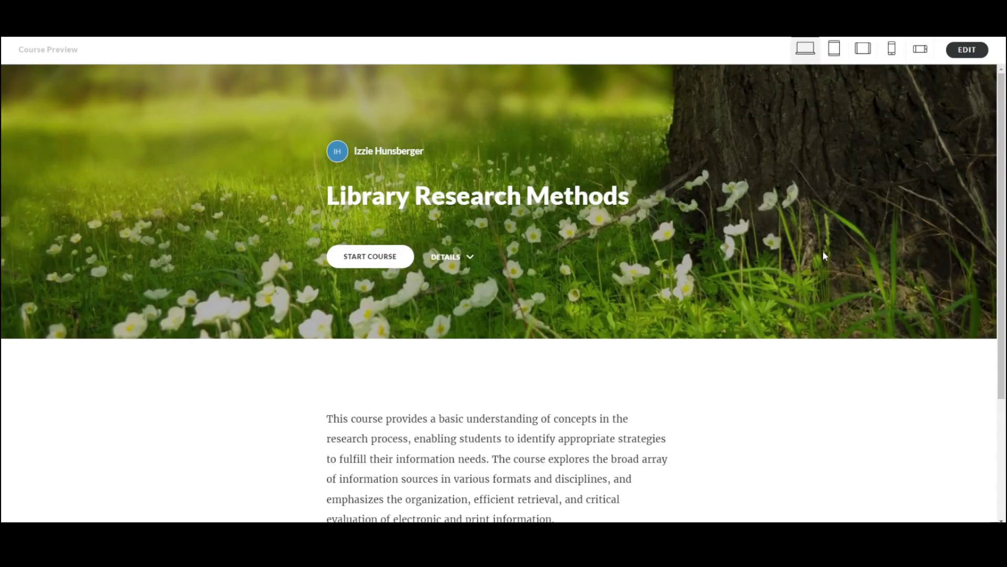
click(392, 264)
scroll(936, 315, down, 10)
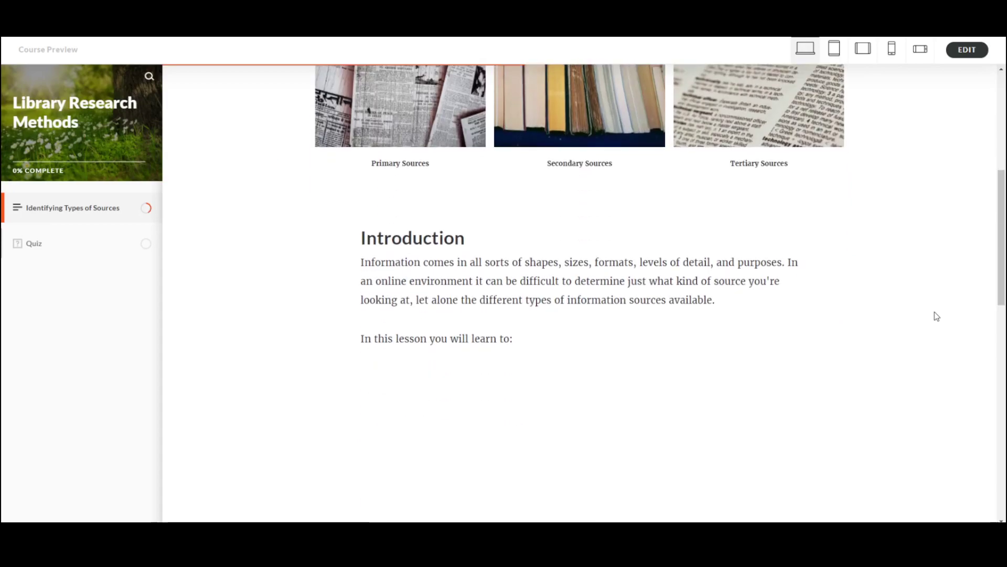
scroll(936, 315, down, 8)
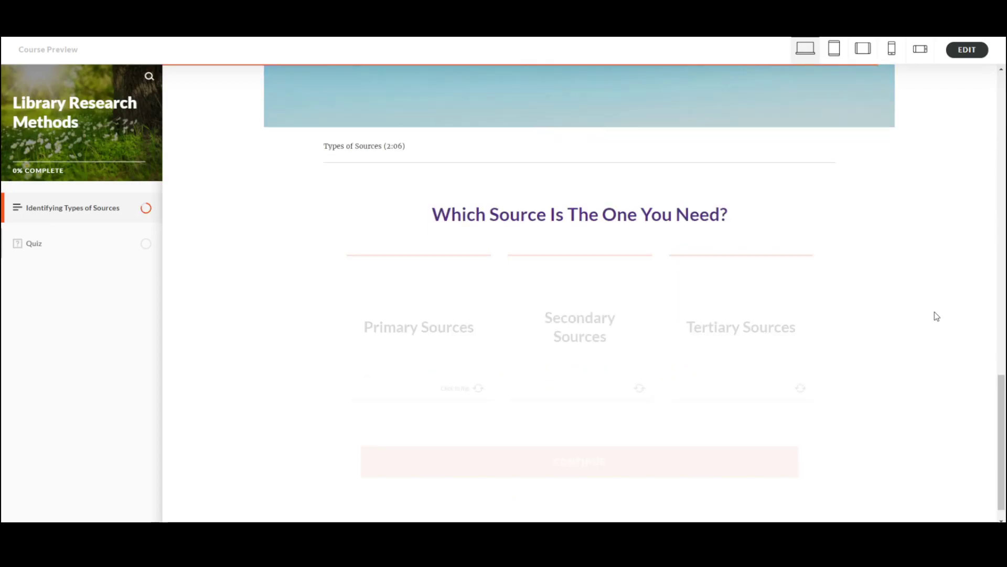
Step: Flip the Primary, Secondary and Tertiary Sources cards, check Tablet Portrait view, then return to editing
click(476, 334)
click(587, 353)
click(740, 360)
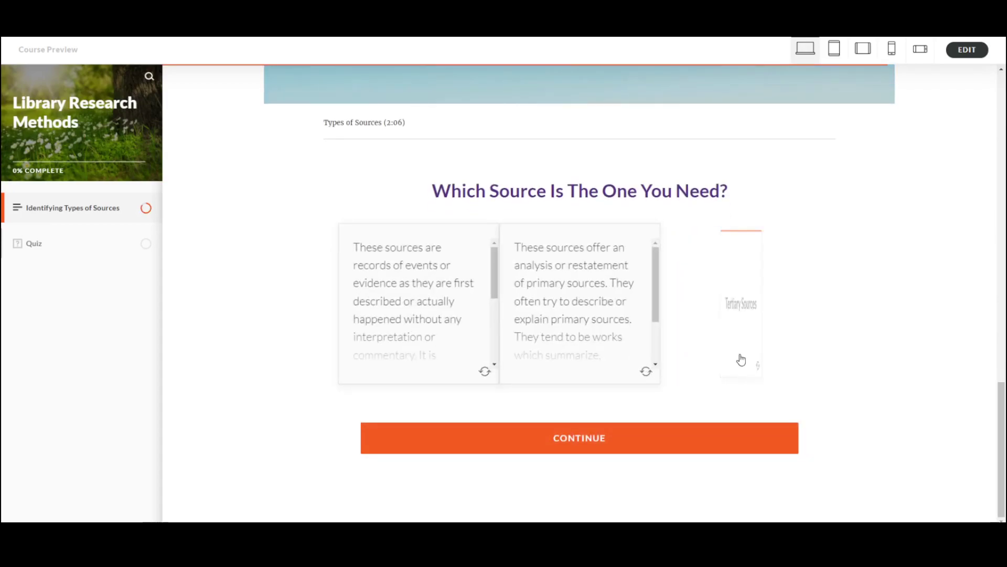
click(837, 56)
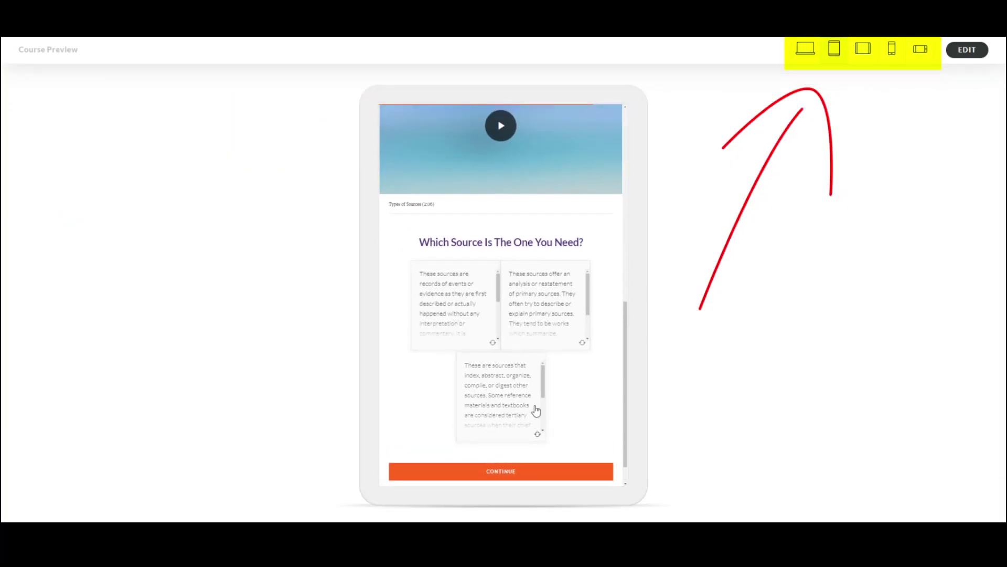
scroll(535, 409, up, 5)
scroll(535, 409, up, 5)
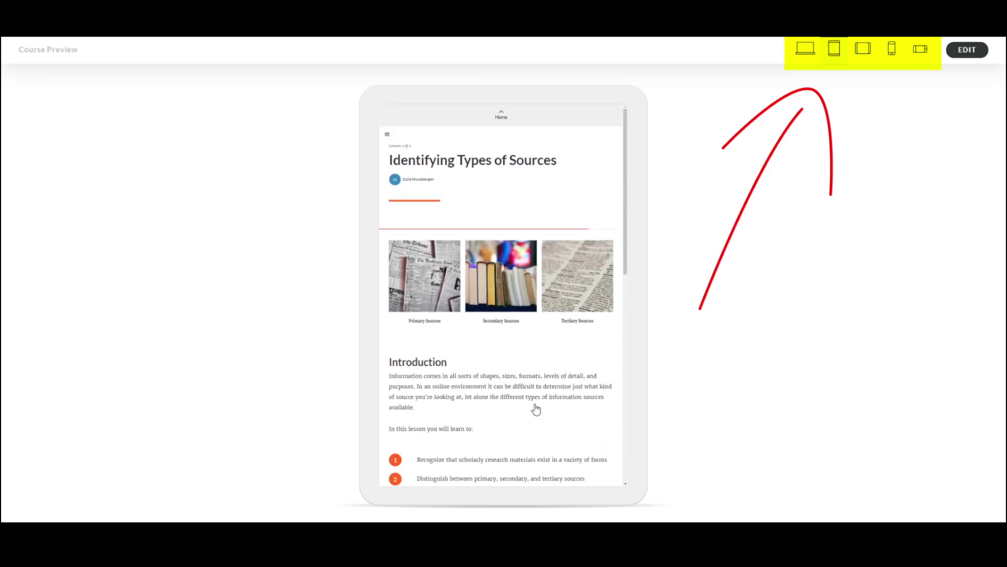
click(963, 52)
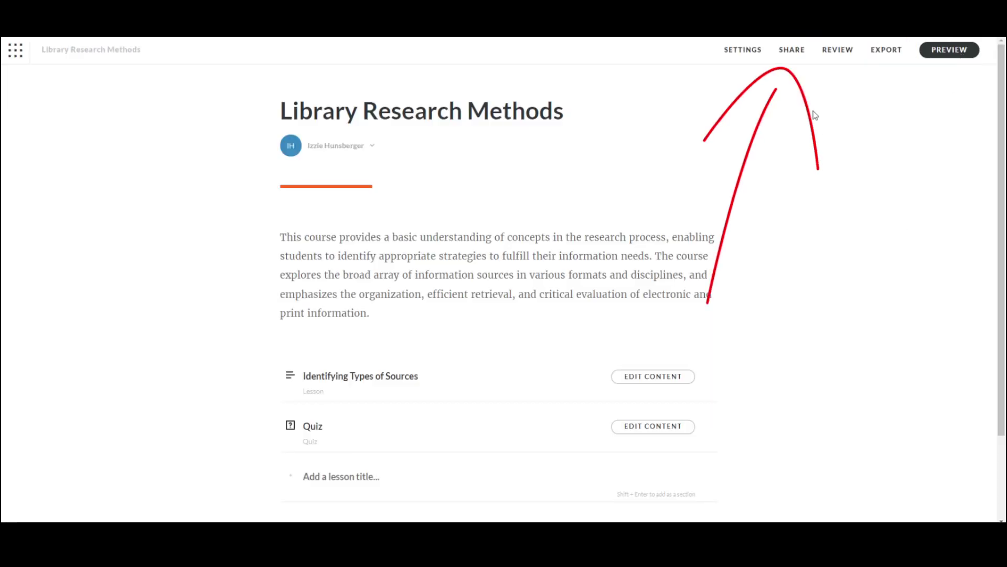
Step: View the course's share link, then start and cancel publishing to Review 360
click(791, 52)
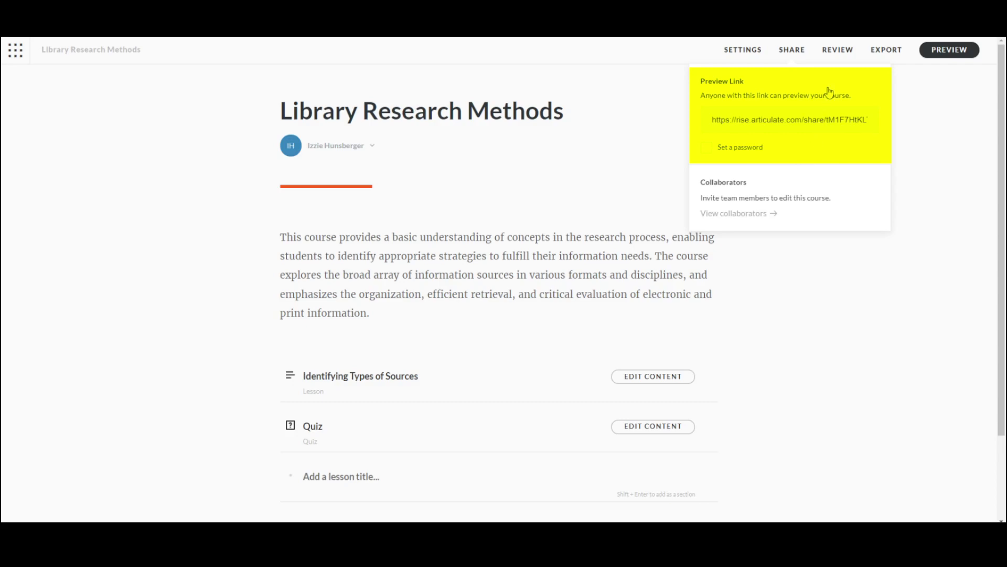
click(838, 51)
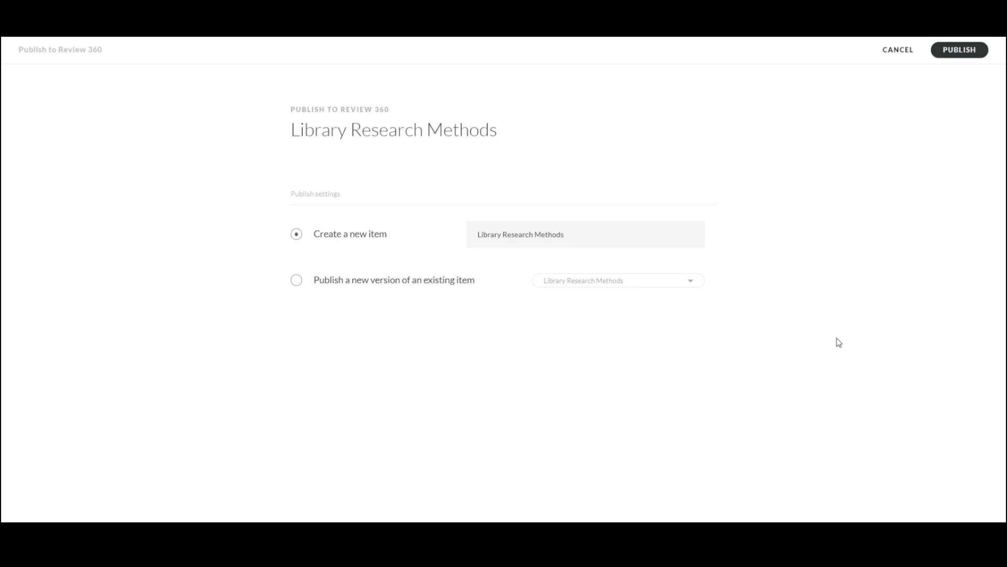
click(895, 51)
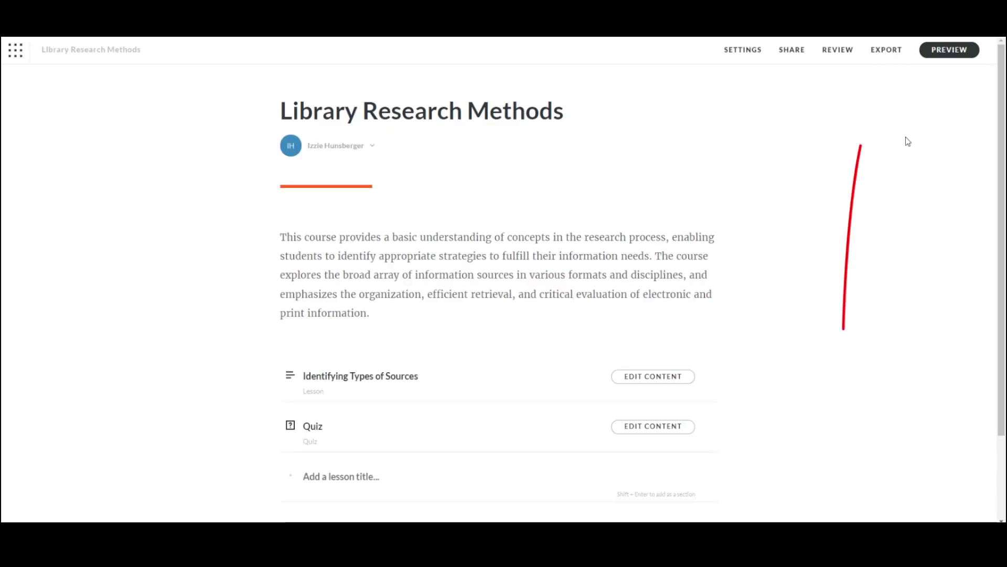
Step: Open the Export Course page and list the LMS, PDF and Web export types
click(888, 51)
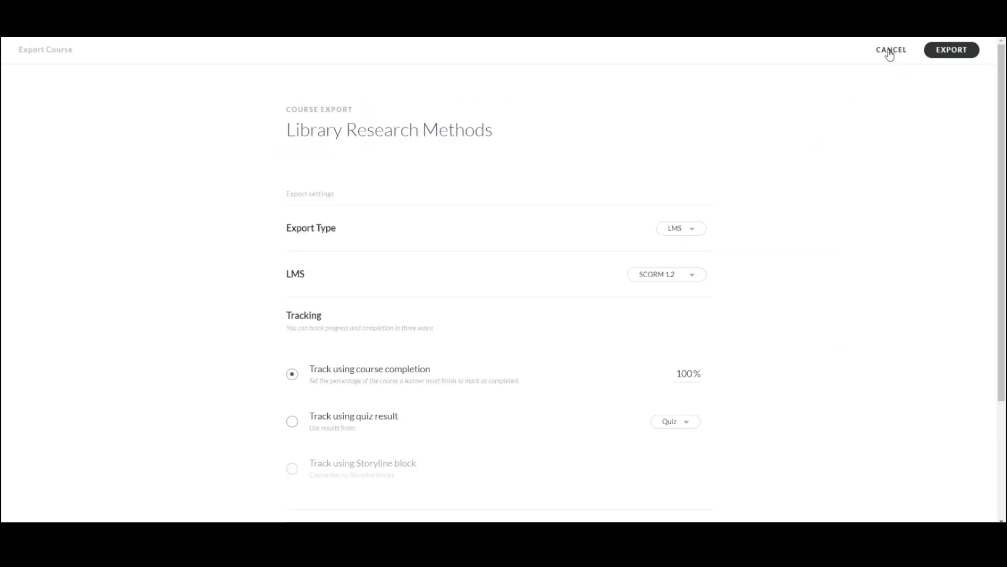
scroll(706, 265, down, 2)
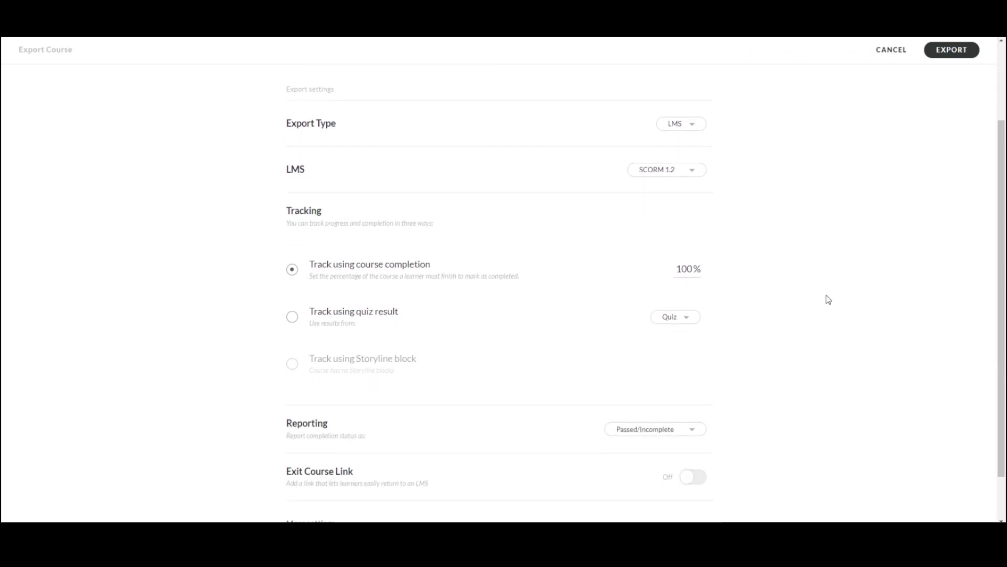
click(691, 125)
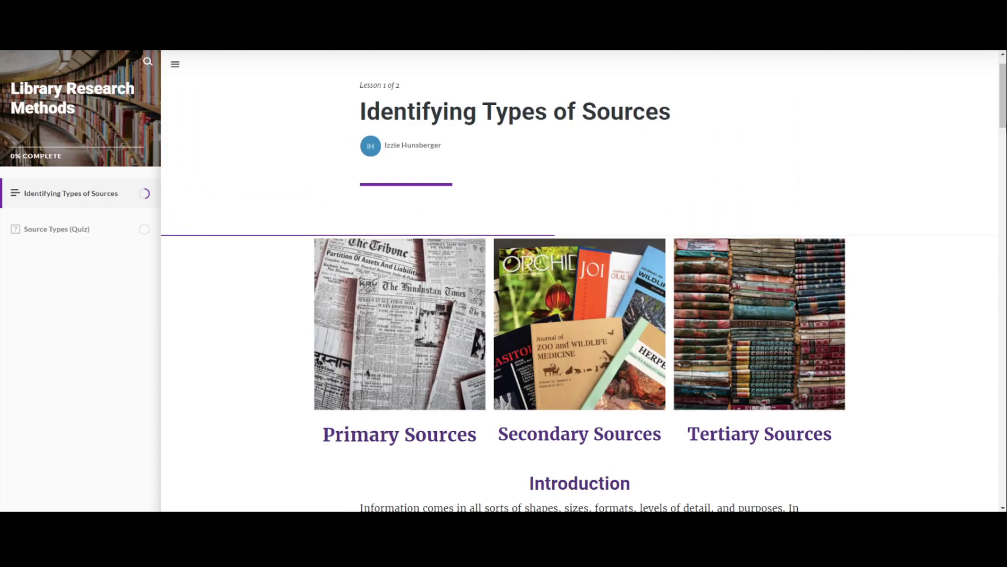
scroll(1004, 147, down, 5)
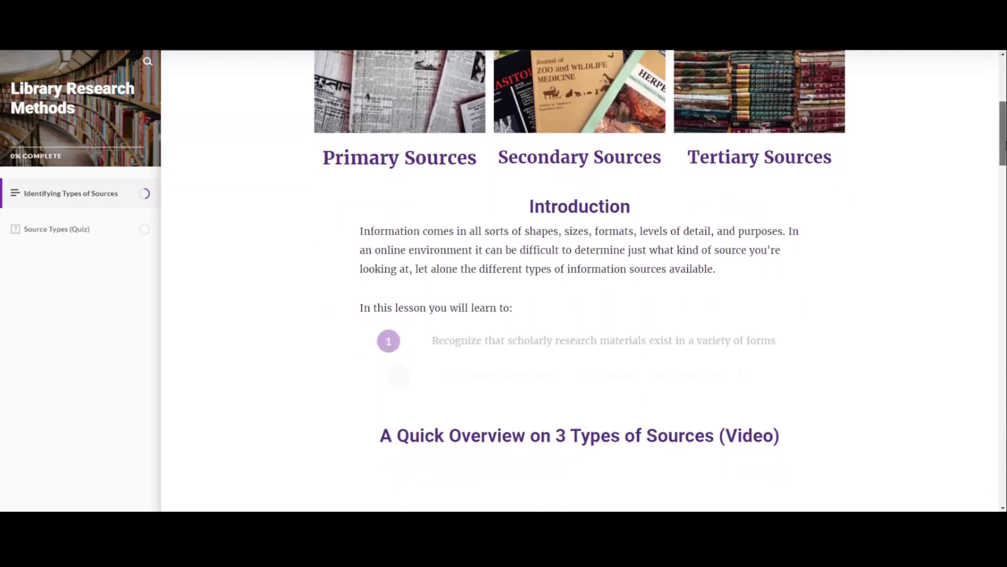
drag(1004, 146, 979, 241)
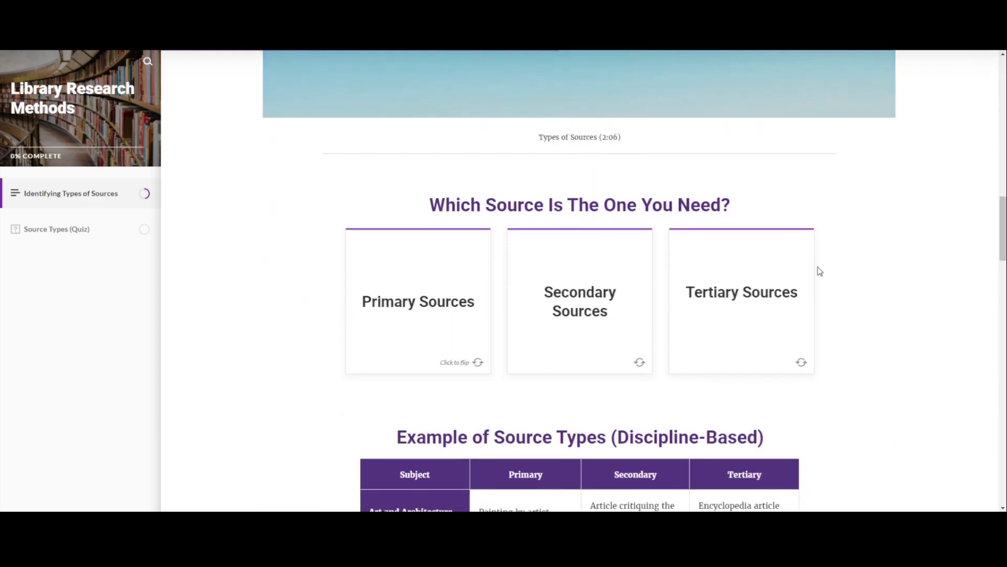
click(464, 324)
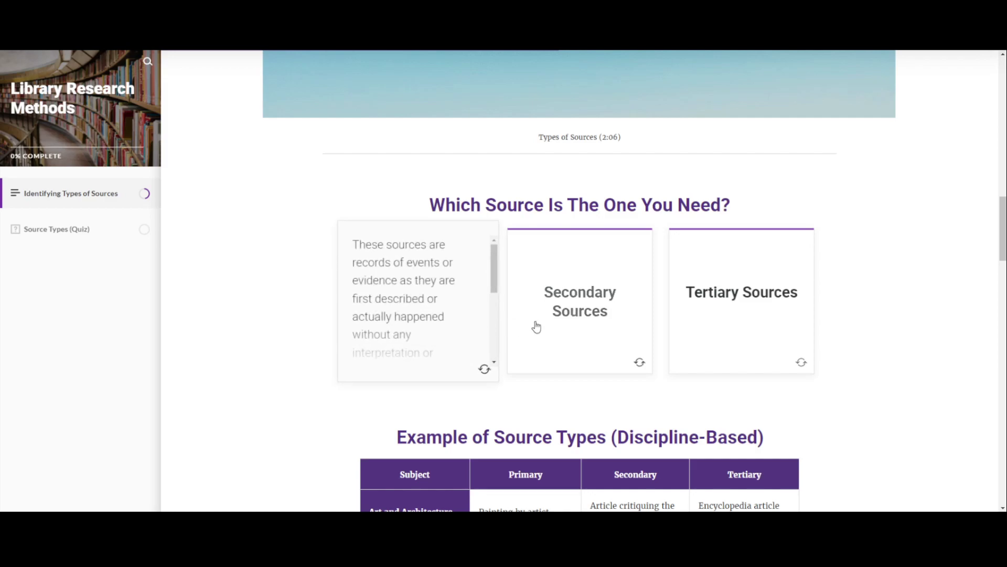
scroll(484, 301, down, 5)
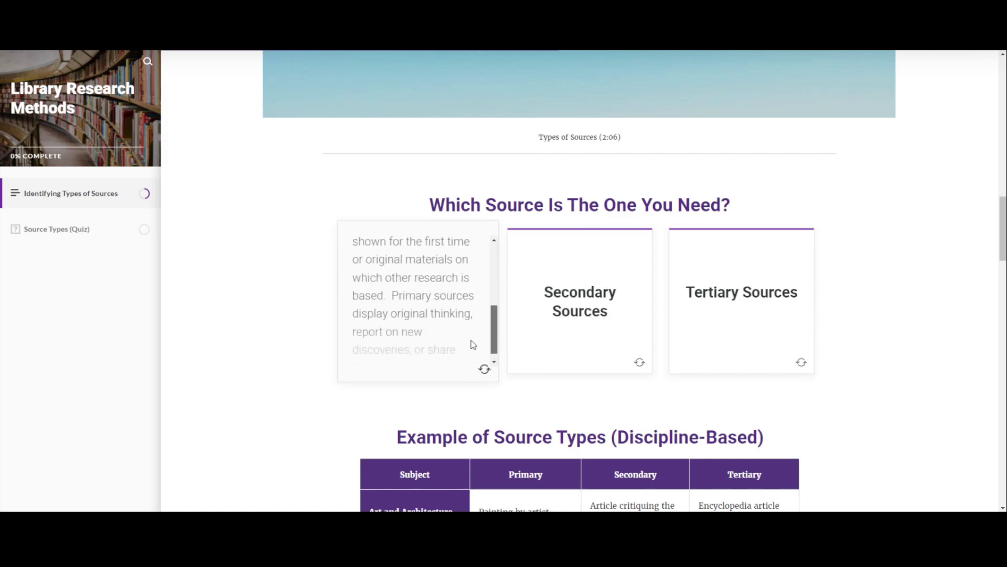
scroll(473, 344, down, 1)
click(551, 315)
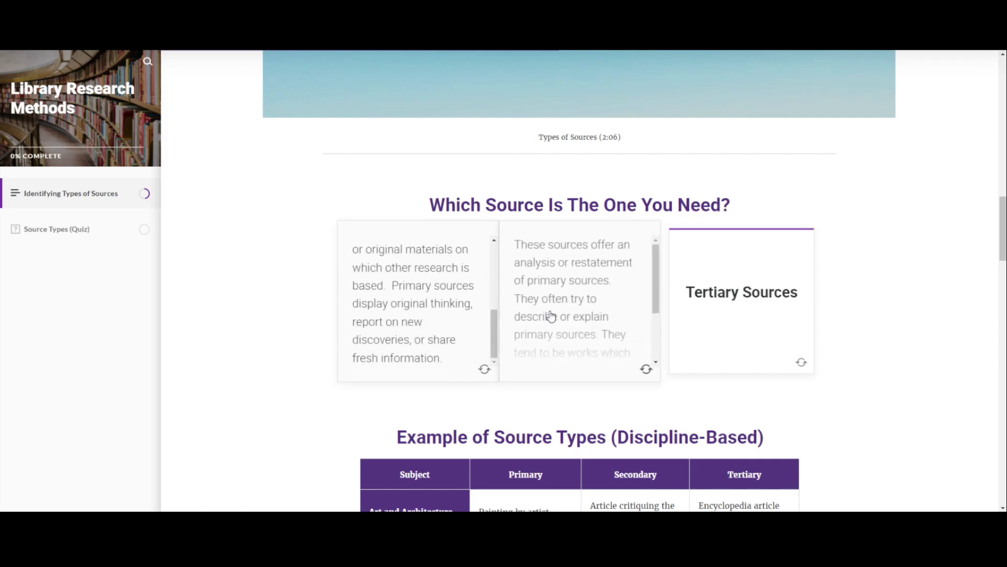
click(711, 311)
click(714, 313)
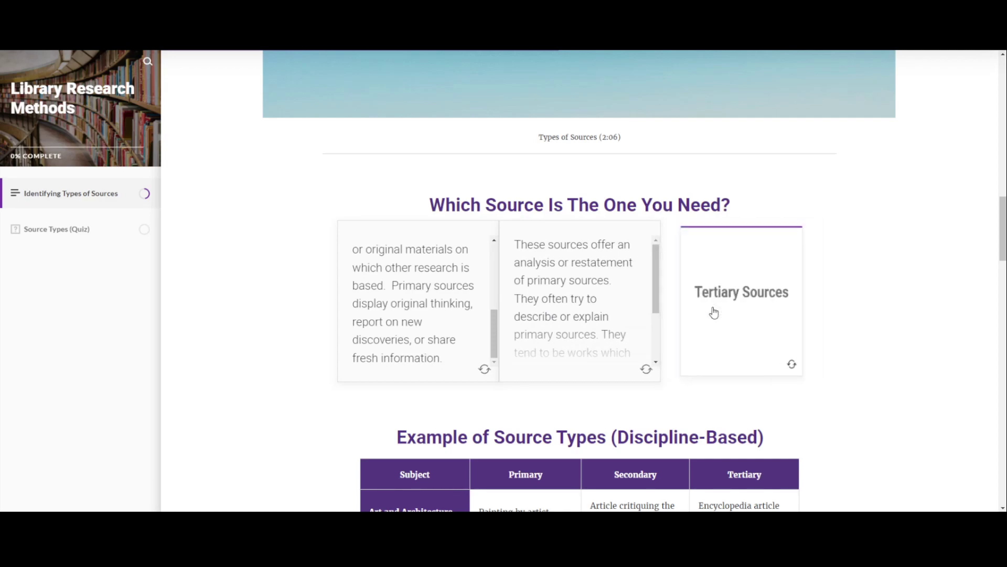
click(591, 312)
click(450, 299)
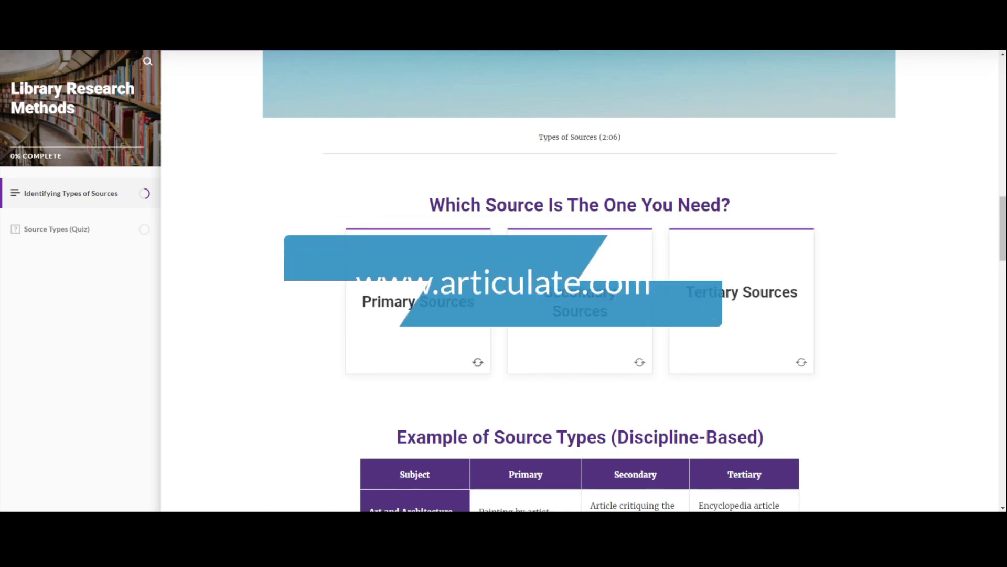
scroll(988, 265, down, 5)
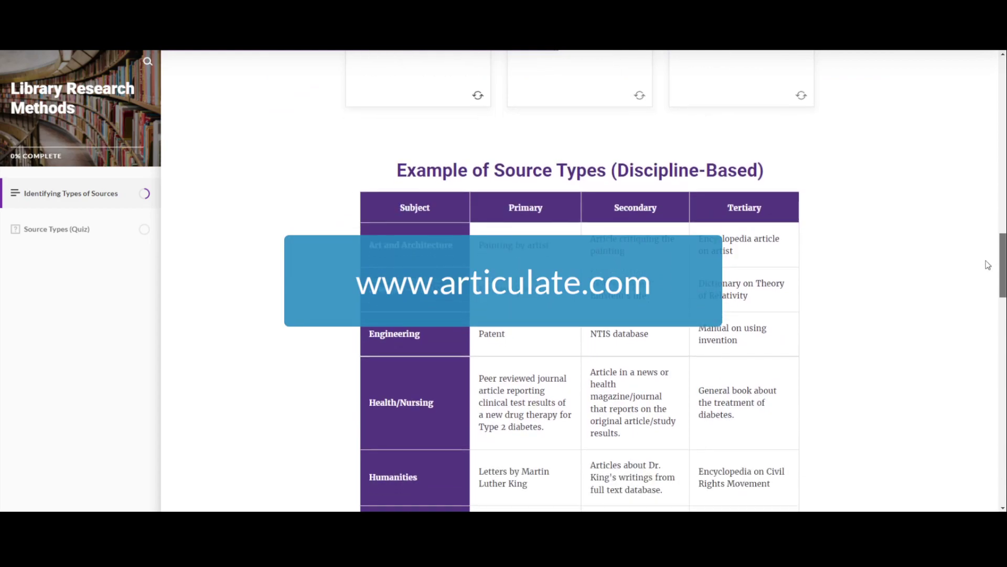
scroll(988, 265, down, 4)
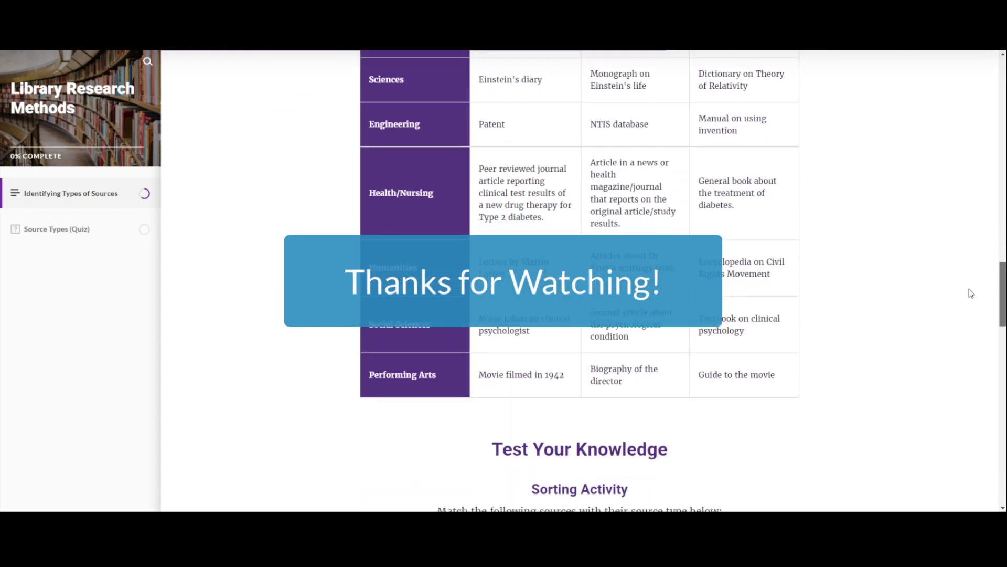